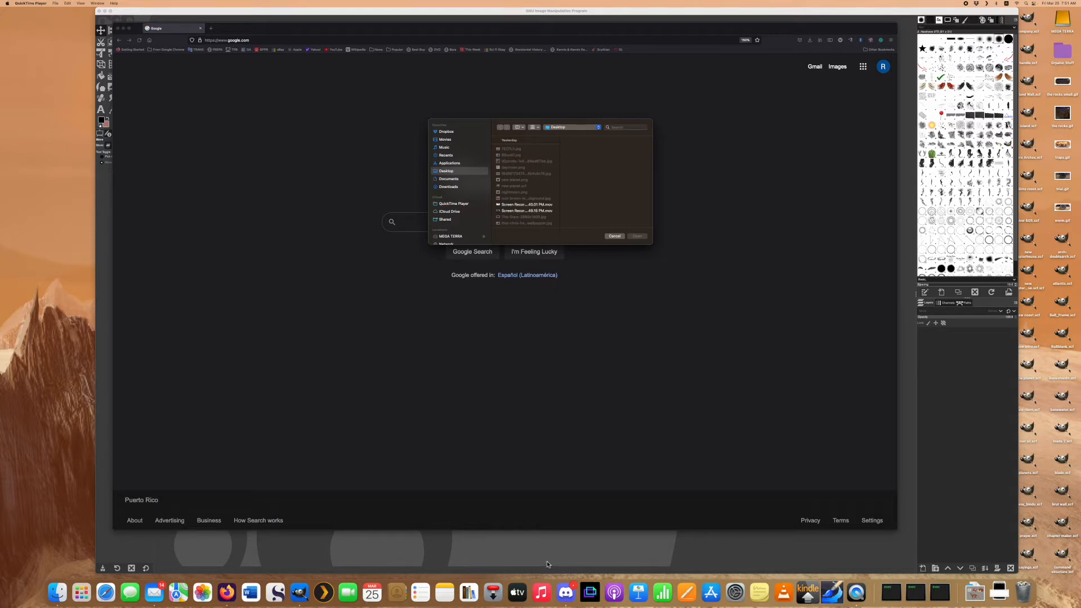
# Switch to Firefox, go to Google Images and open its Advanced Image Search page.
pyautogui.click(228, 593)
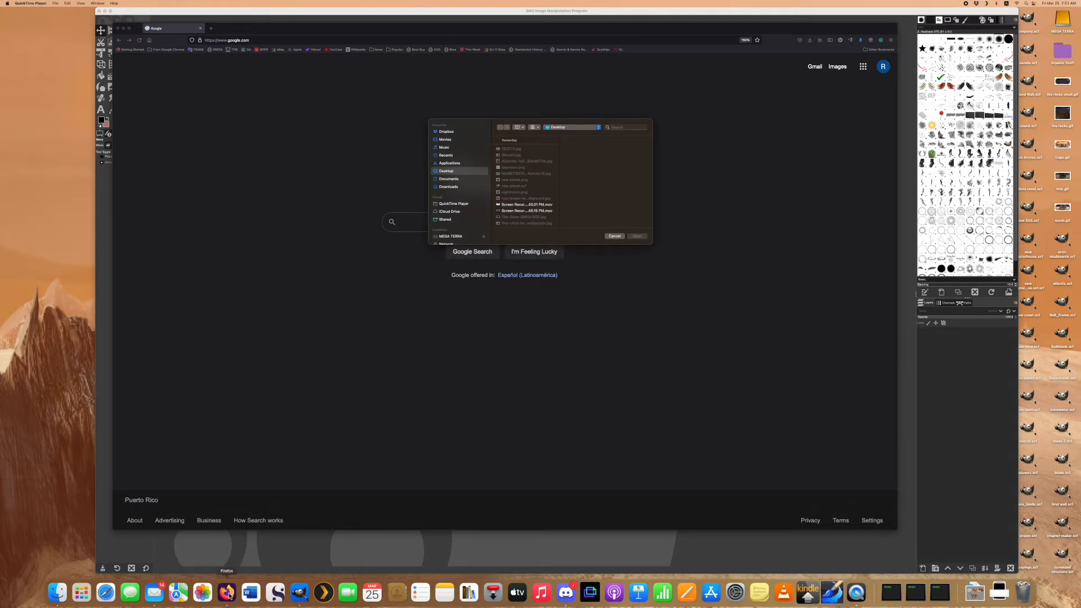
pyautogui.click(296, 39)
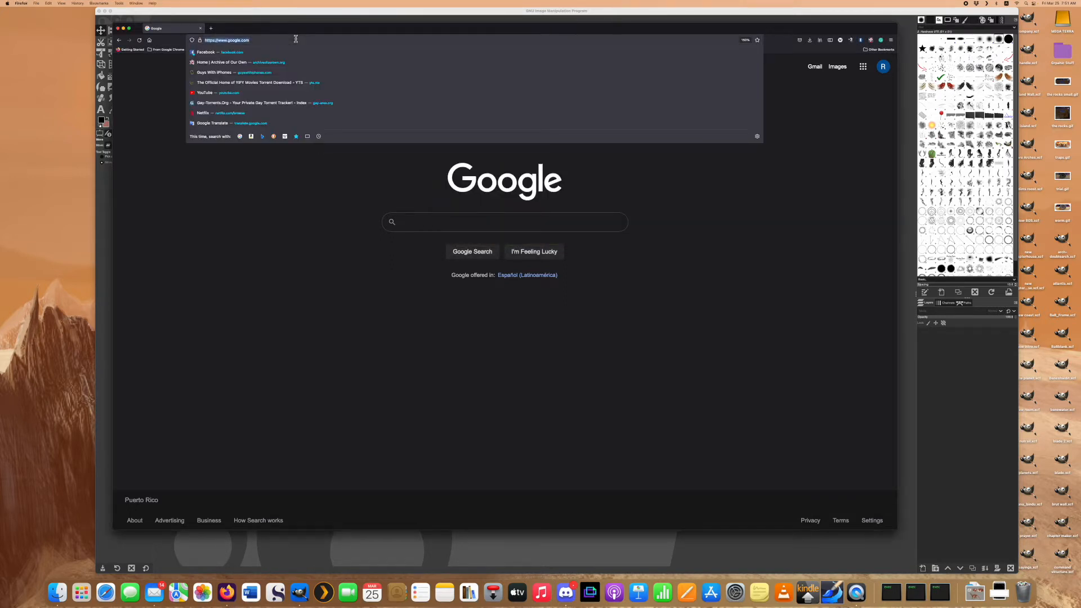
pyautogui.write('google')
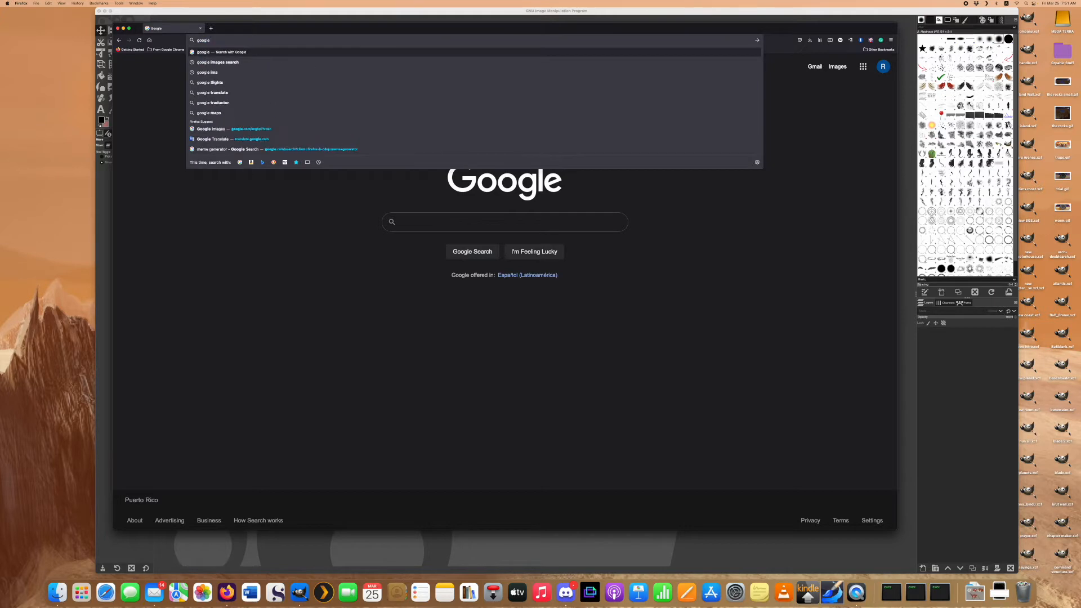
pyautogui.click(243, 63)
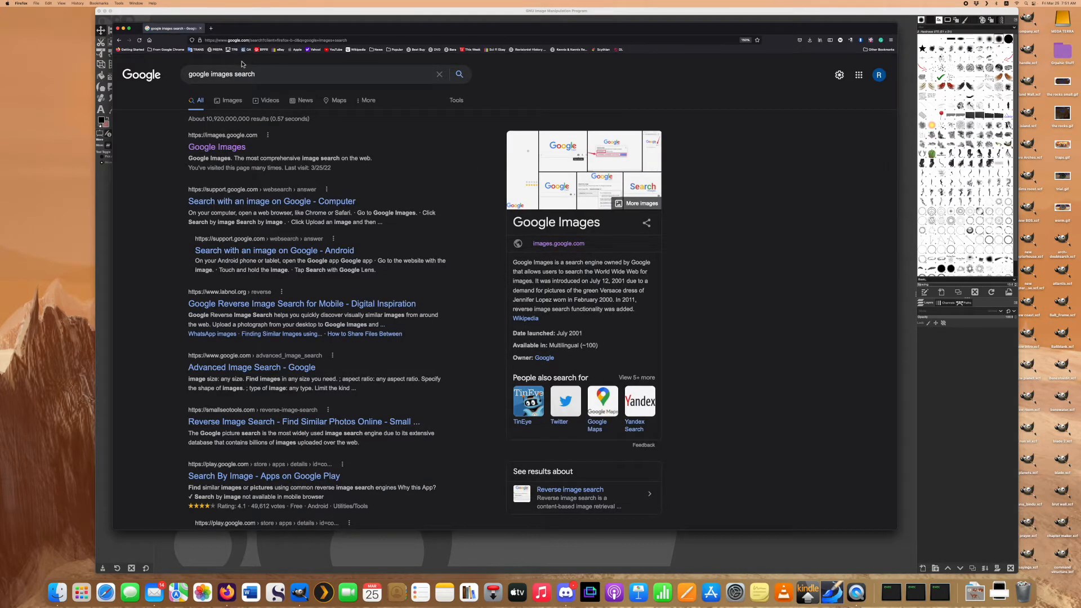
pyautogui.click(231, 147)
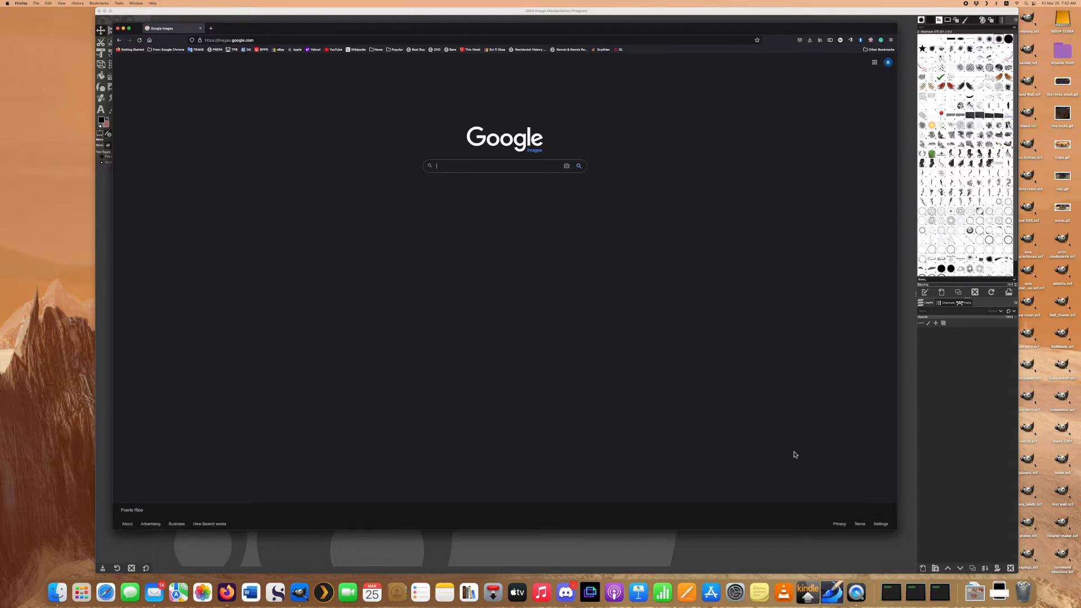
pyautogui.click(881, 525)
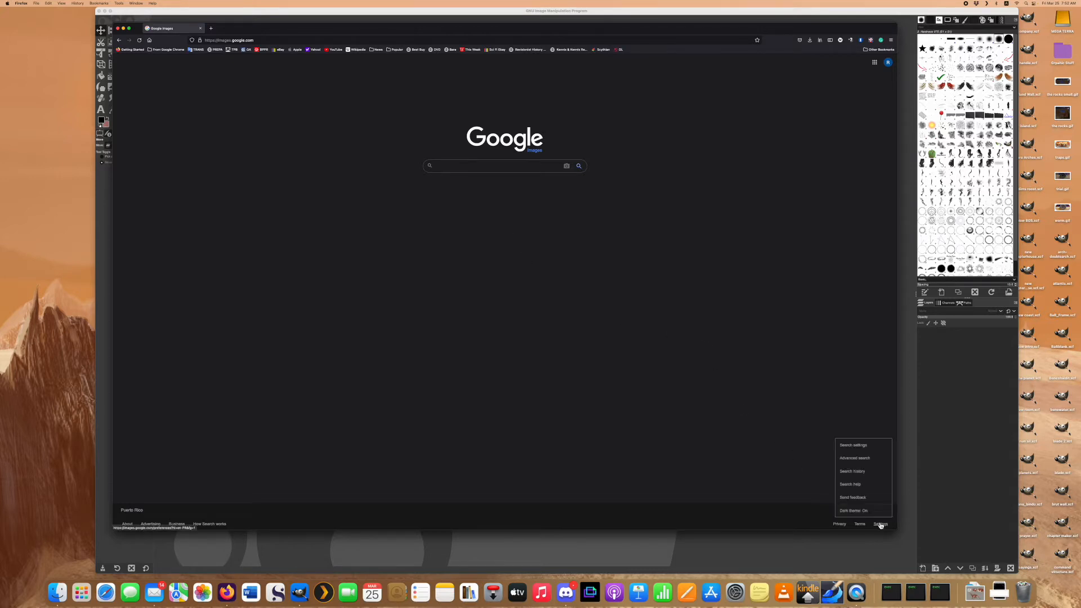
pyautogui.click(868, 463)
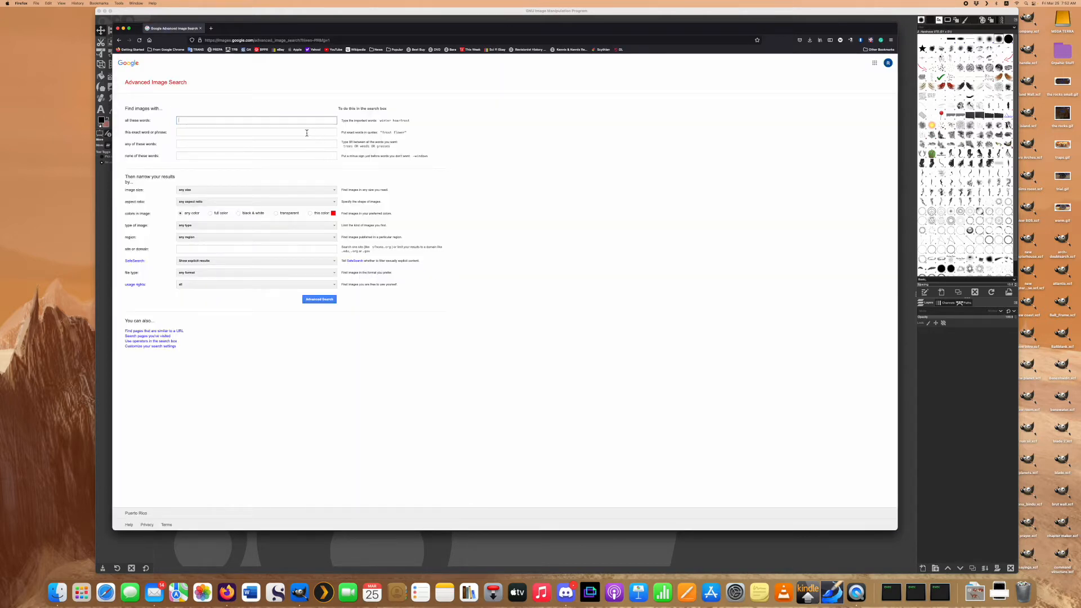
# Run an advanced image search for "rust texture" with image size Larger than 2 MP and a Square aspect ratio.
pyautogui.click(291, 121)
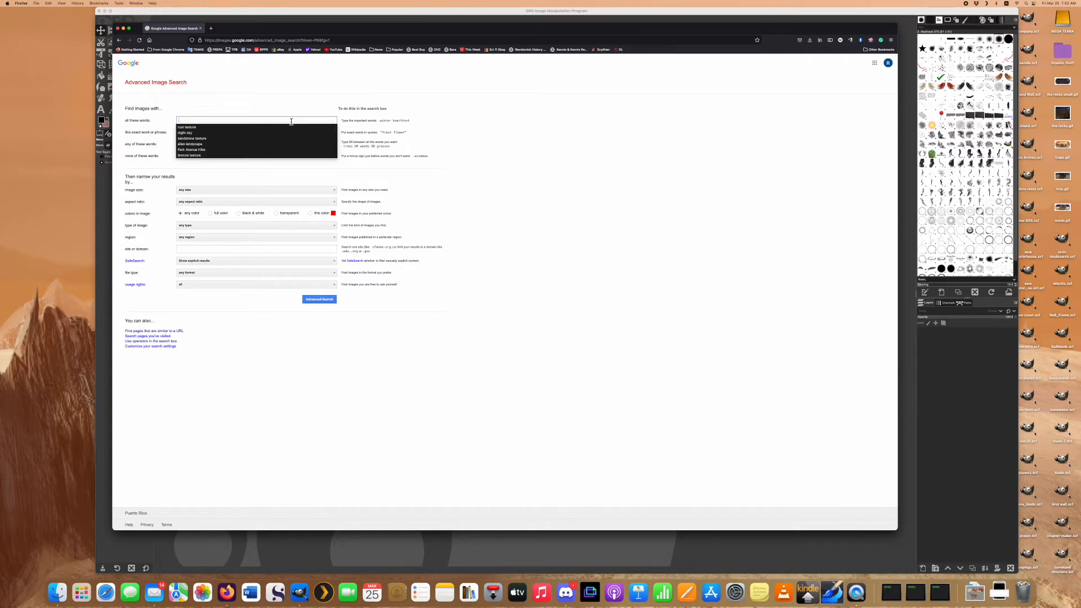
pyautogui.click(194, 129)
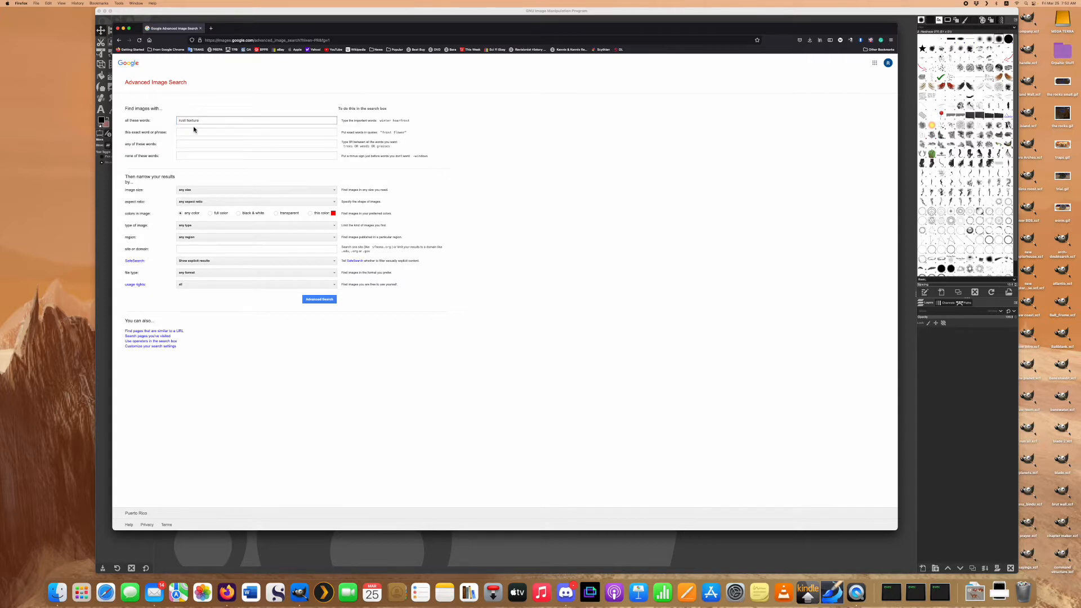
pyautogui.click(333, 194)
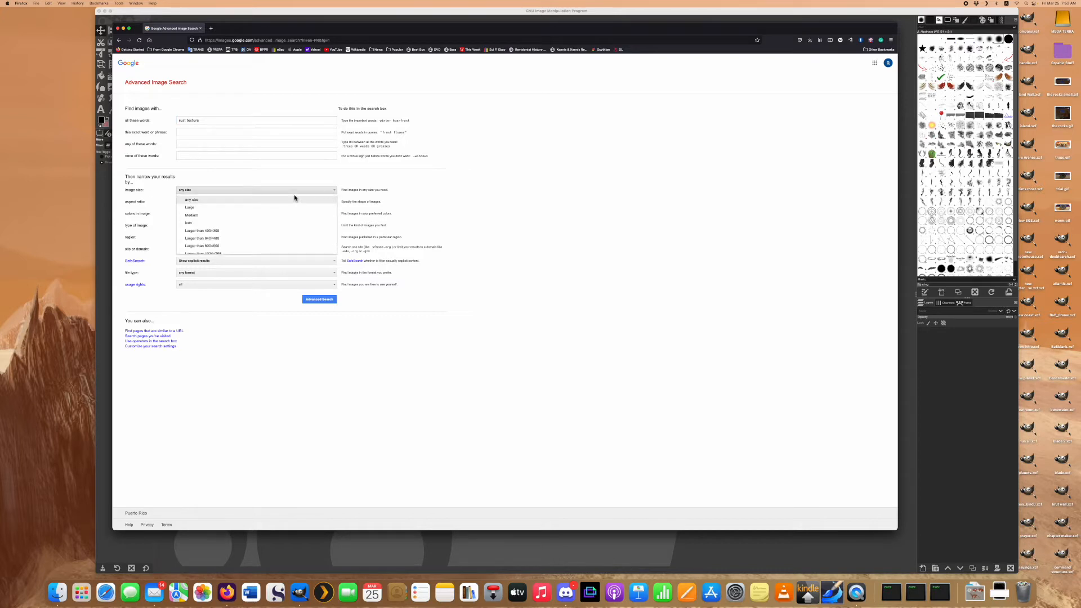
pyautogui.scroll(-3, 290, 208)
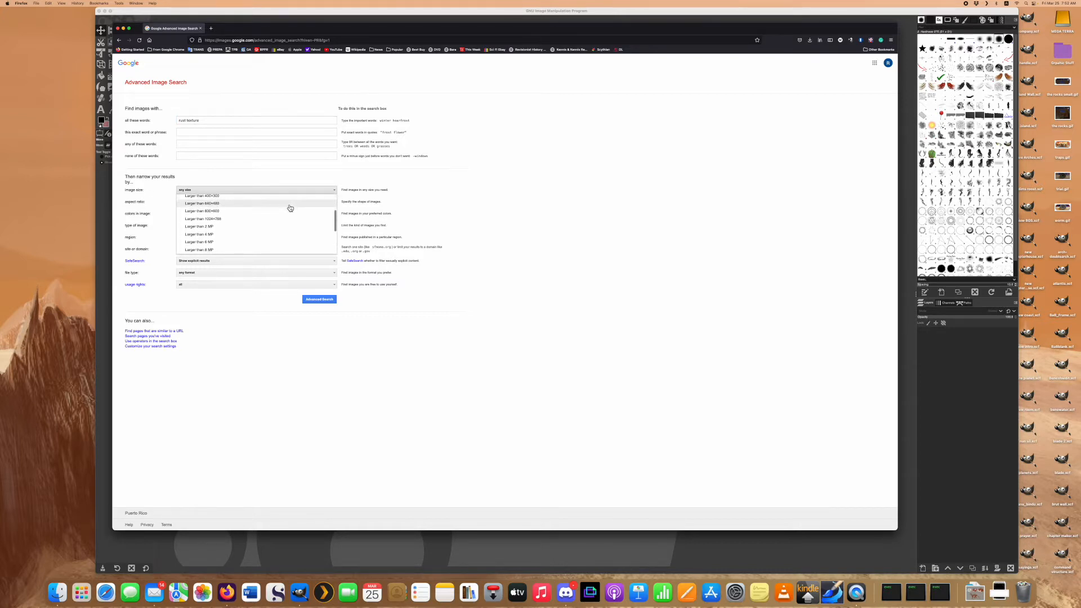
pyautogui.scroll(-1, 283, 210)
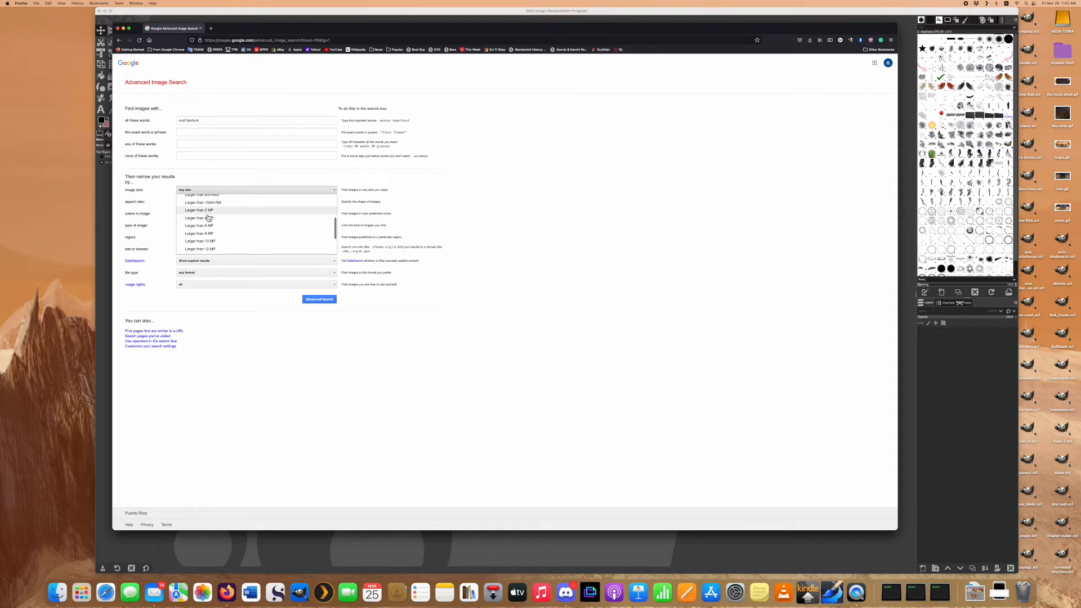
pyautogui.click(208, 211)
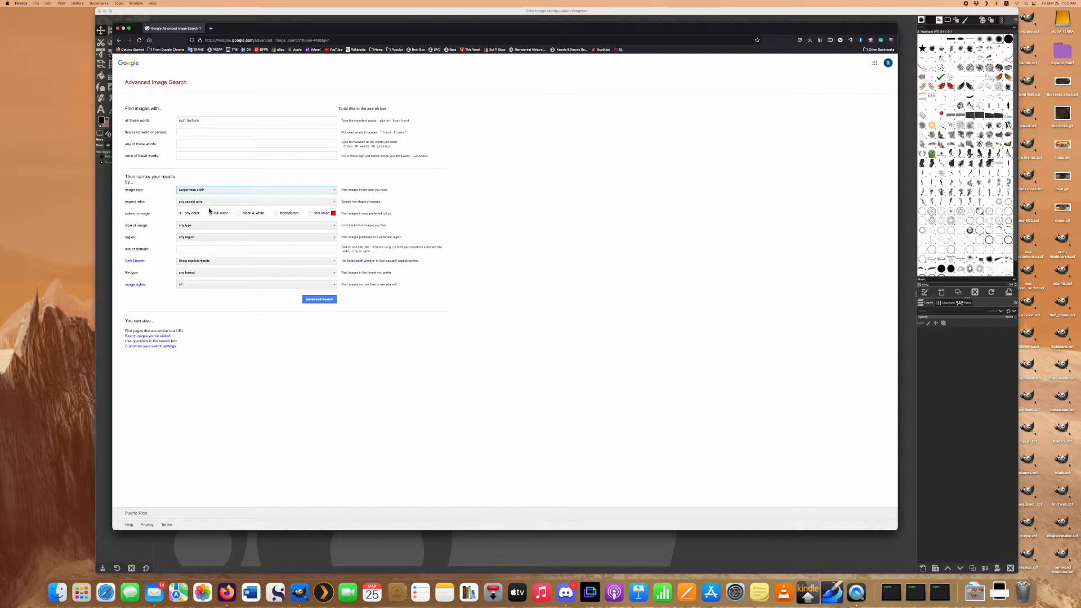
pyautogui.click(334, 204)
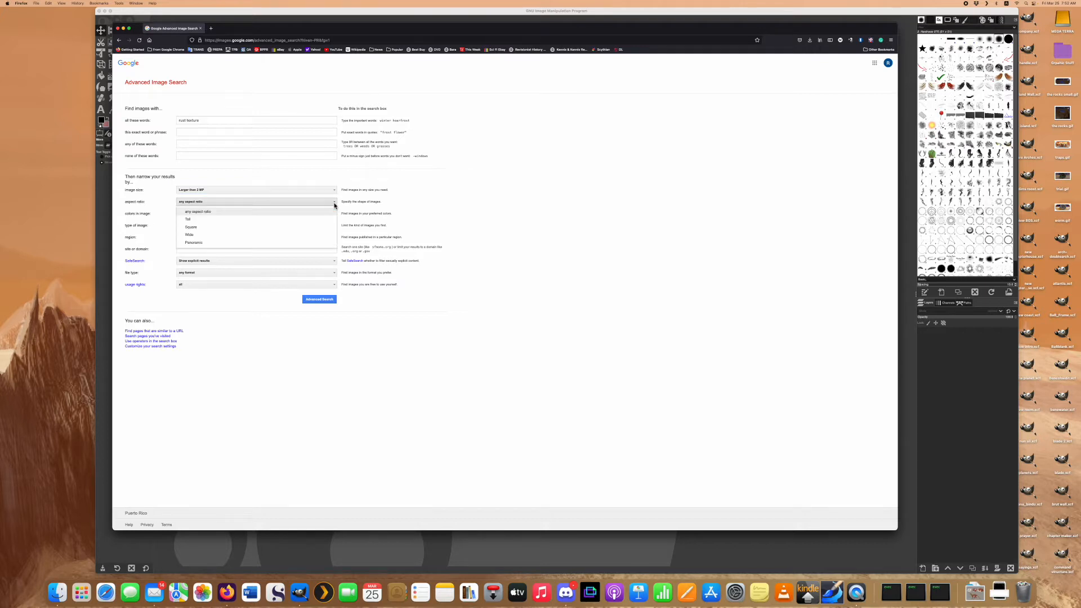
pyautogui.click(189, 228)
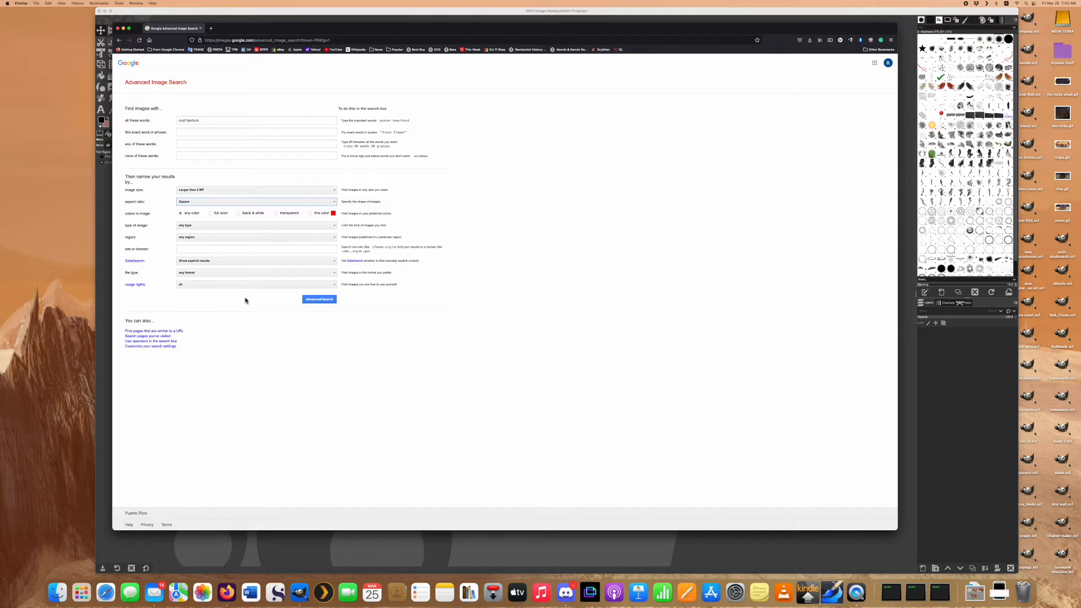
pyautogui.click(319, 299)
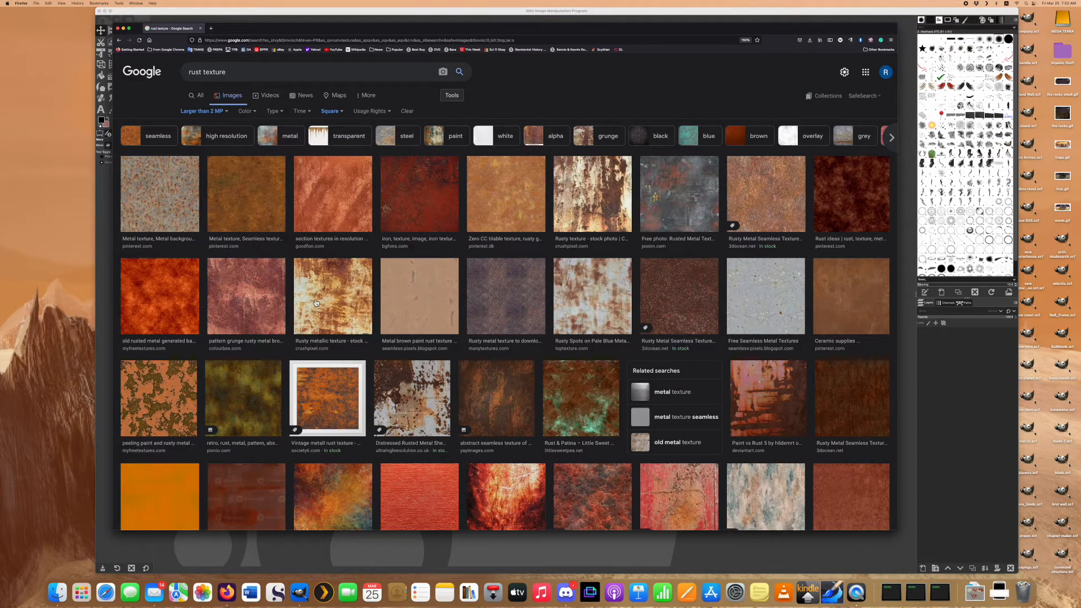
# Browse the rust texture results, open the "Paint vs Rust 5" page on DeviantArt and examine its usage terms and image details.
pyautogui.scroll(-5, 316, 303)
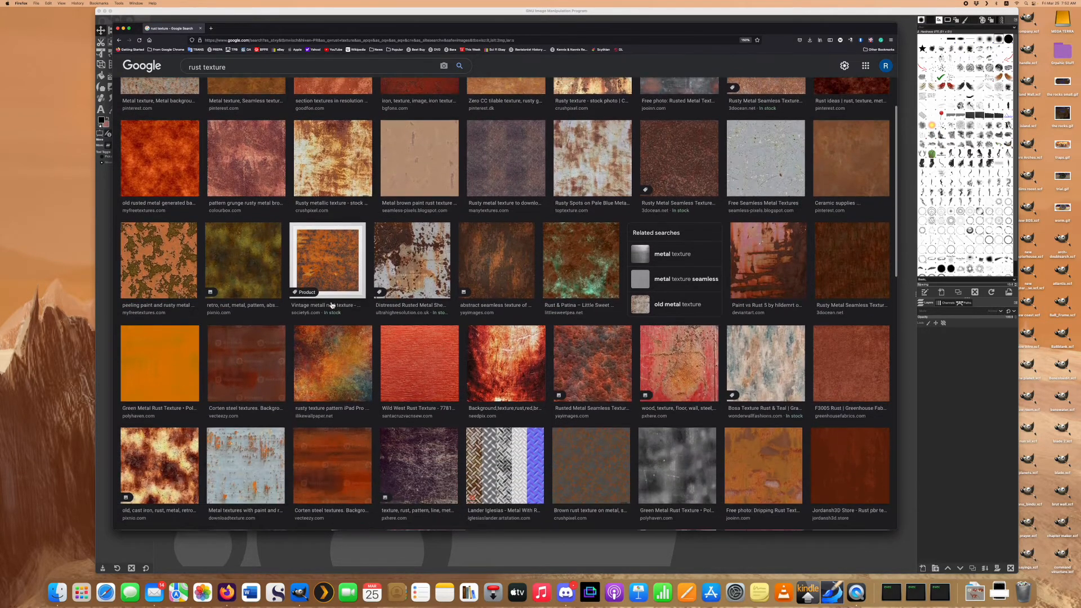
pyautogui.scroll(-5, 332, 305)
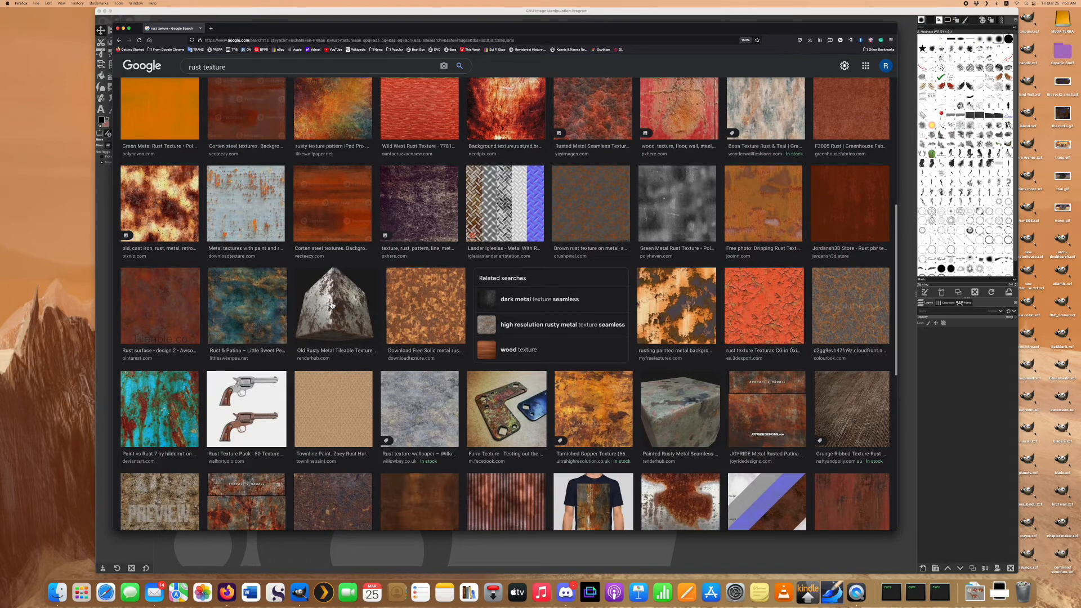
pyautogui.scroll(-1, 332, 305)
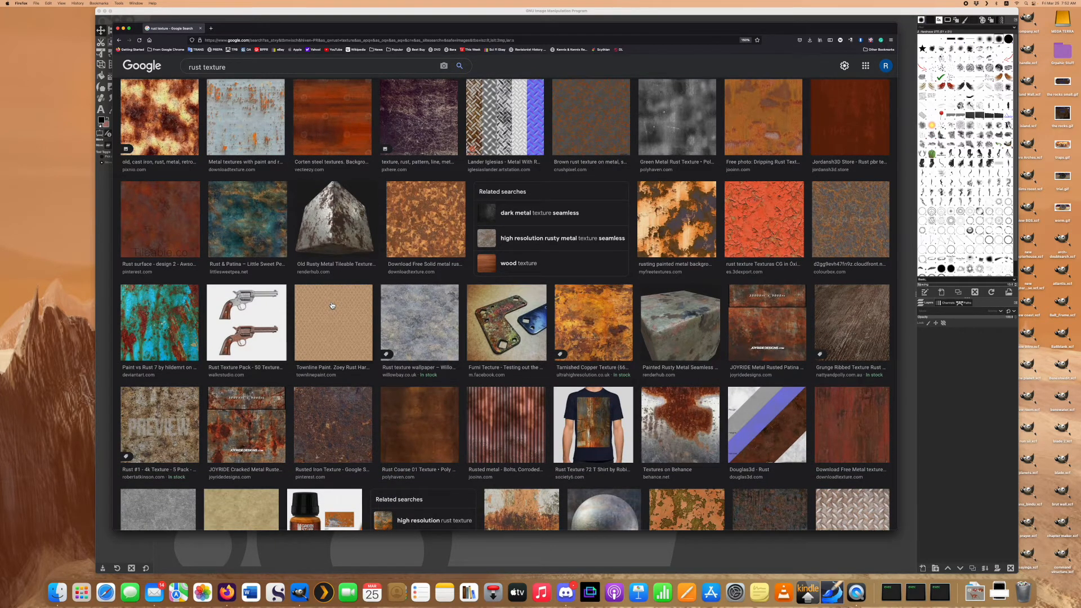
pyautogui.scroll(6, 332, 305)
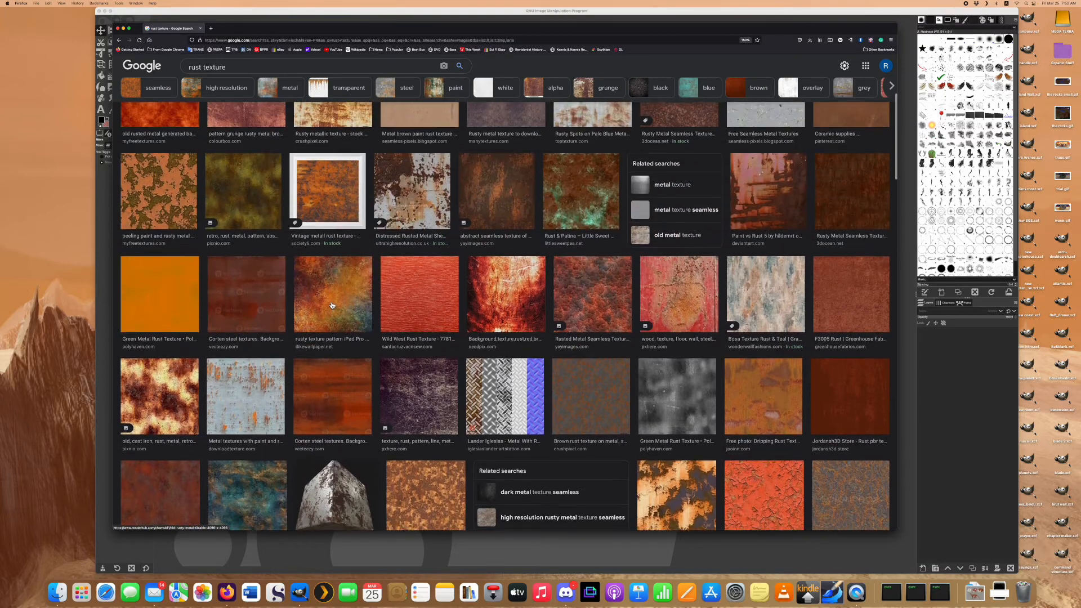
pyautogui.scroll(5, 332, 305)
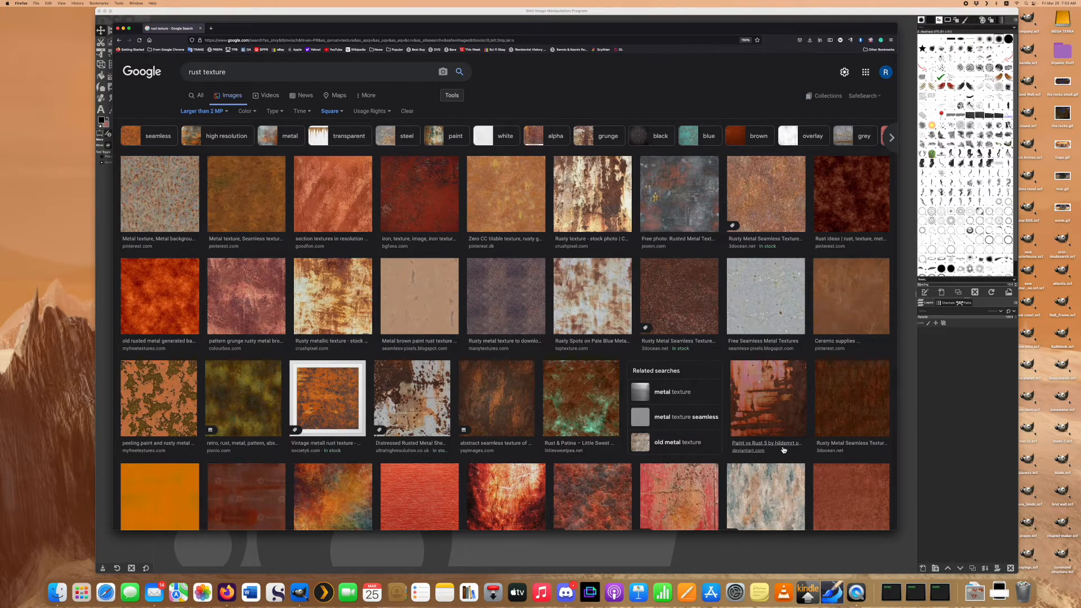
pyautogui.click(750, 390)
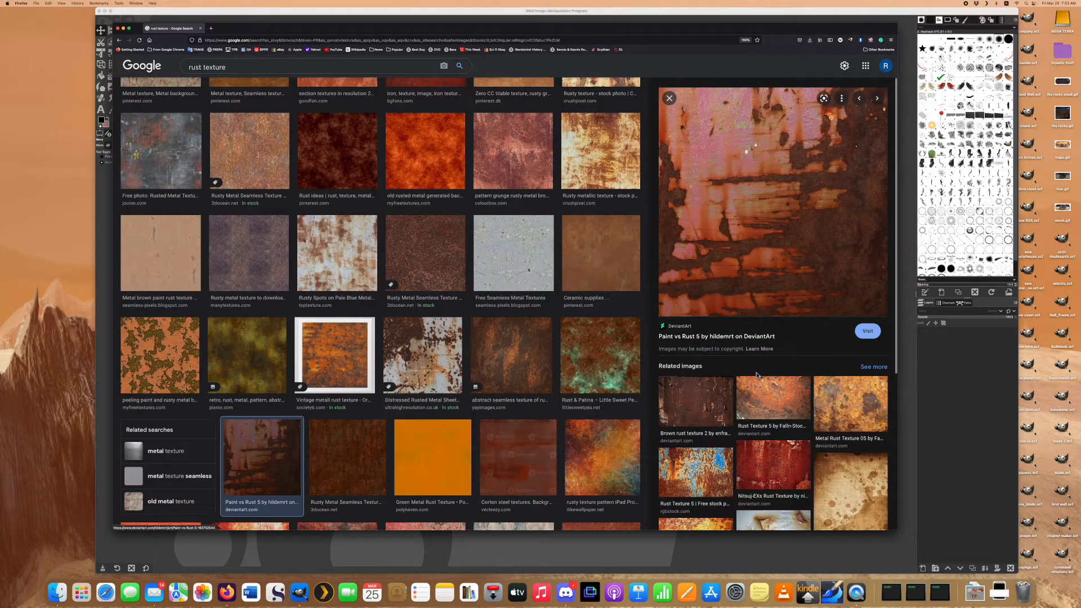
pyautogui.click(744, 340)
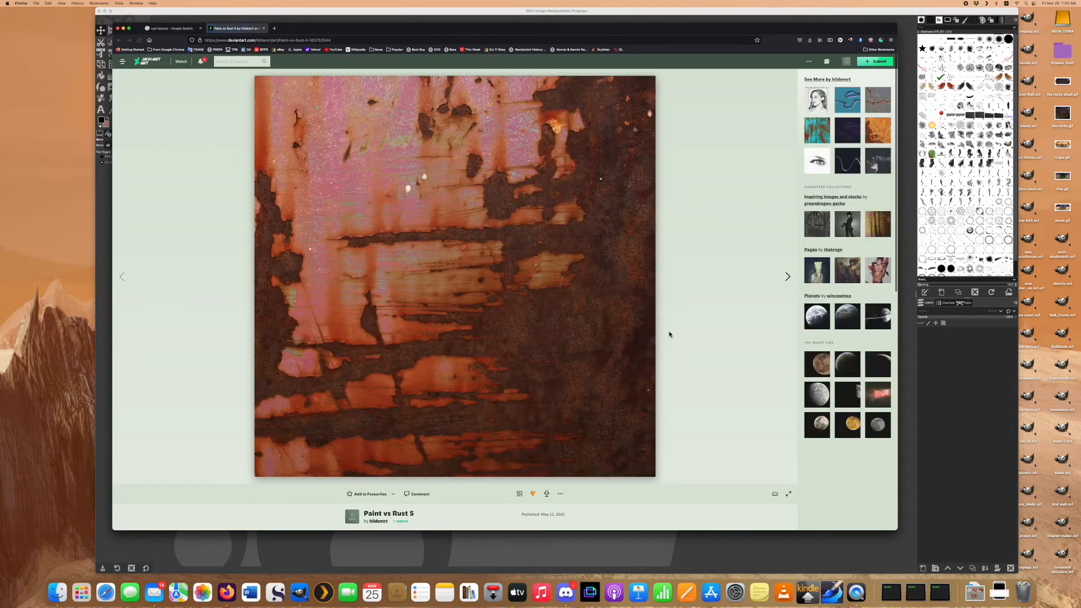
pyautogui.scroll(-5, 670, 335)
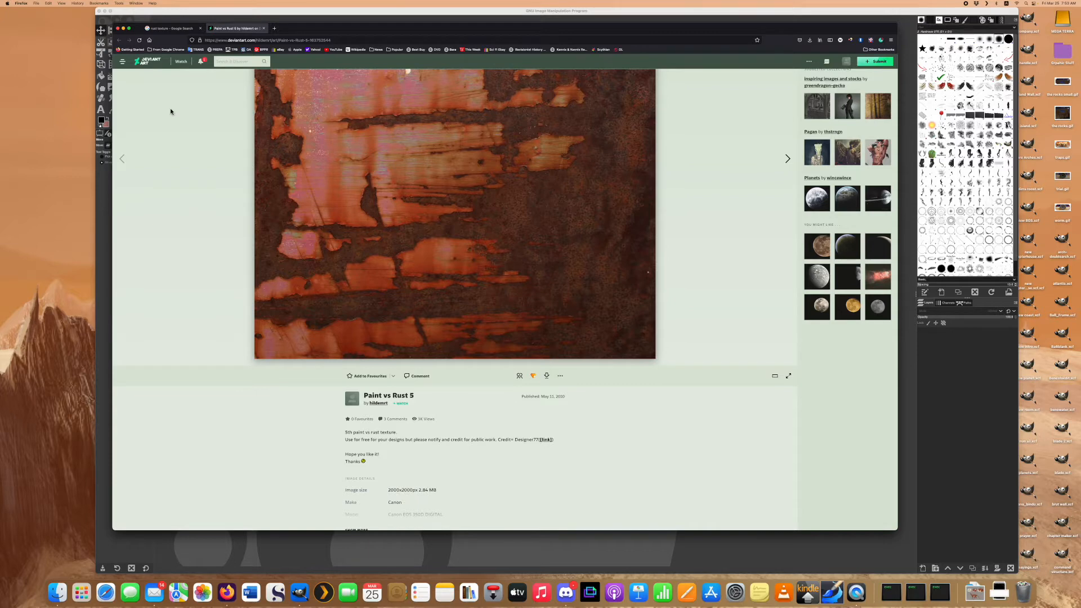
# Close the DeviantArt page and the browser window, and return to GIMP.
pyautogui.click(265, 29)
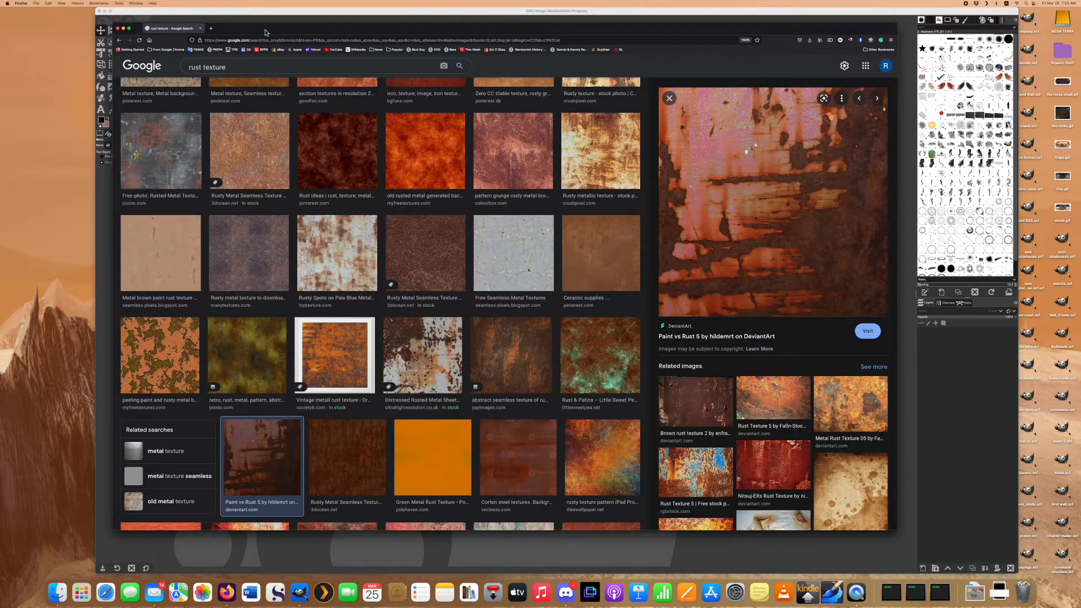
pyautogui.click(118, 29)
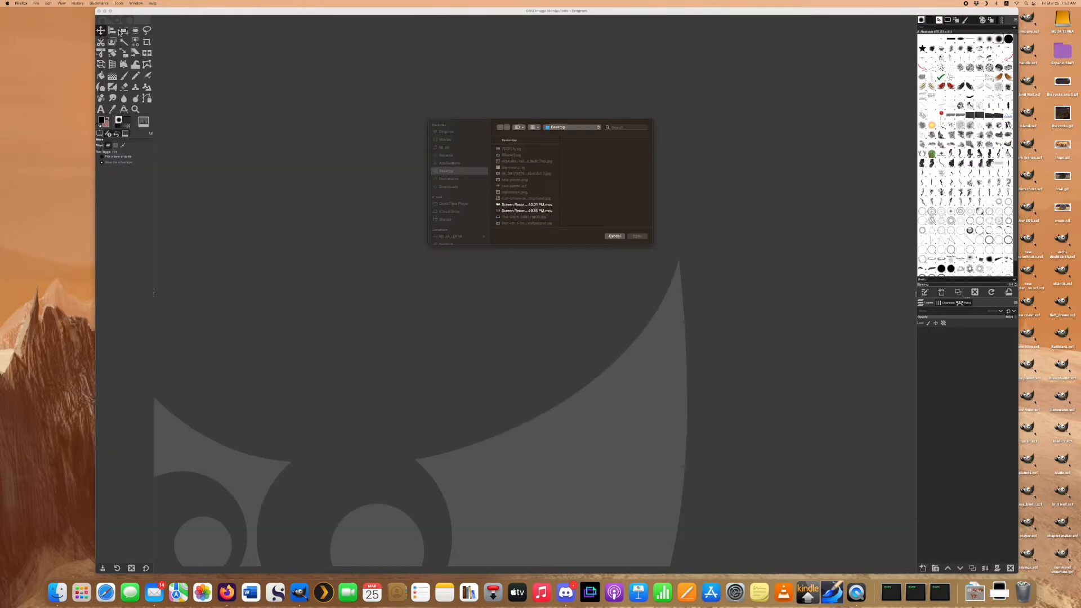
pyautogui.click(436, 256)
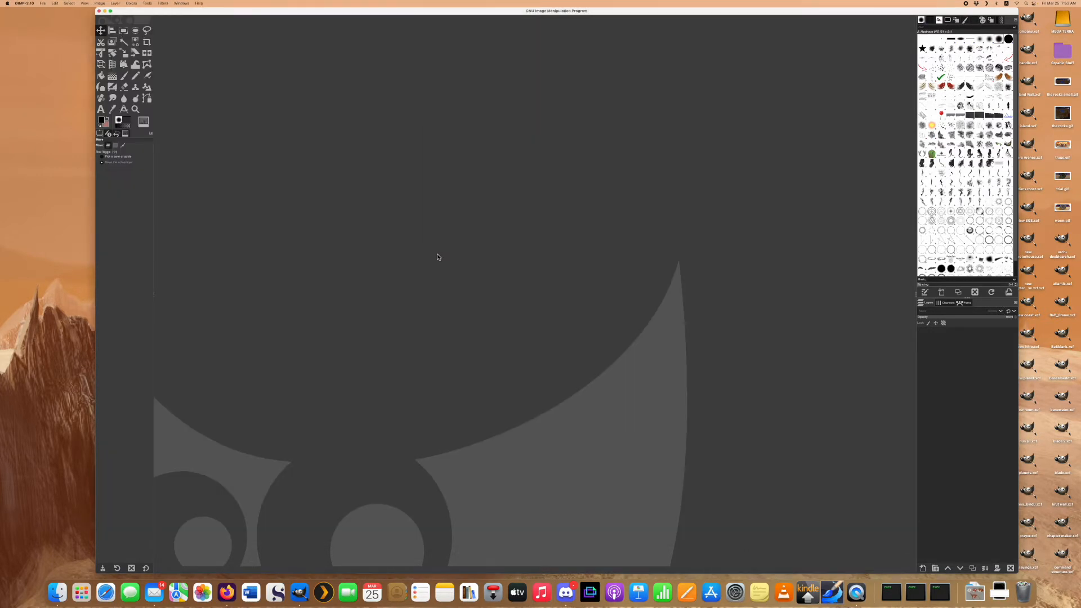
# Open the saved "Paint vs Rust 5" texture image from the desktop in GIMP.
pyautogui.moveTo(1080, 607)
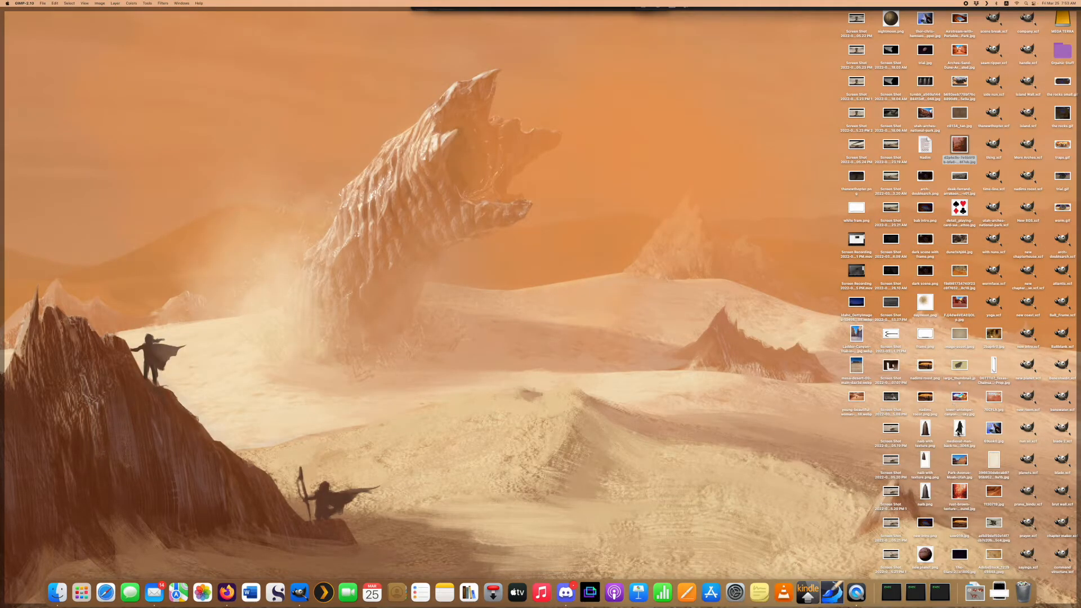
pyautogui.moveTo(970, 152); pyautogui.dragTo(556, 229)
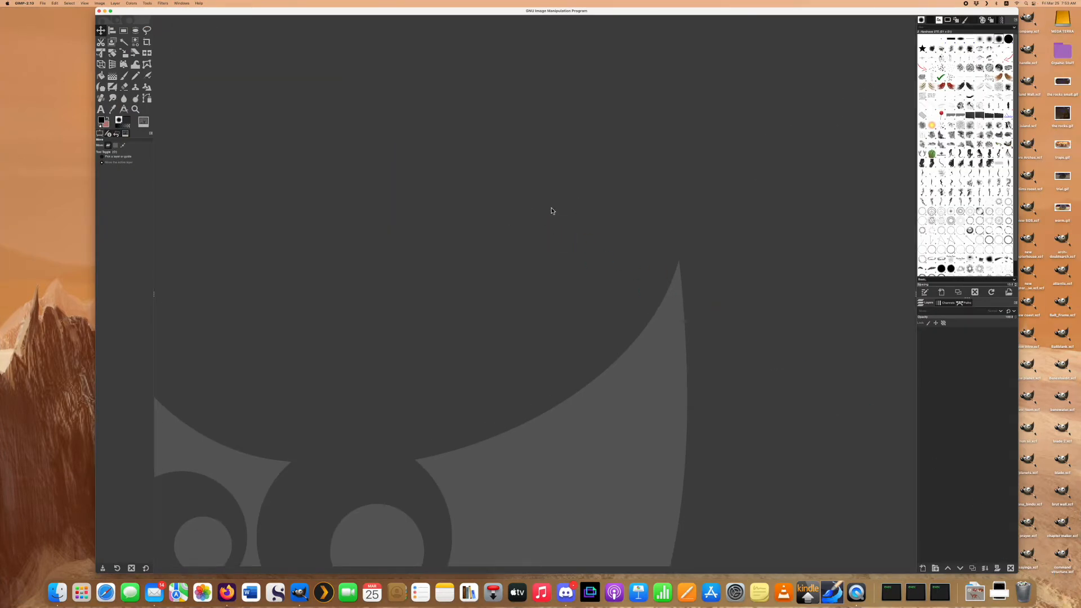
pyautogui.moveTo(620, 14); pyautogui.dragTo(591, 13)
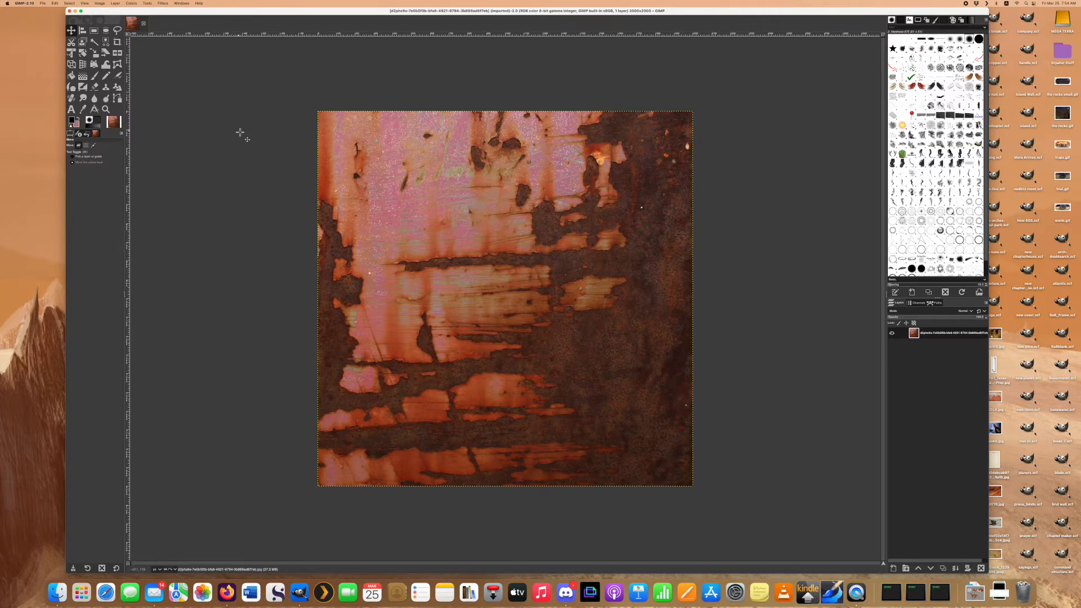
# Add an alpha channel to the rust texture layer and show the image's channels.
pyautogui.click(116, 4)
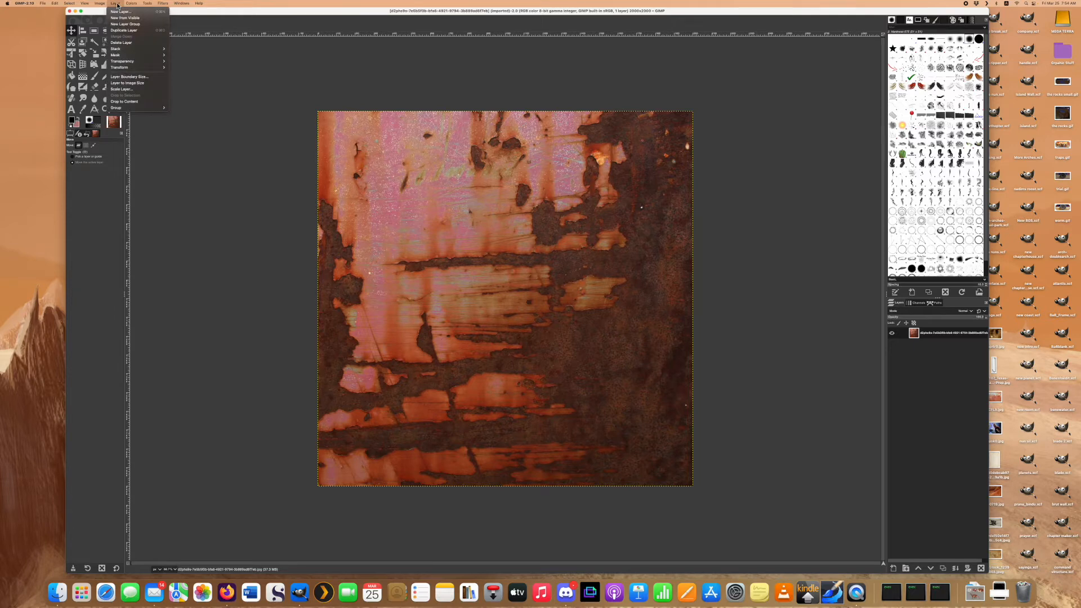
pyautogui.moveTo(125, 62)
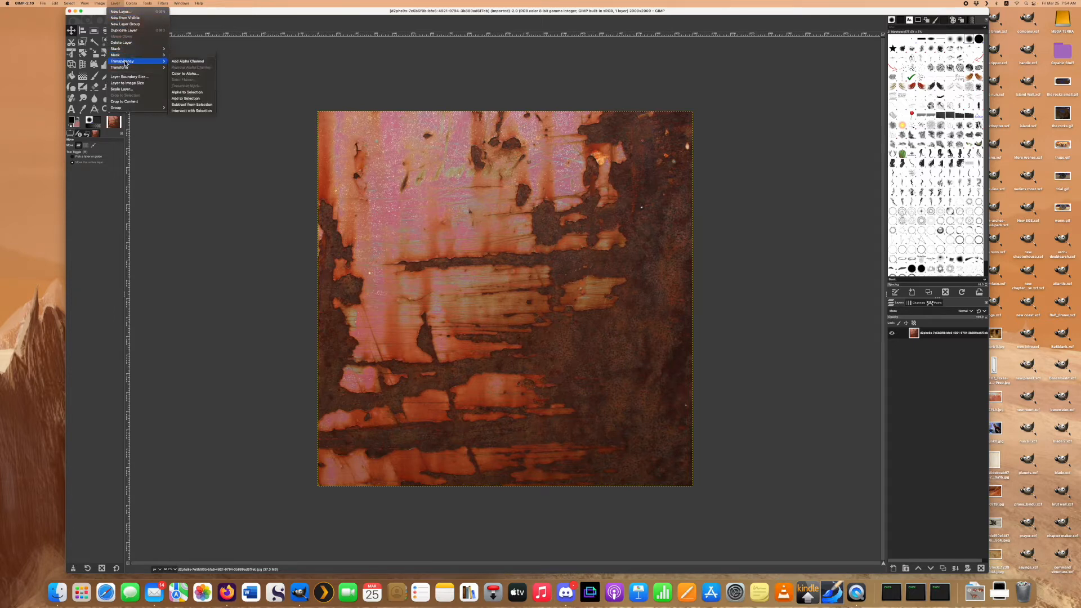
pyautogui.click(181, 63)
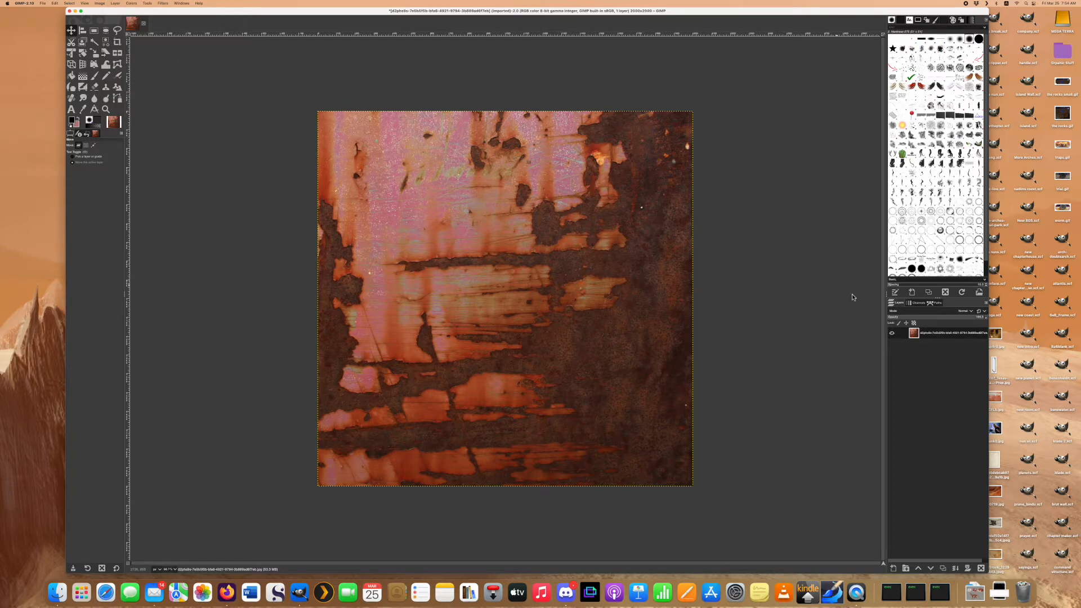
pyautogui.click(914, 303)
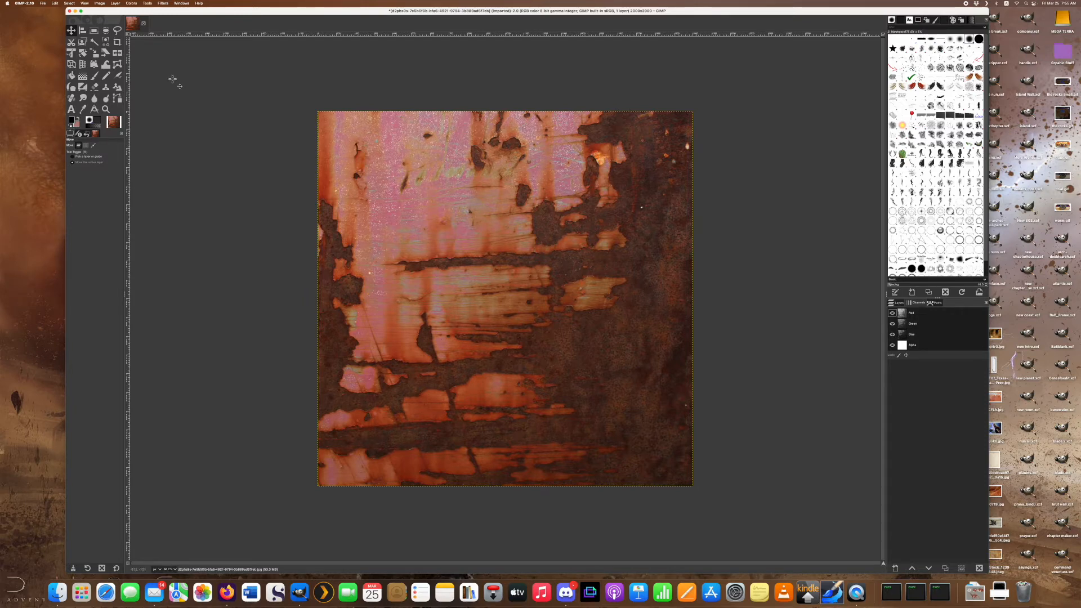
pyautogui.click(133, 3)
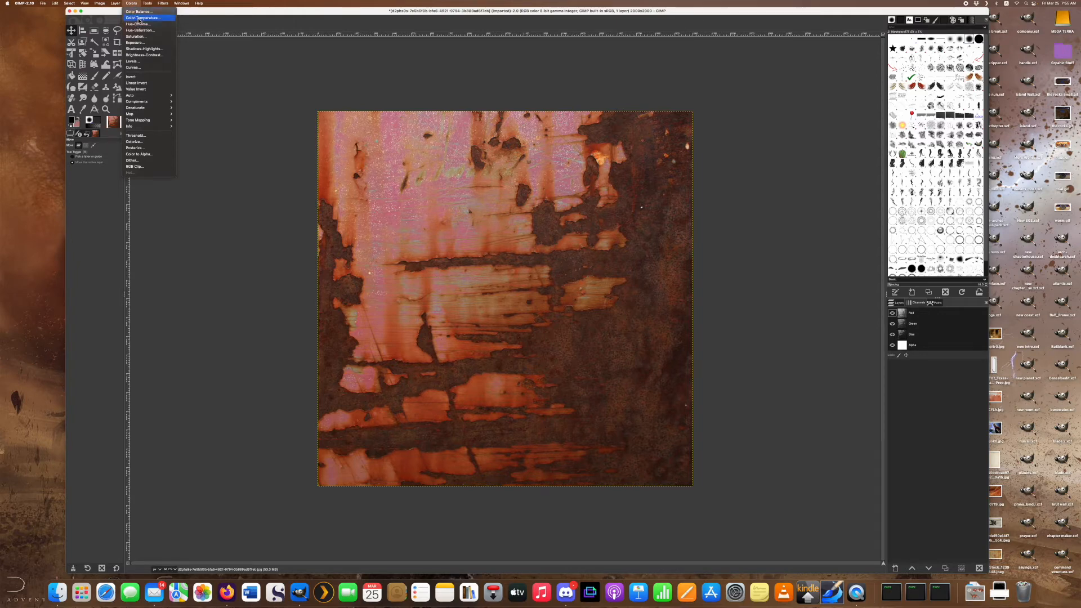
pyautogui.click(138, 20)
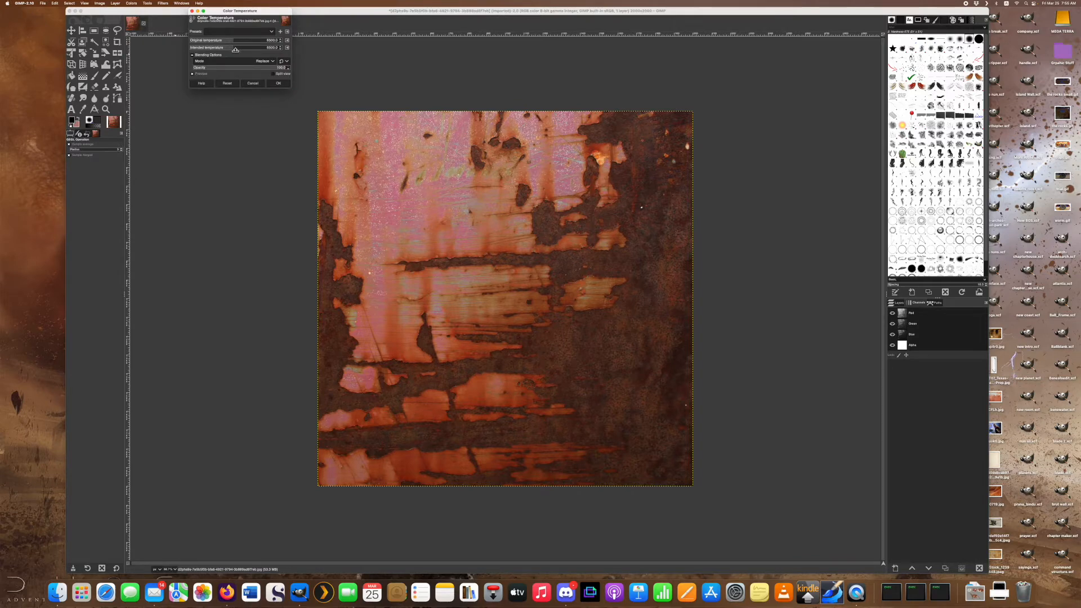
pyautogui.moveTo(236, 50)
pyautogui.mouseDown()
pyautogui.moveTo(202, 50)
pyautogui.moveTo(289, 52)
pyautogui.moveTo(227, 50)
pyautogui.mouseUp()
pyautogui.click(255, 85)
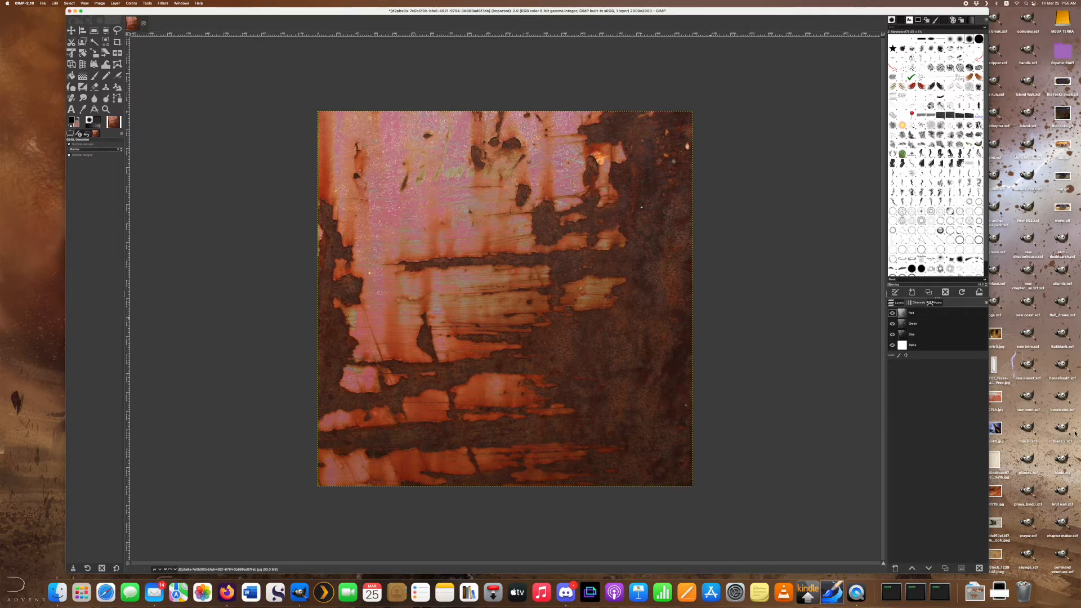
# Turn the rust texture layer into a sphere with the Apply Lens filter, using a background color with 0 opacity.
pyautogui.click(895, 304)
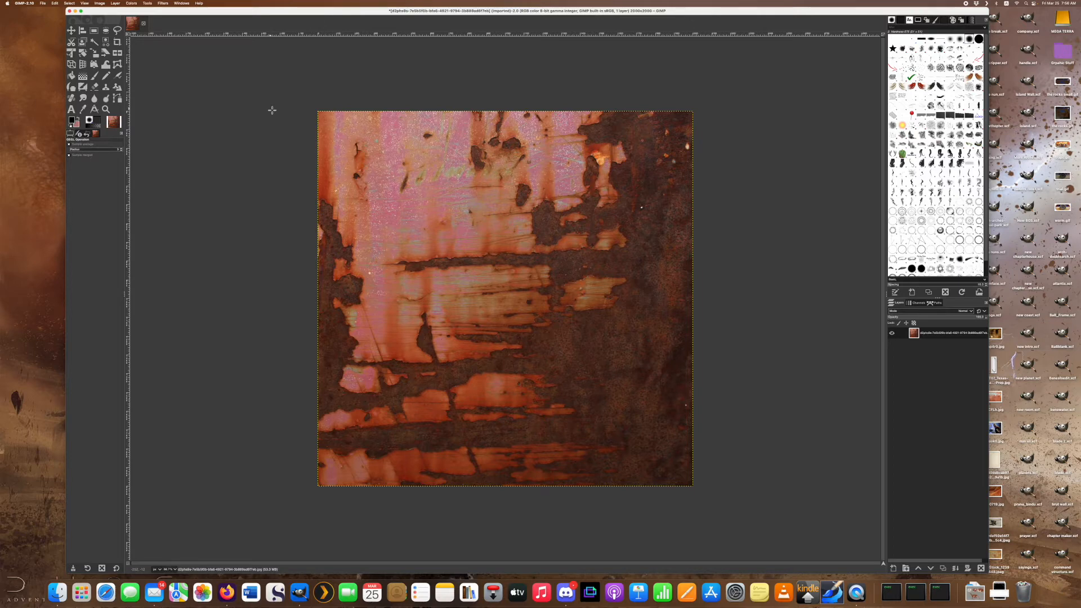
pyautogui.click(163, 4)
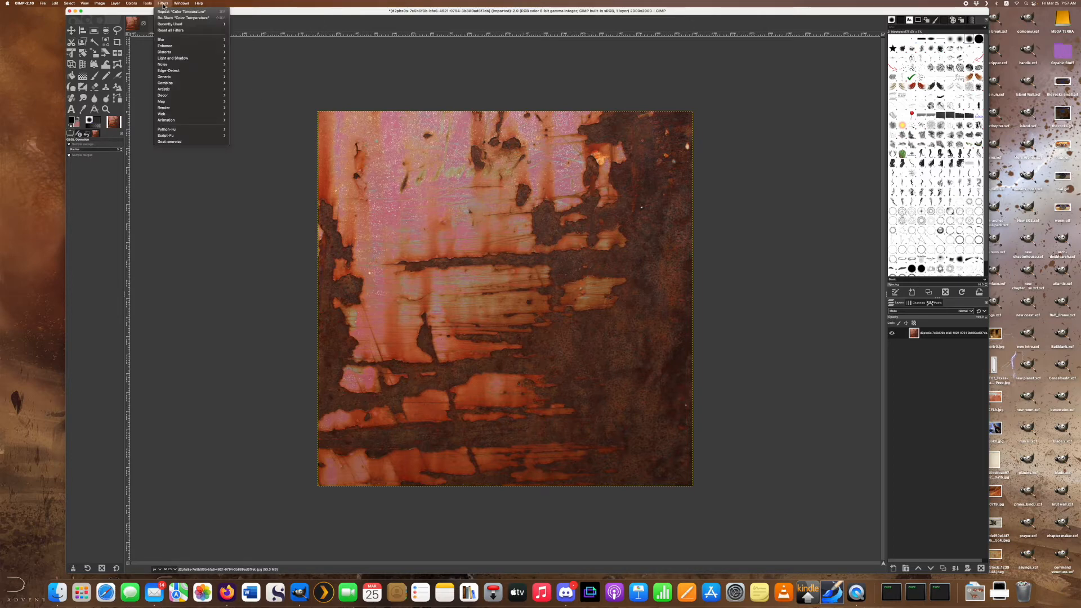
pyautogui.moveTo(177, 53)
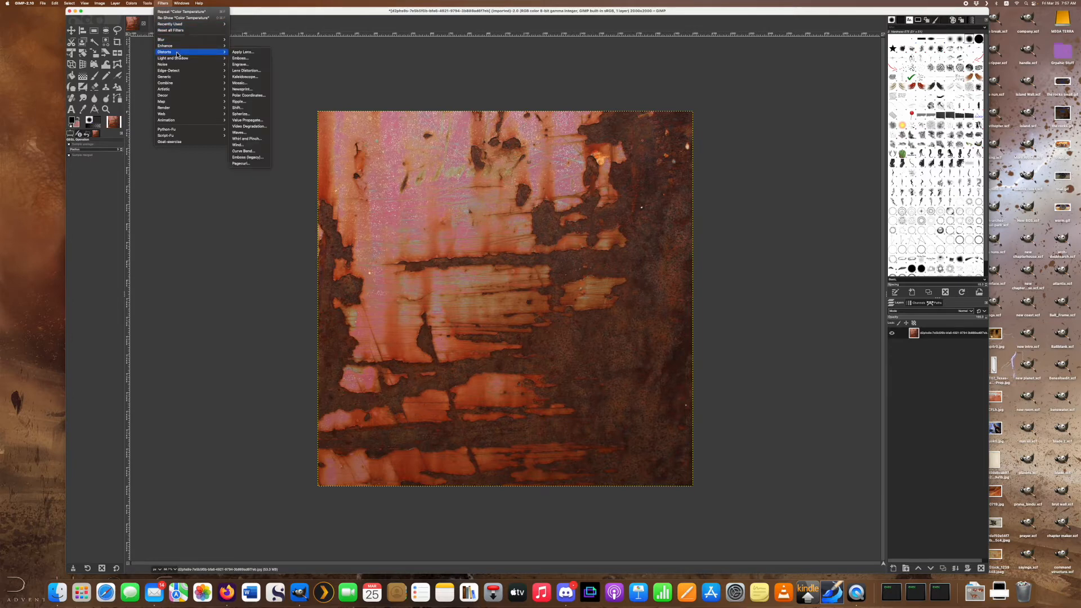
pyautogui.click(241, 52)
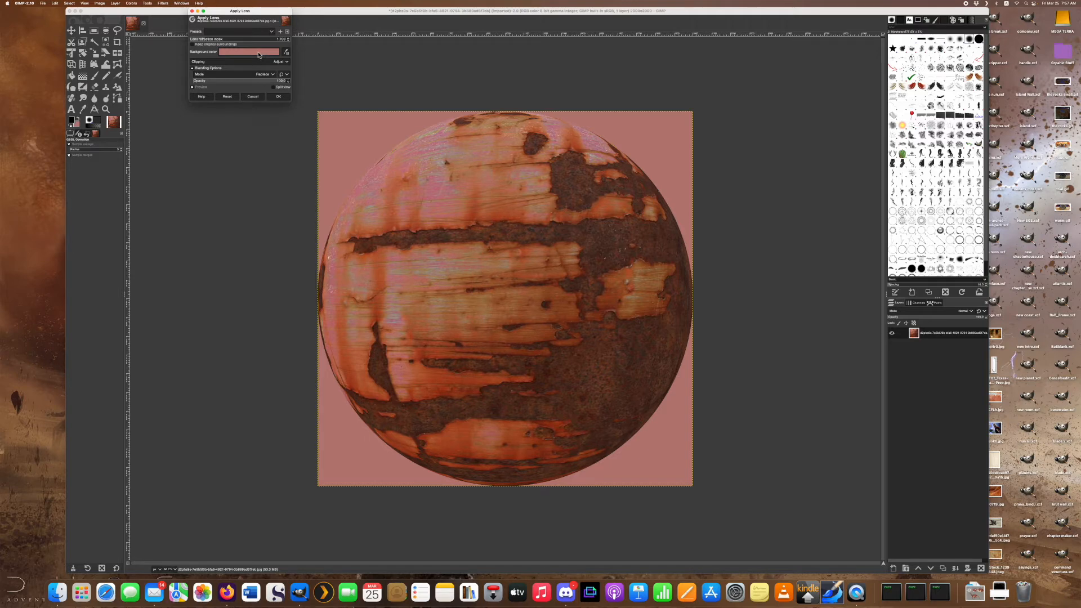
pyautogui.click(258, 55)
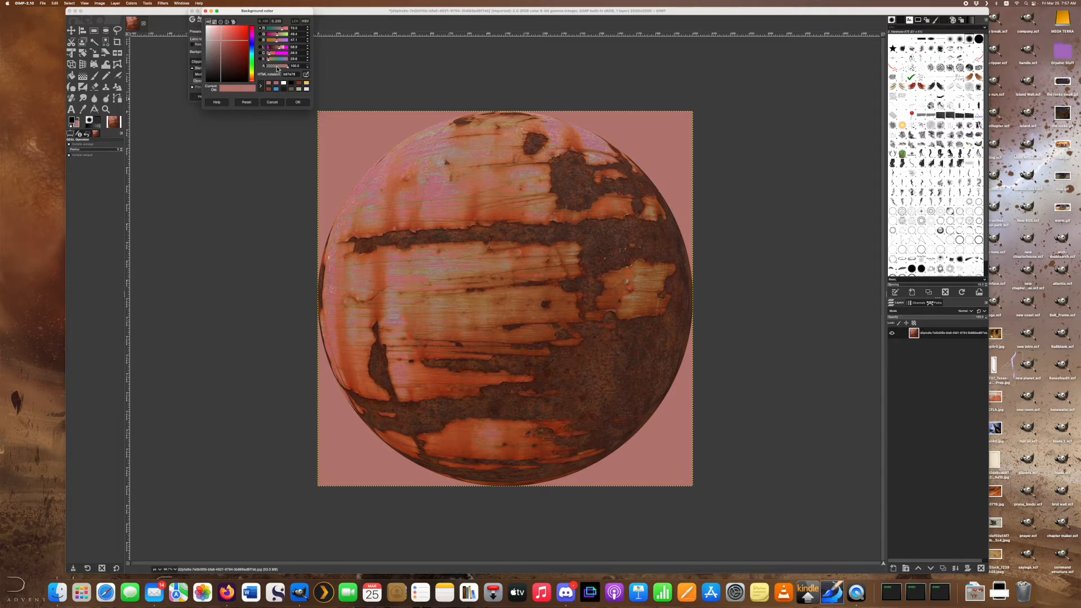
pyautogui.click(280, 68)
pyautogui.moveTo(280, 68); pyautogui.dragTo(253, 68)
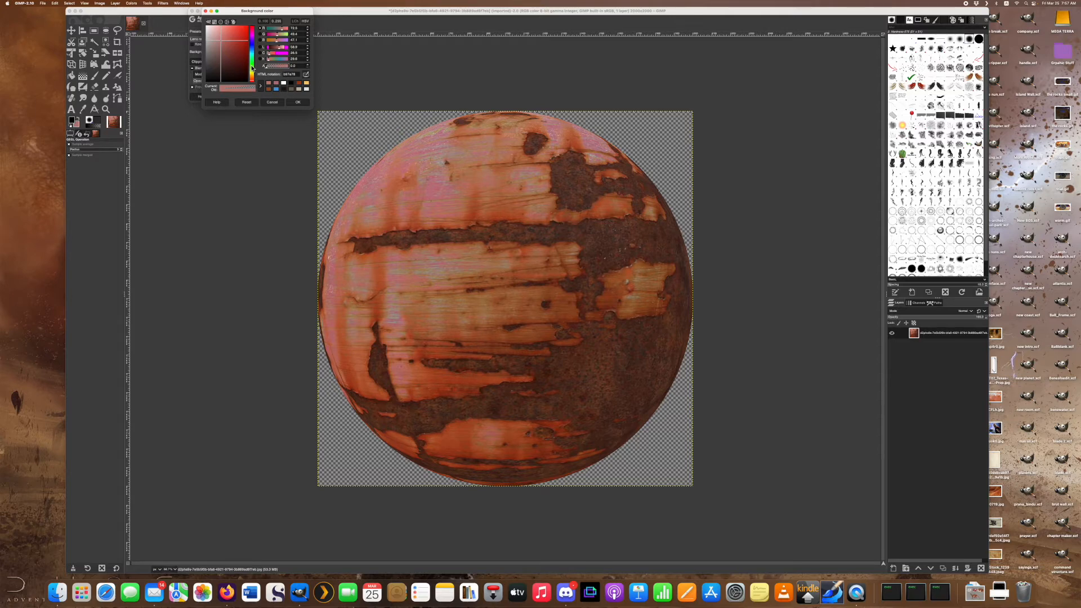
pyautogui.click(298, 102)
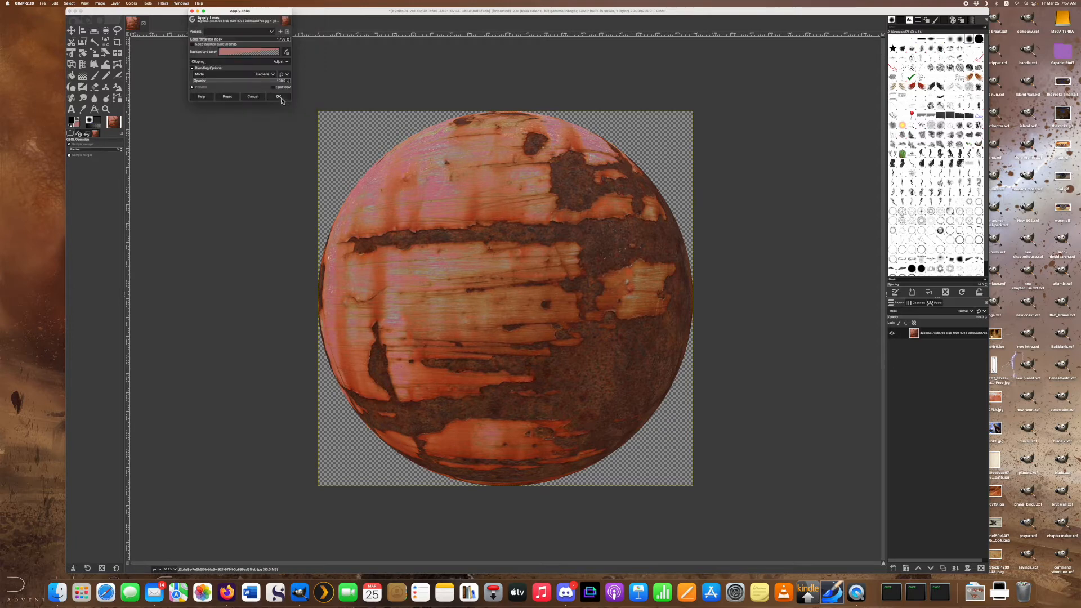
pyautogui.click(280, 97)
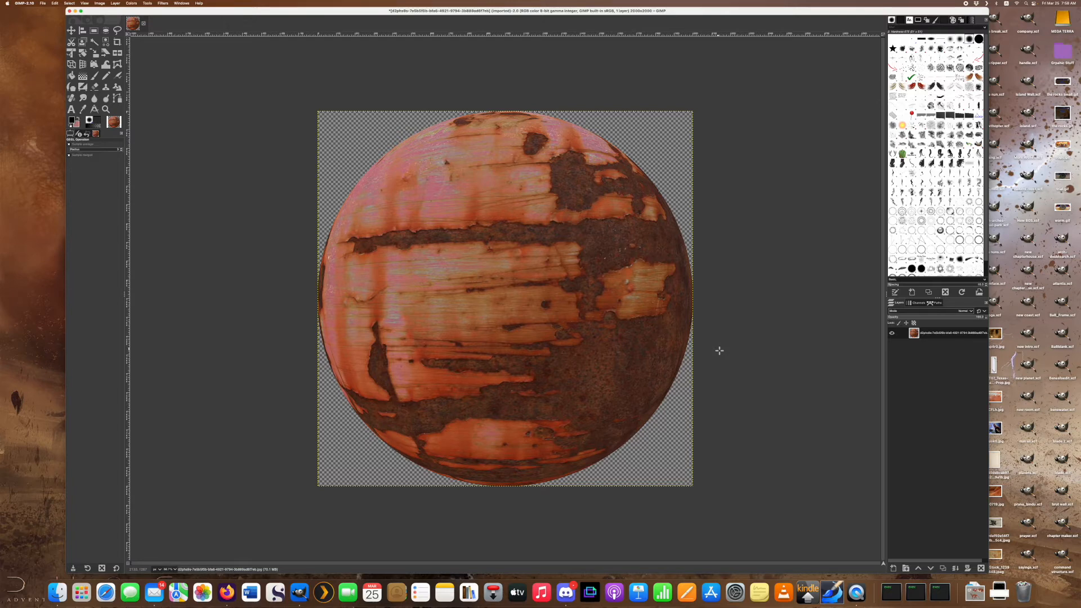
# Resize the image canvas to 2500 × 2500 px and center the planet in it.
pyautogui.click(101, 4)
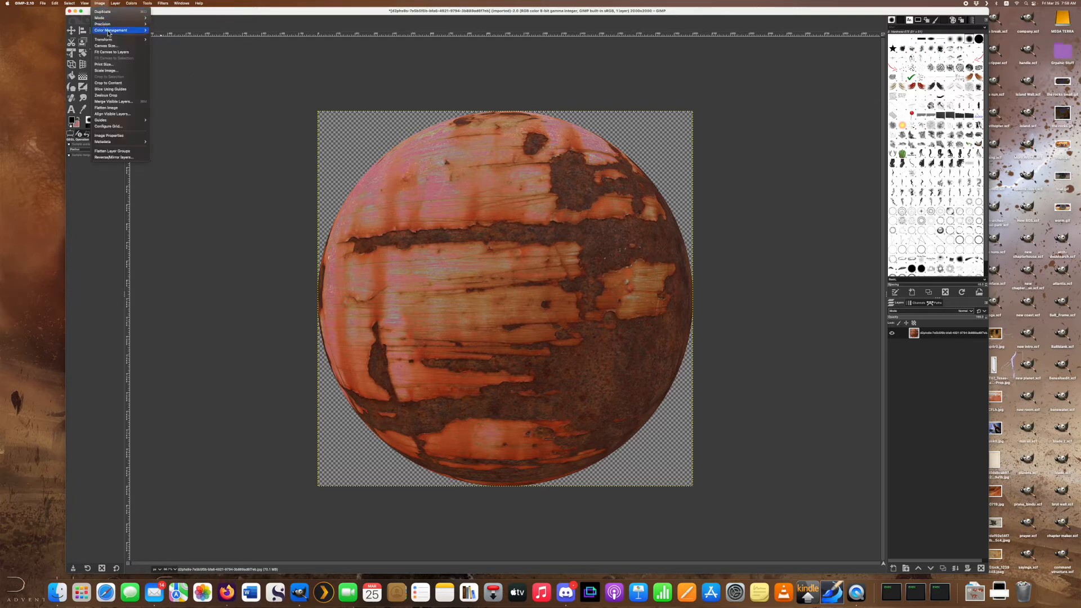
pyautogui.click(117, 48)
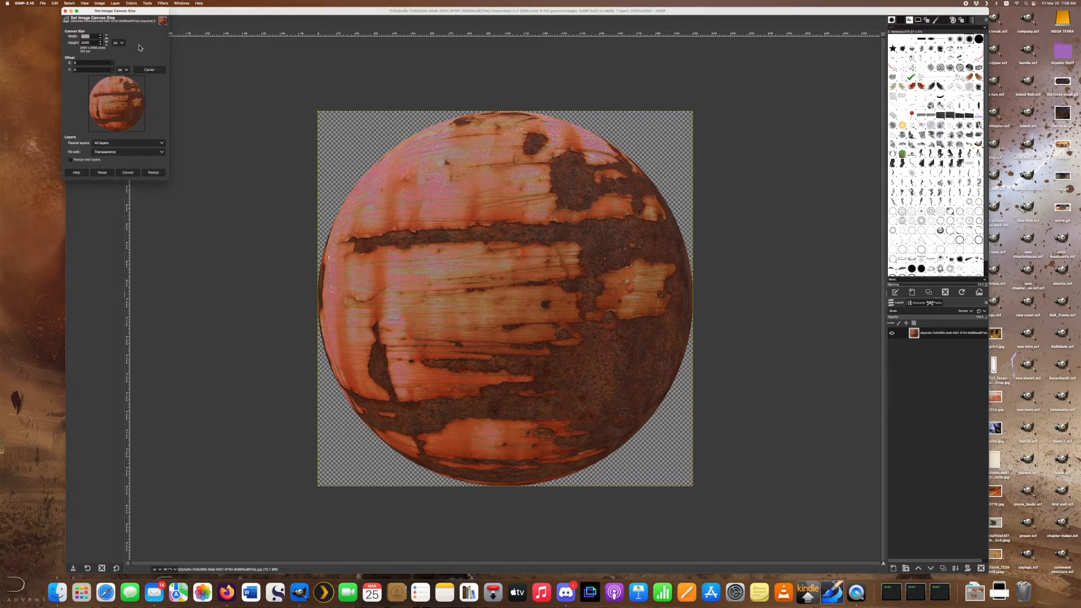
pyautogui.write('2')
pyautogui.press('Tab')
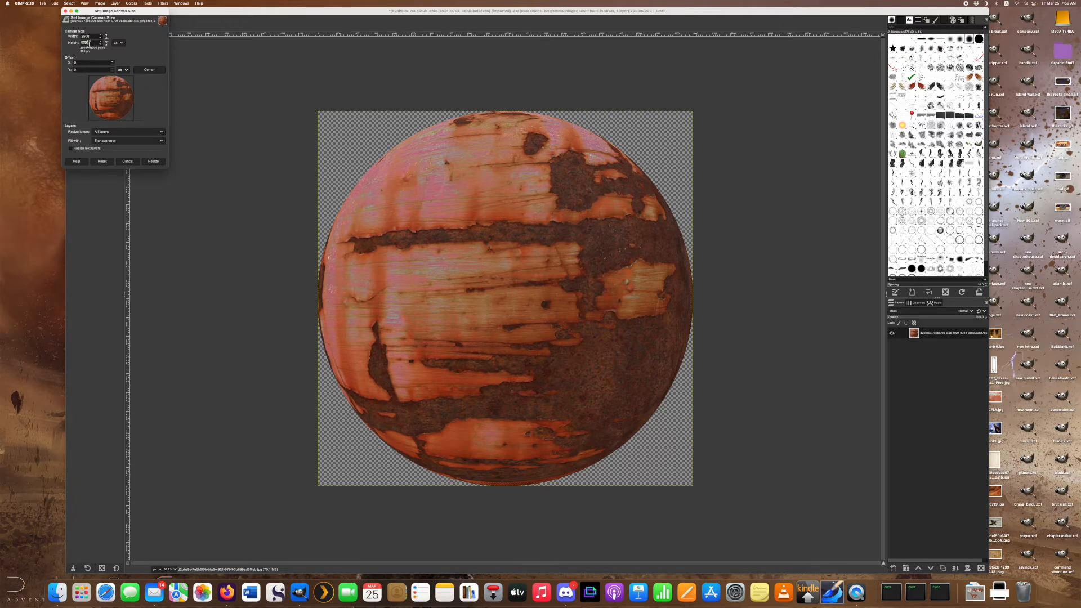
pyautogui.write('25')
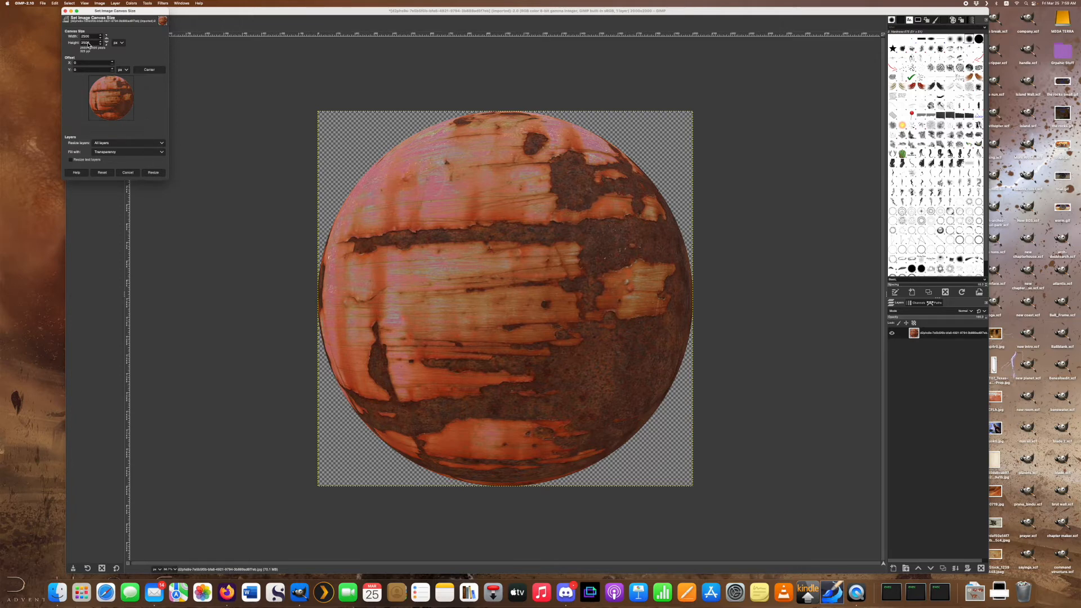
pyautogui.click(148, 71)
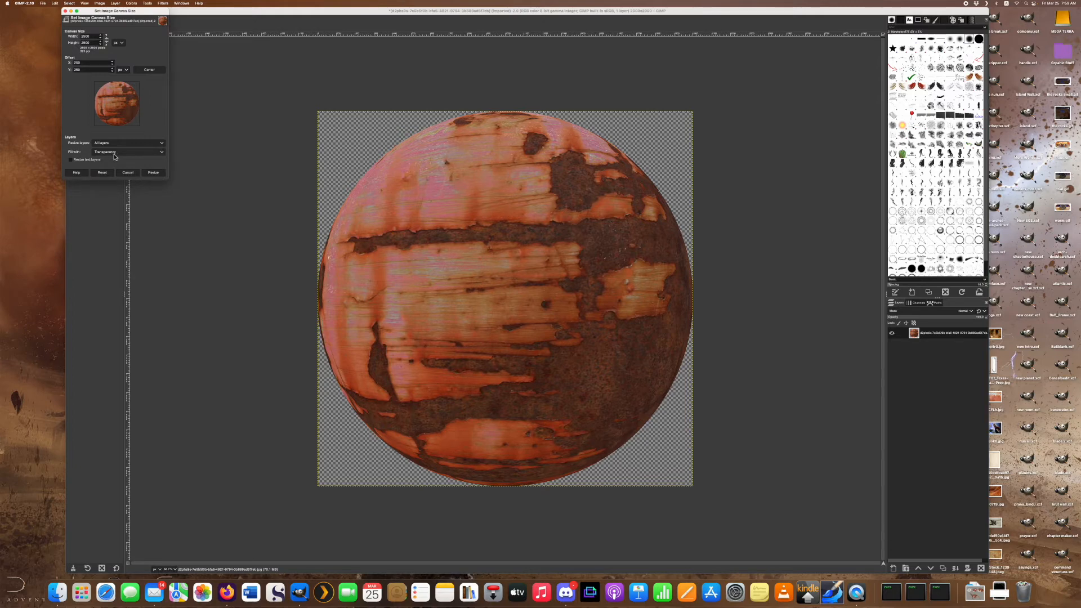
pyautogui.click(153, 173)
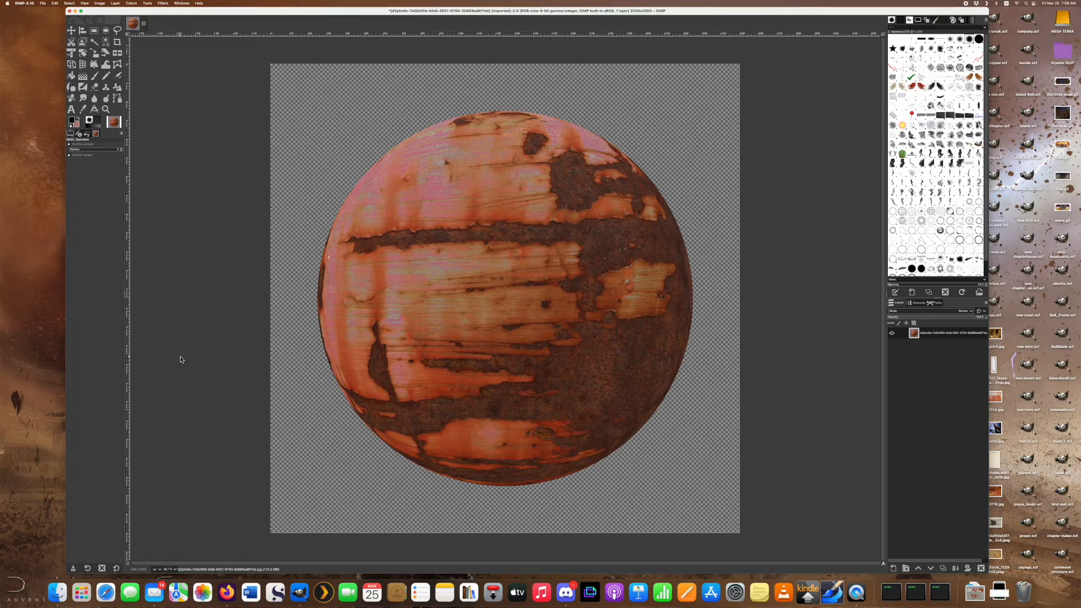
# Add a new layer filled with the foreground color and move it below the planet layer.
pyautogui.click(175, 570)
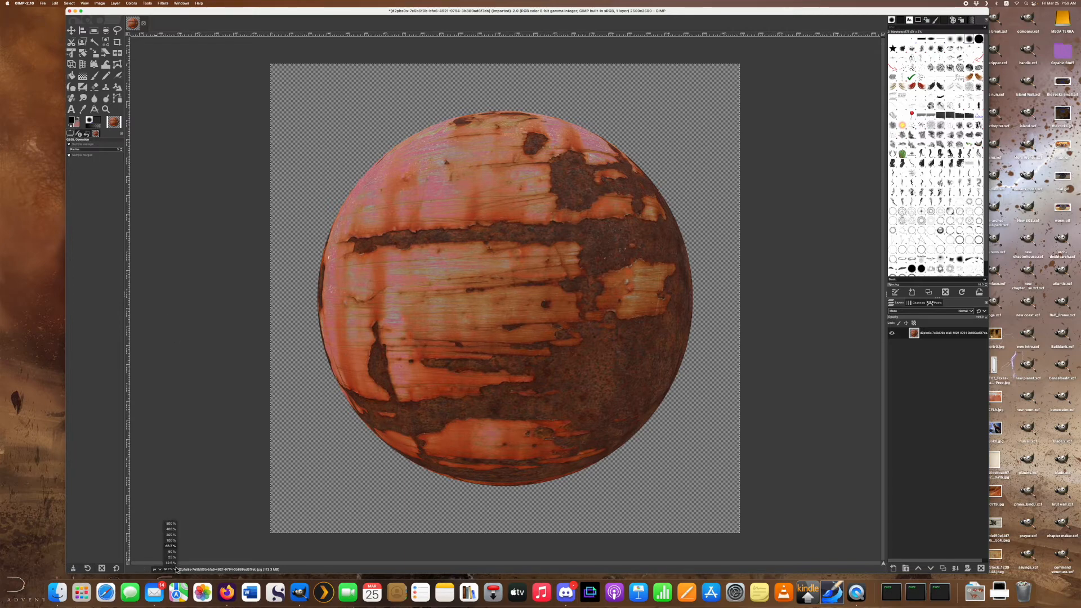
pyautogui.click(173, 552)
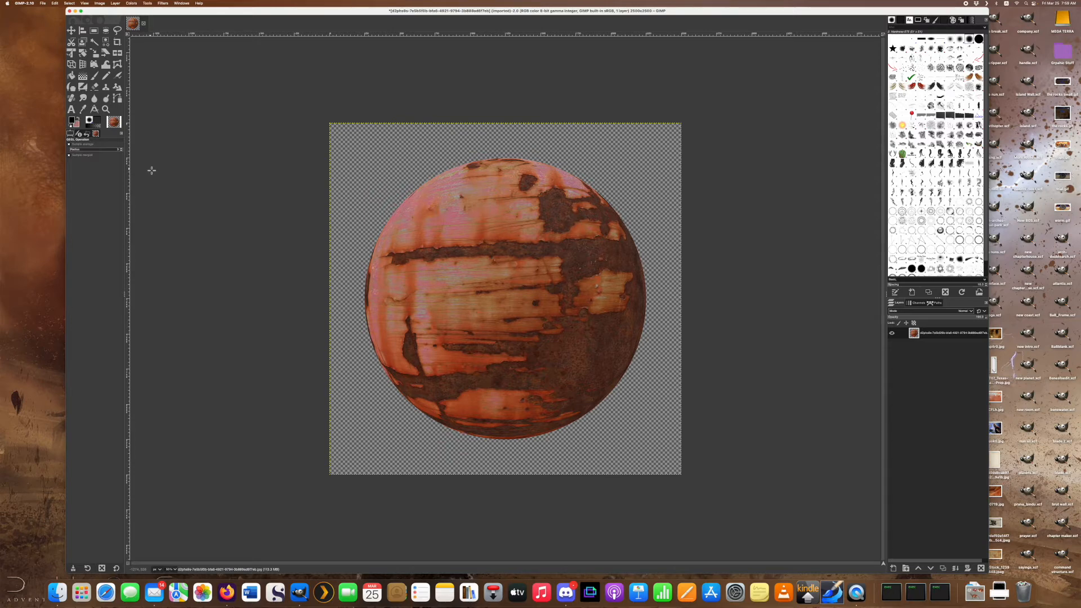
pyautogui.click(115, 4)
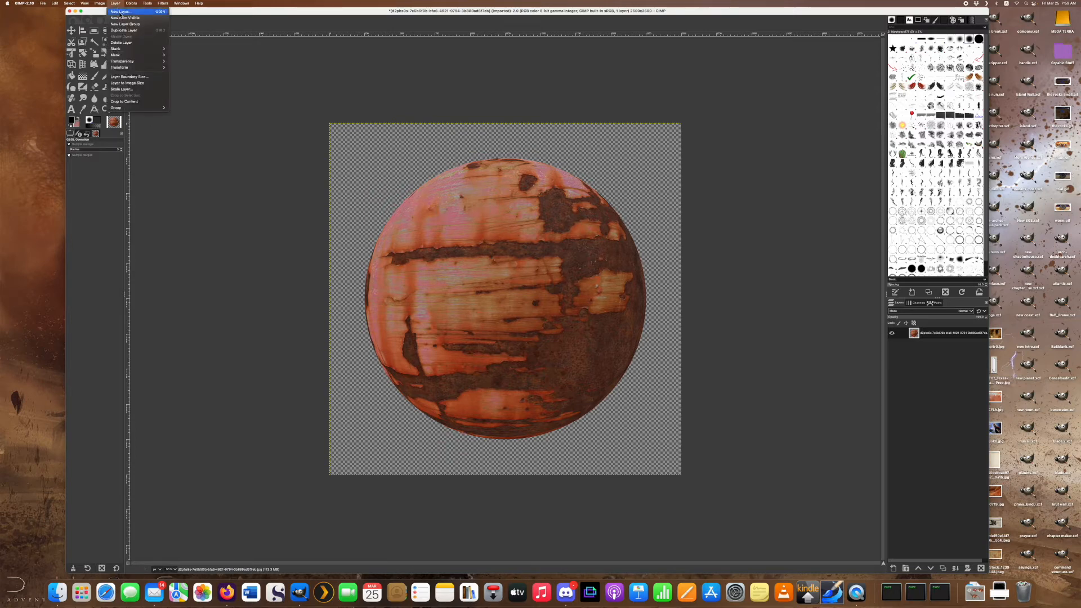
pyautogui.click(120, 12)
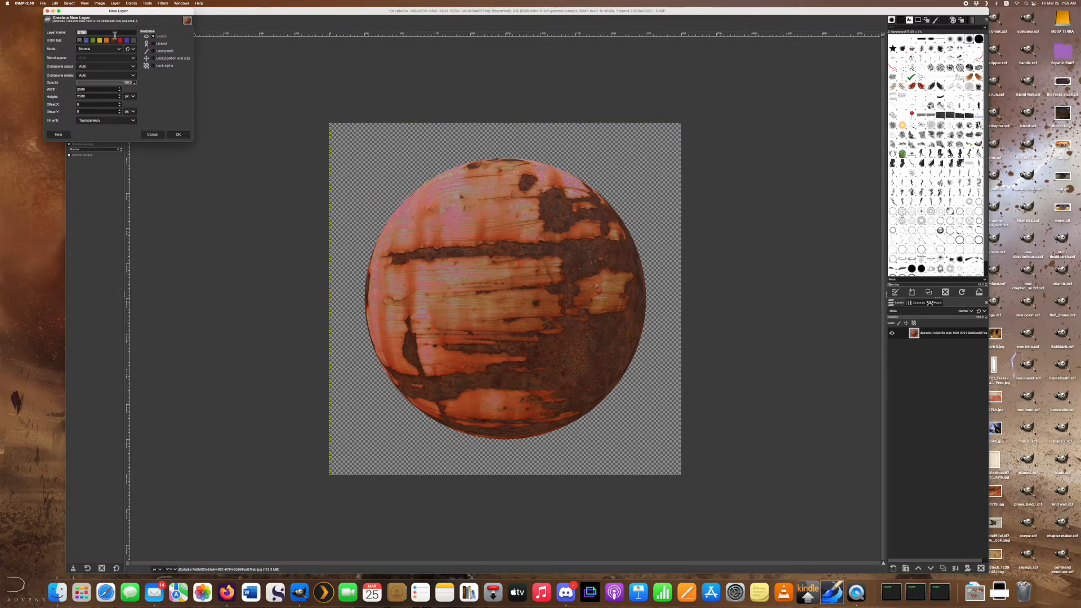
pyautogui.moveTo(123, 16); pyautogui.dragTo(254, 99)
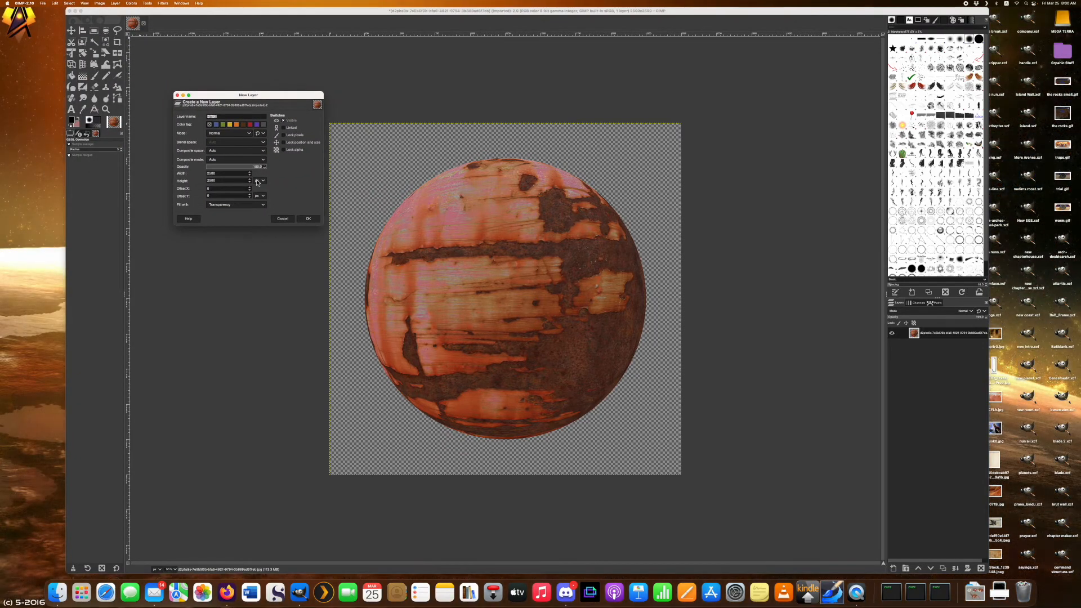
pyautogui.click(264, 205)
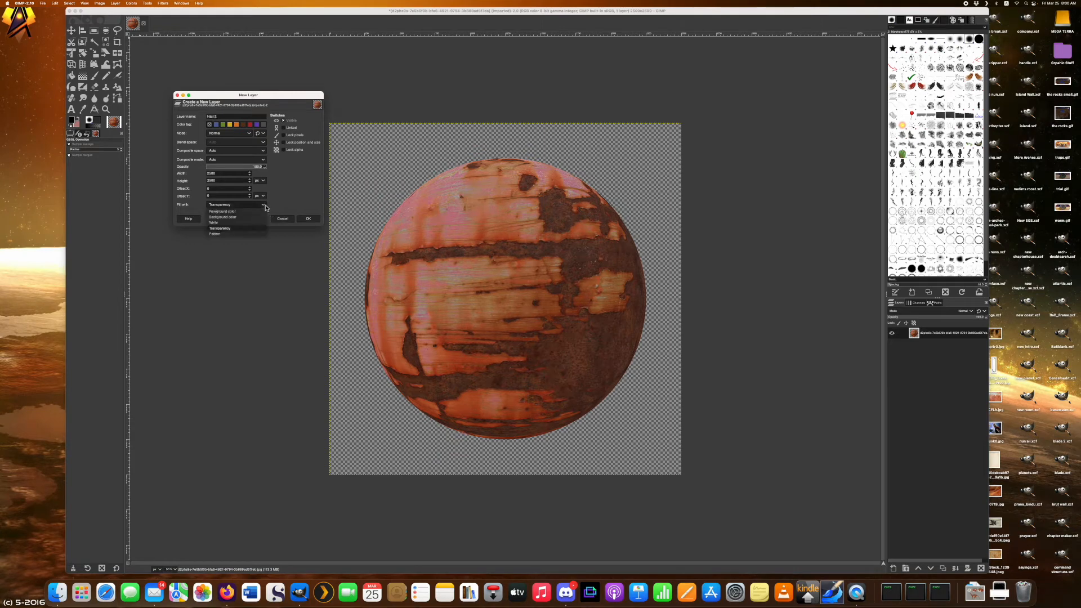
pyautogui.click(235, 212)
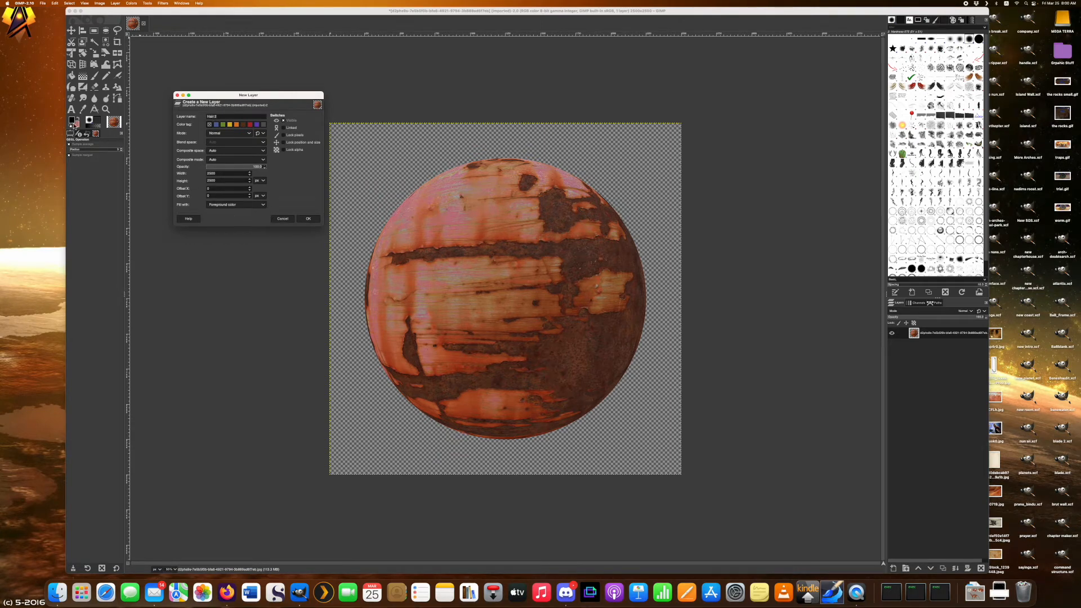
pyautogui.click(307, 219)
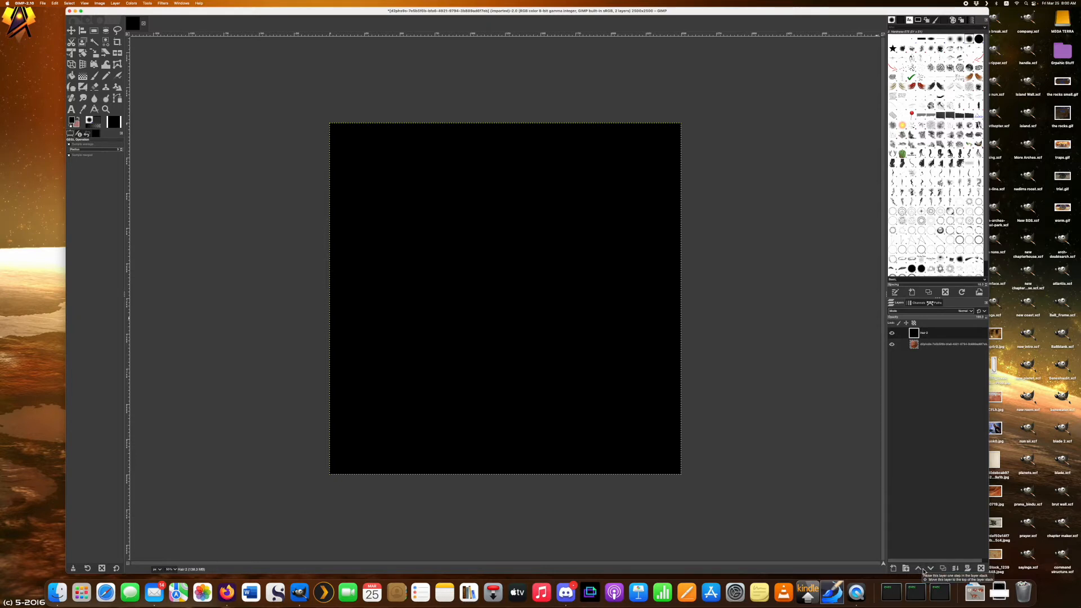
pyautogui.click(941, 336)
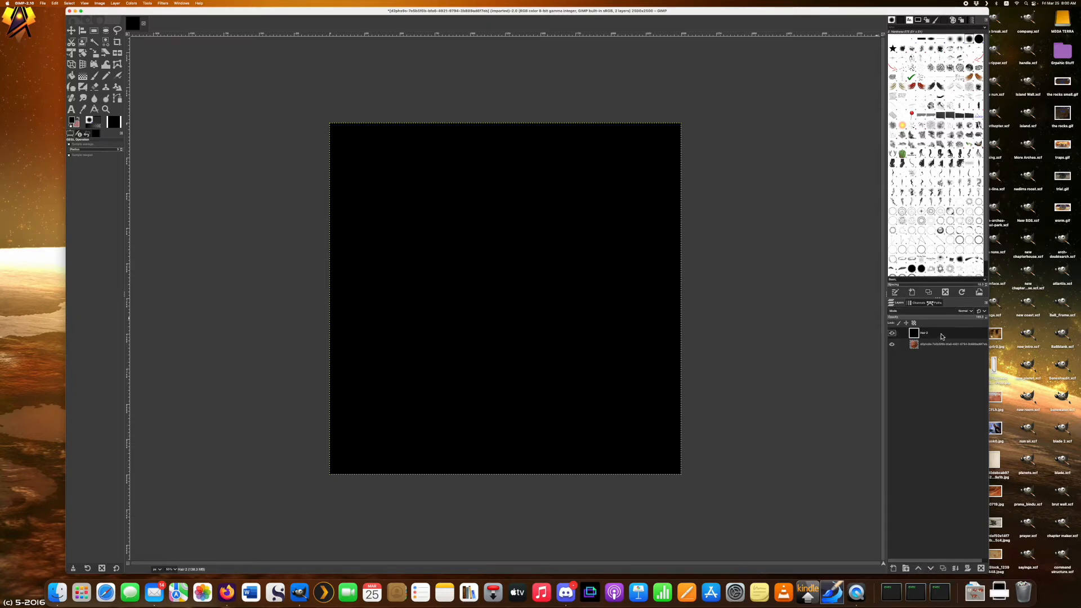
pyautogui.click(931, 568)
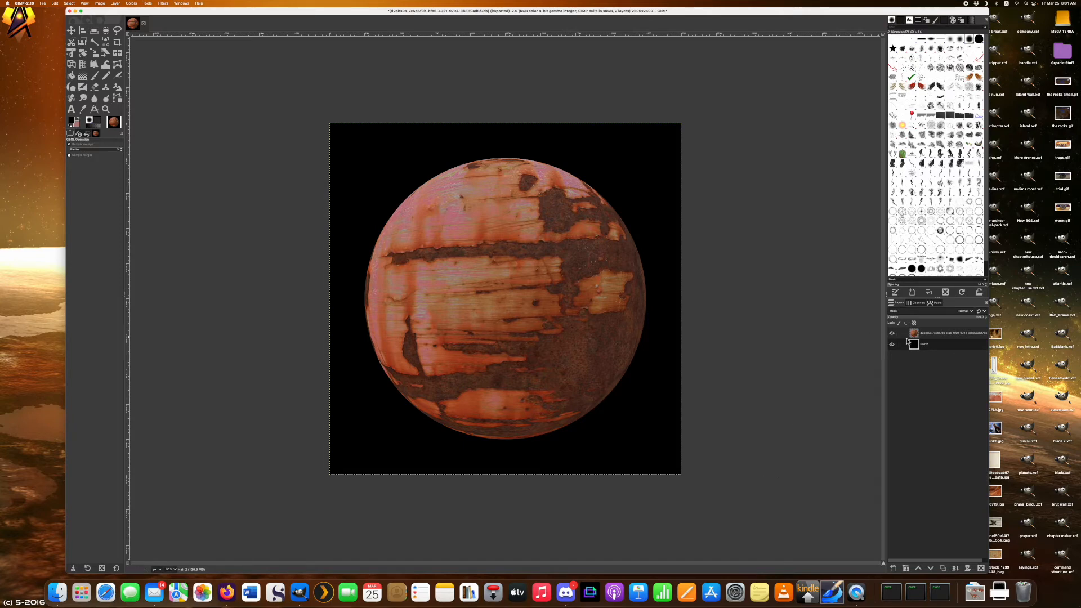
# On the planet layer, fuzzy-select the empty area around the sphere and invert the selection to select the planet.
pyautogui.click(929, 336)
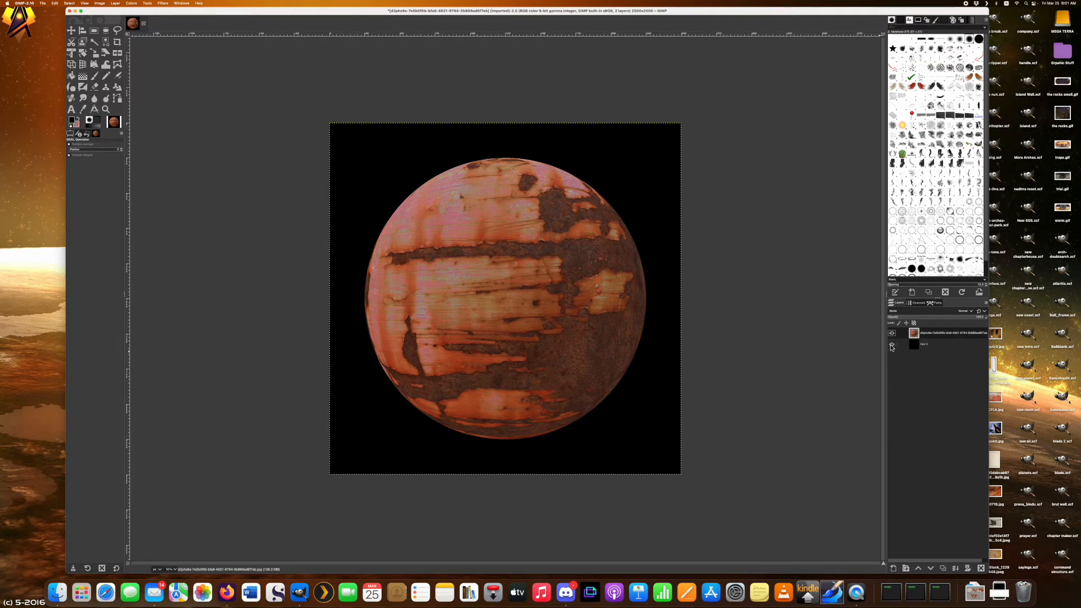
pyautogui.click(892, 346)
pyautogui.click(892, 346)
pyautogui.click(95, 43)
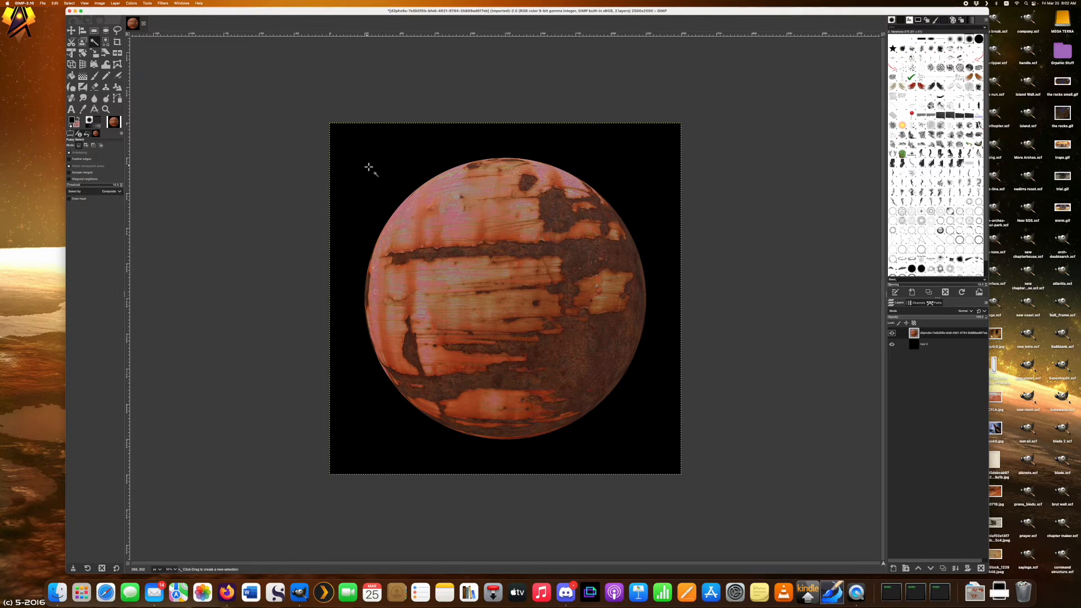
pyautogui.moveTo(369, 166); pyautogui.dragTo(367, 166)
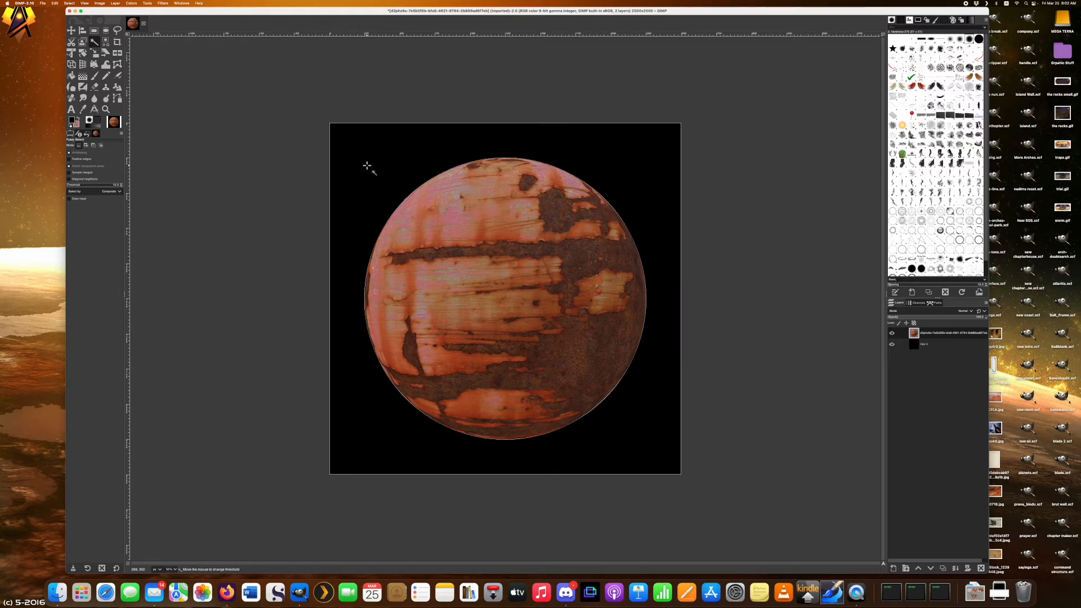
pyautogui.click(367, 165)
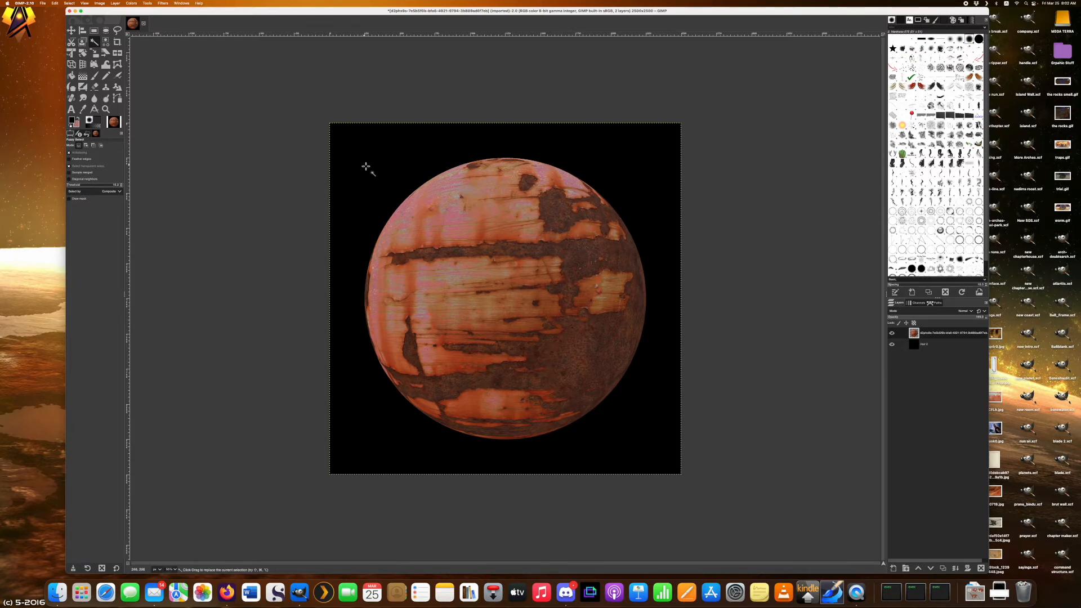
pyautogui.click(72, 4)
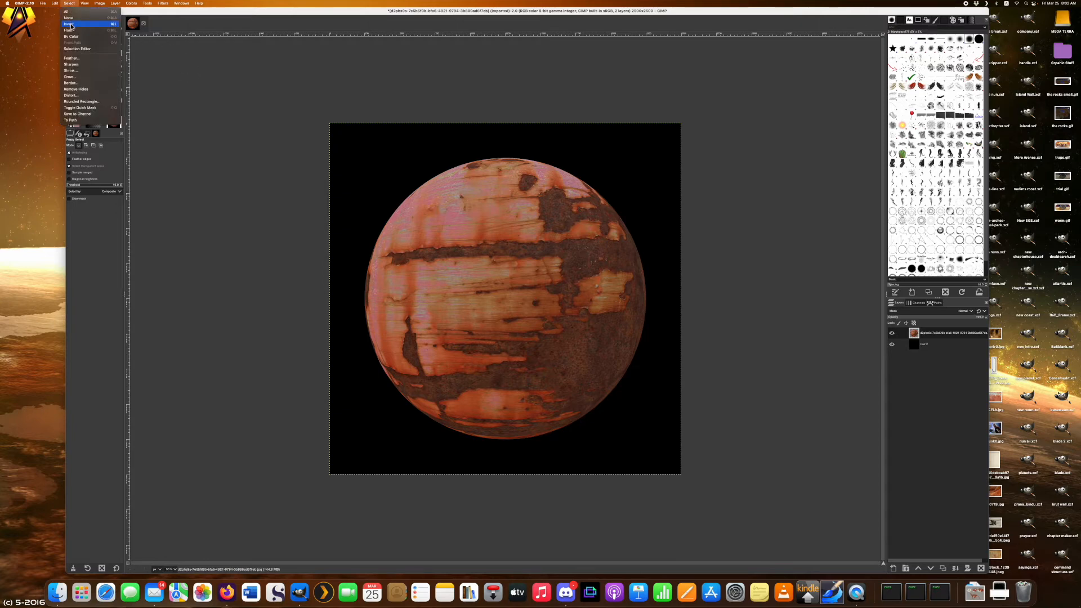
pyautogui.click(71, 24)
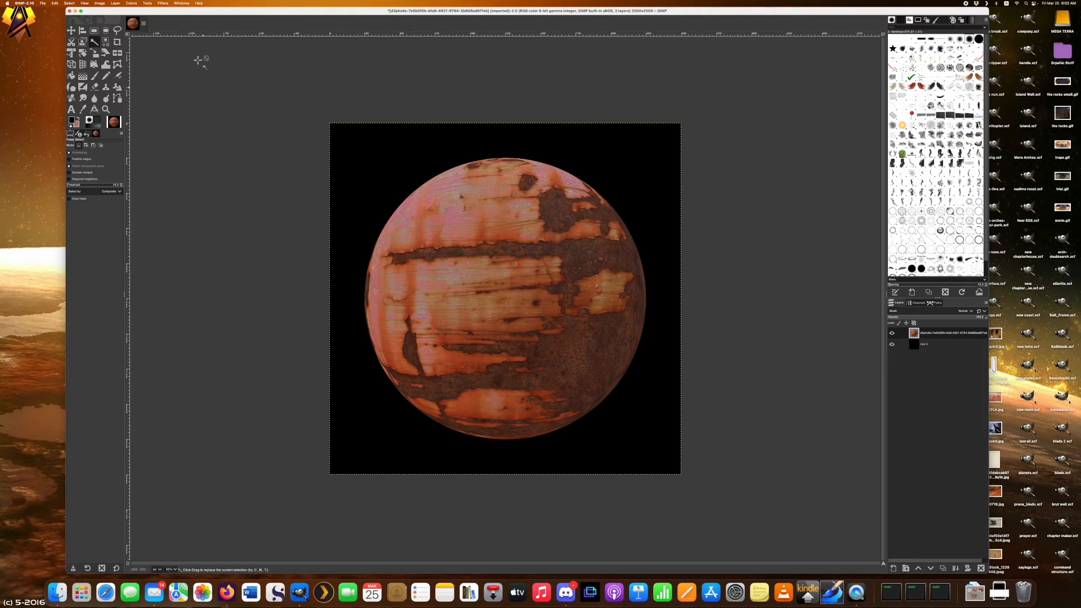
# Add a new layer filled with transparency above the planet layer and name it Atmosphere.
pyautogui.click(118, 4)
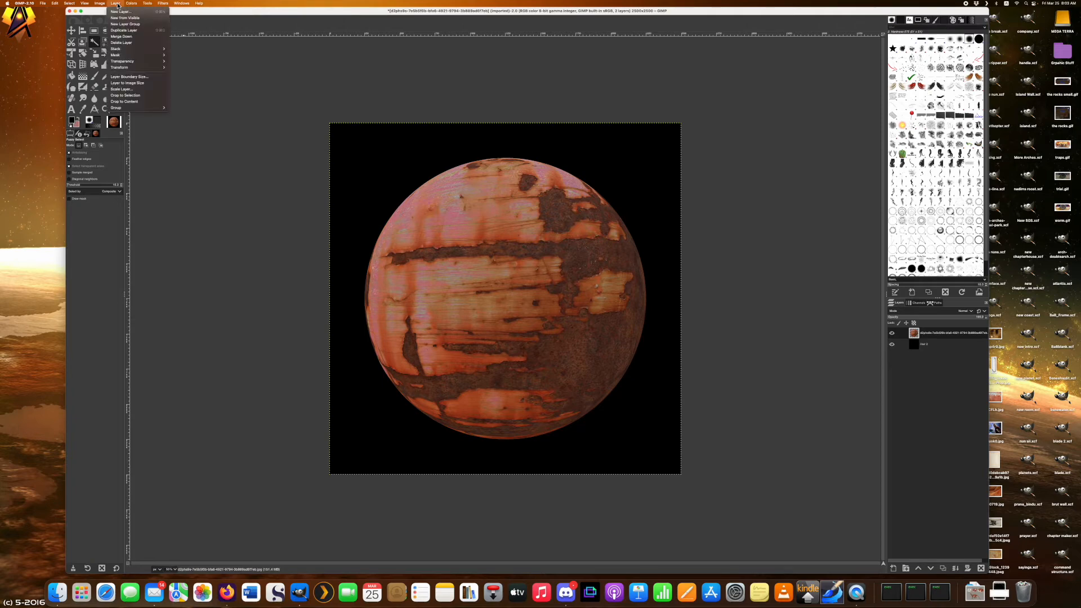
pyautogui.click(120, 12)
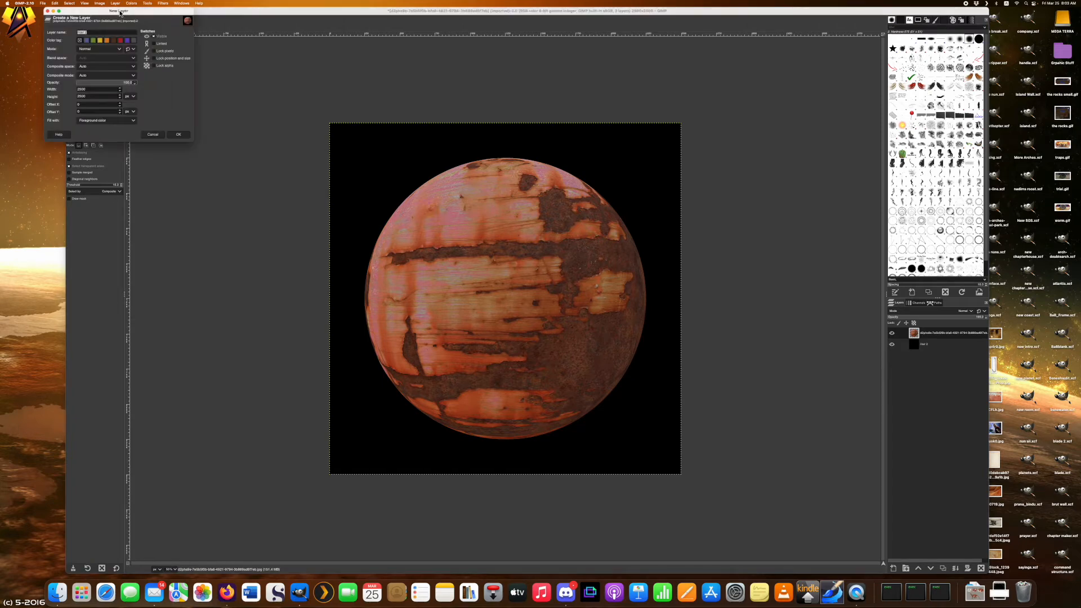
pyautogui.click(135, 122)
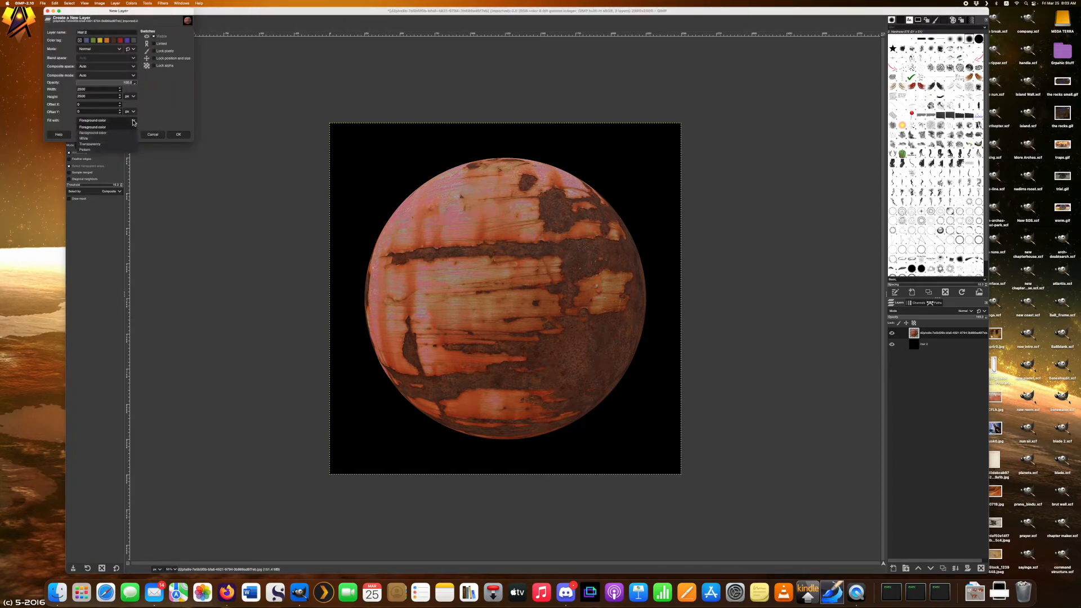
pyautogui.click(110, 145)
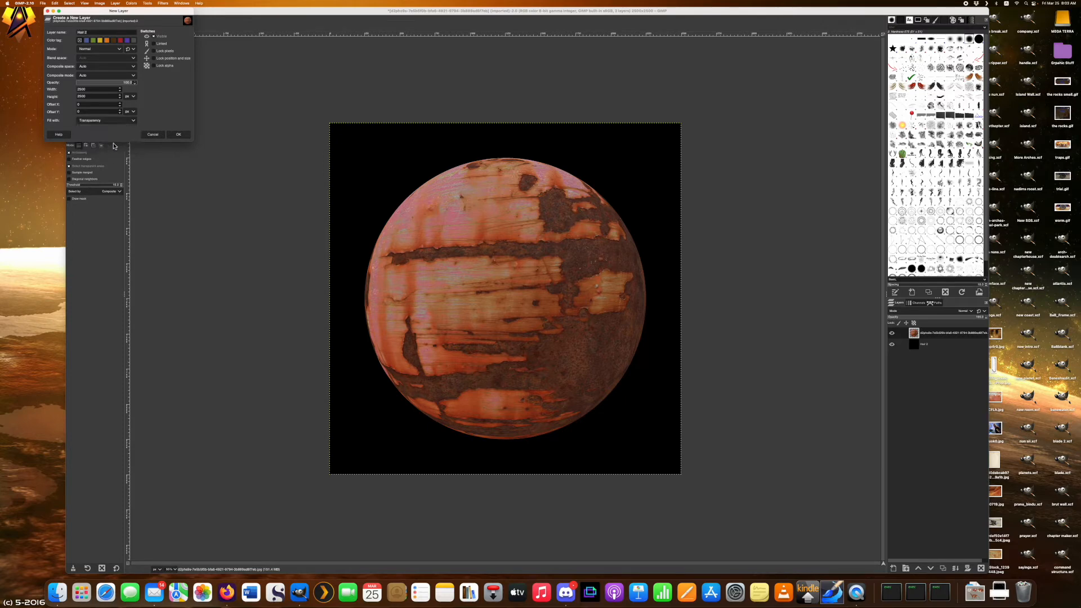
pyautogui.click(179, 135)
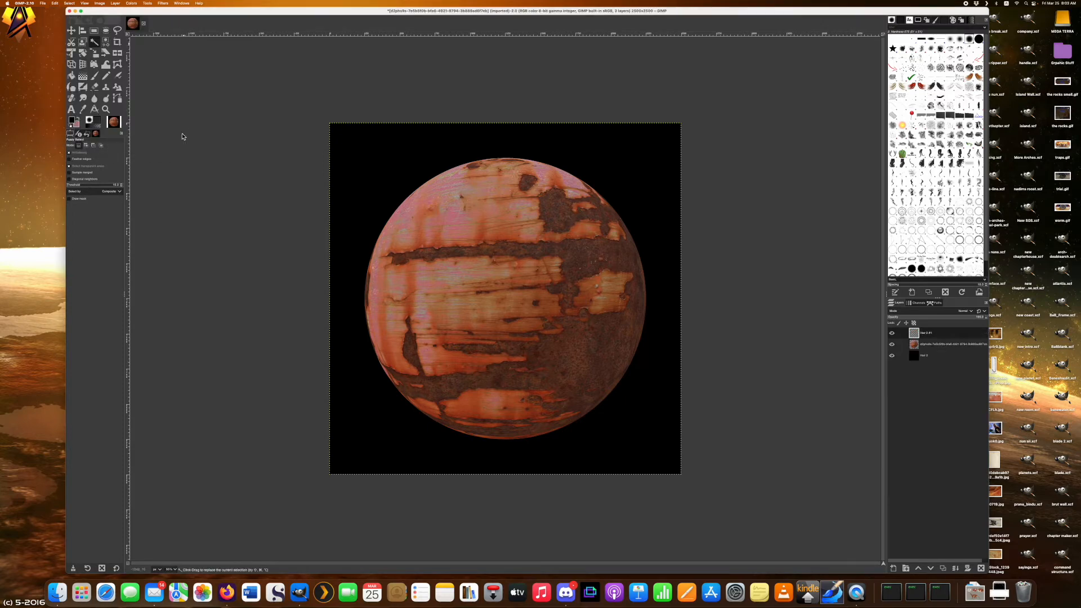
pyautogui.doubleClick(928, 334)
pyautogui.write('Atmosphere')
pyautogui.press('Return')
# Set the foreground color to a rust orange sampled from the planet's lower-left edge and add it to the color history.
pyautogui.click(71, 128)
pyautogui.click(75, 123)
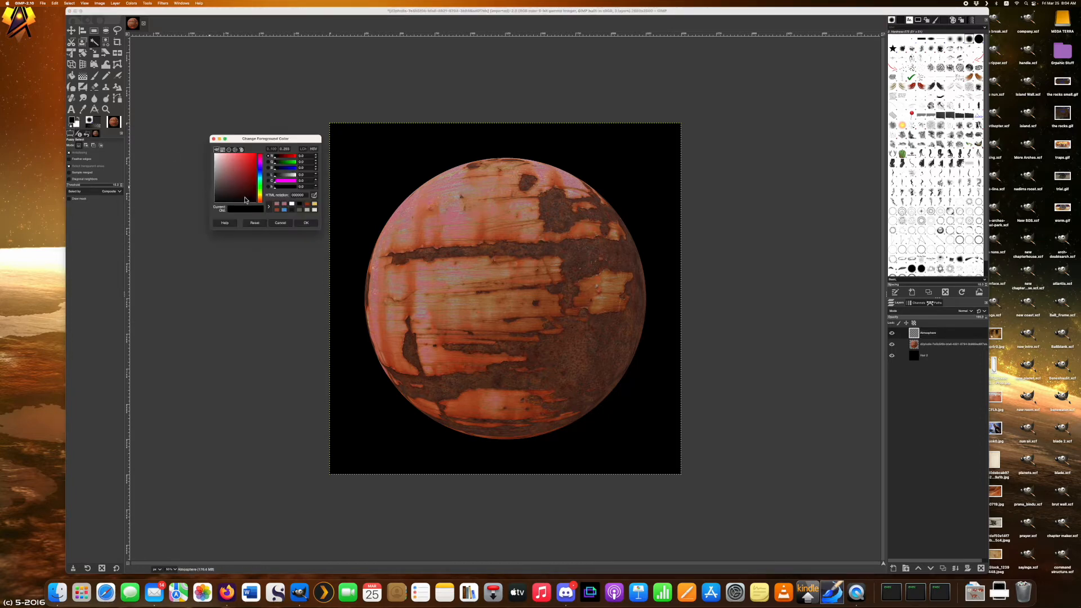
pyautogui.click(315, 196)
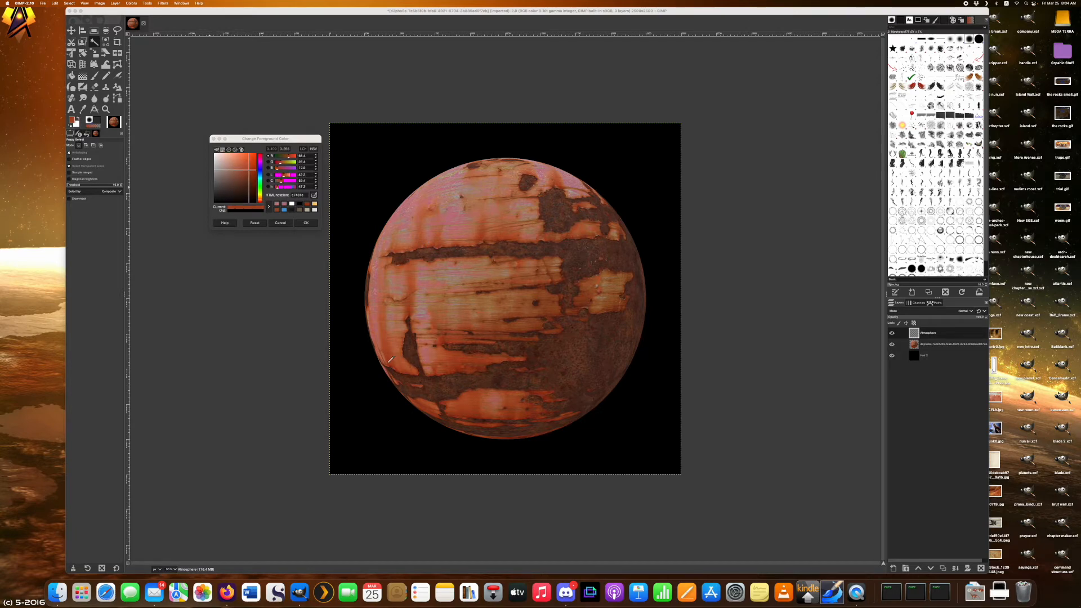
pyautogui.click(389, 358)
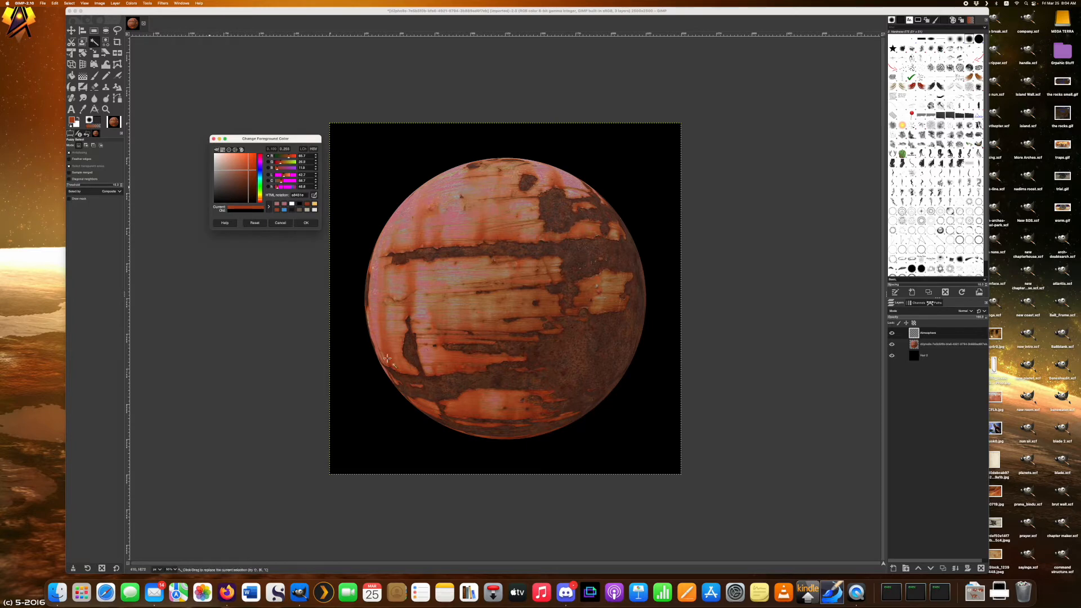
pyautogui.click(269, 209)
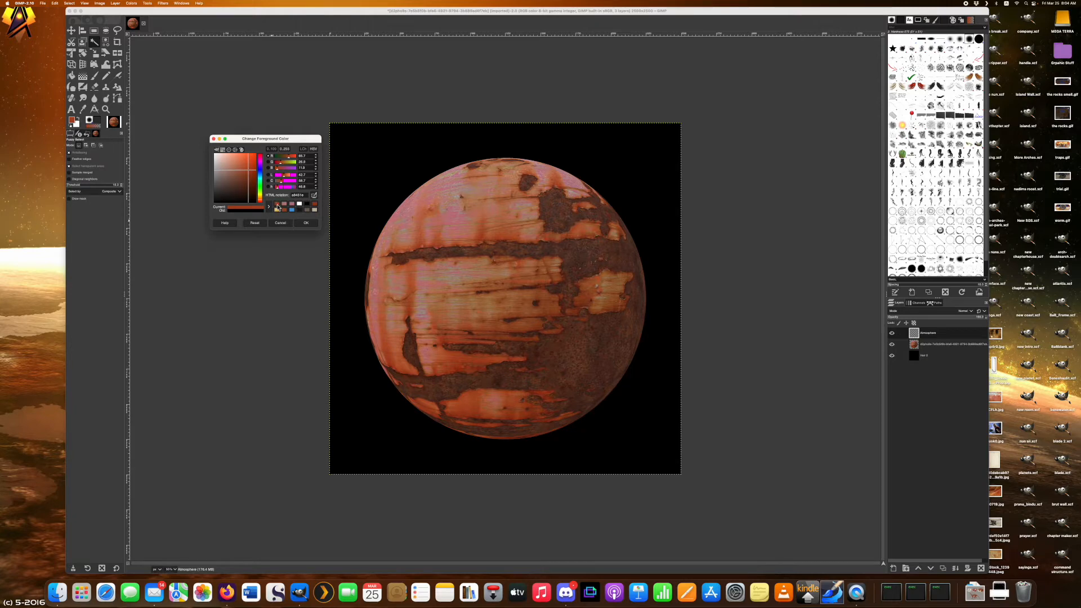
pyautogui.click(306, 223)
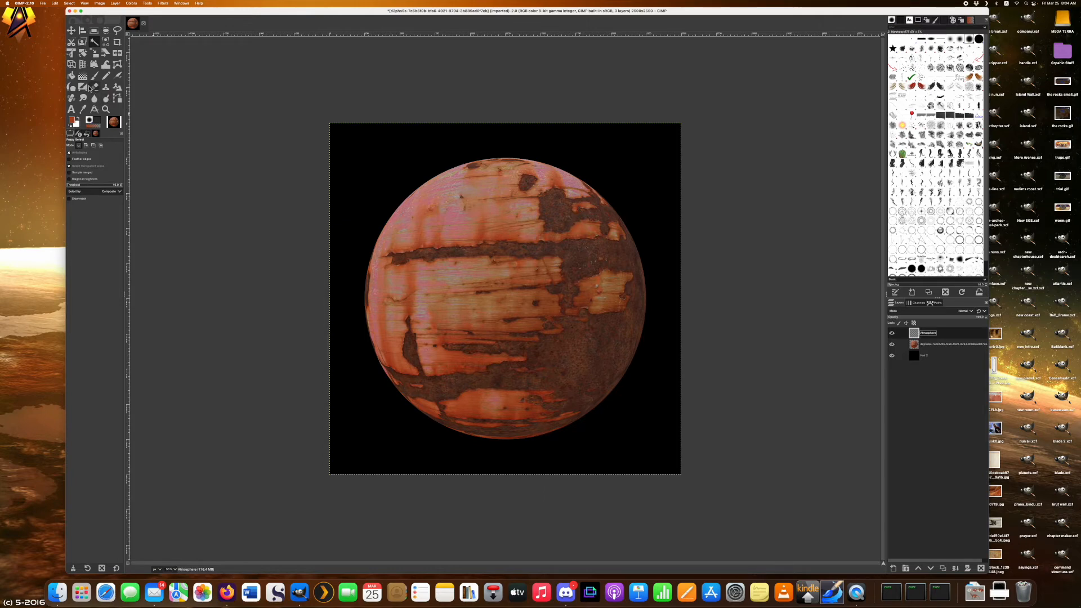
# Bucket-fill the selected circle on the Atmosphere layer with the rust orange, and toggle the layer's visibility to compare it with the planet.
pyautogui.click(73, 77)
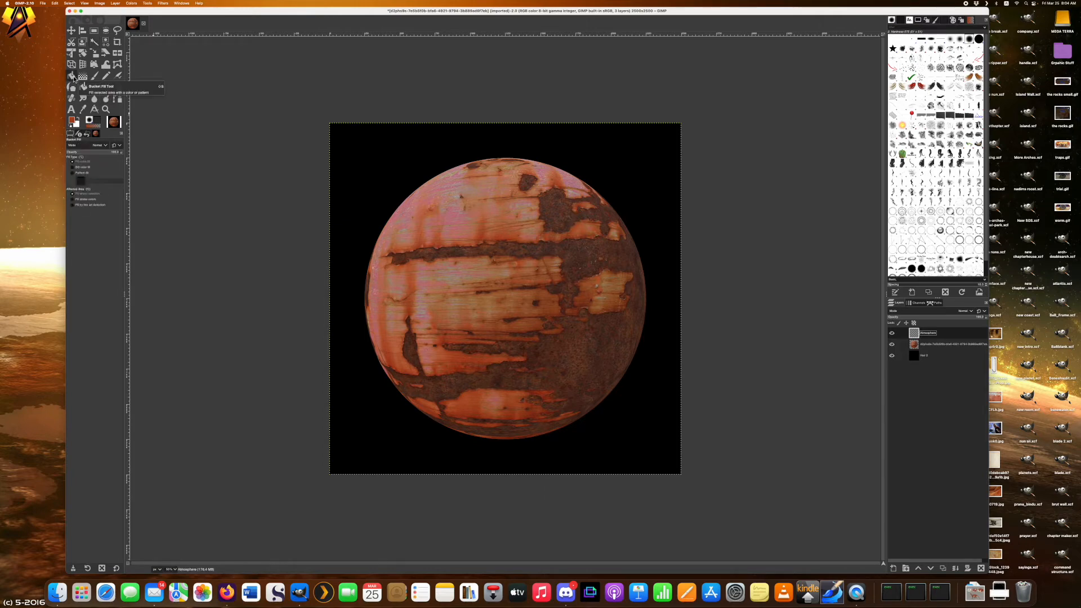
pyautogui.click(509, 286)
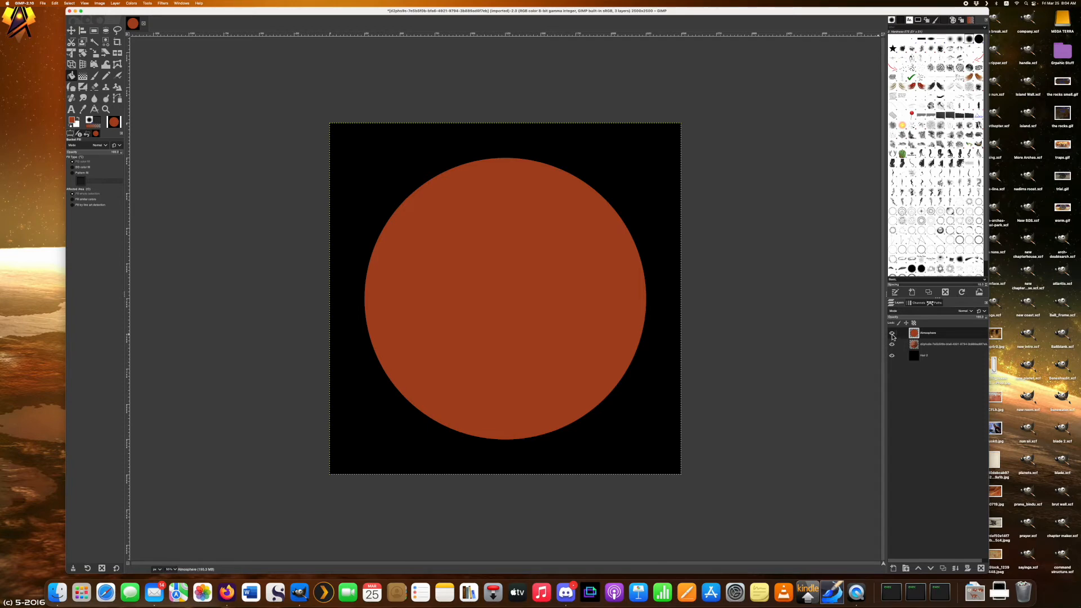
pyautogui.click(892, 334)
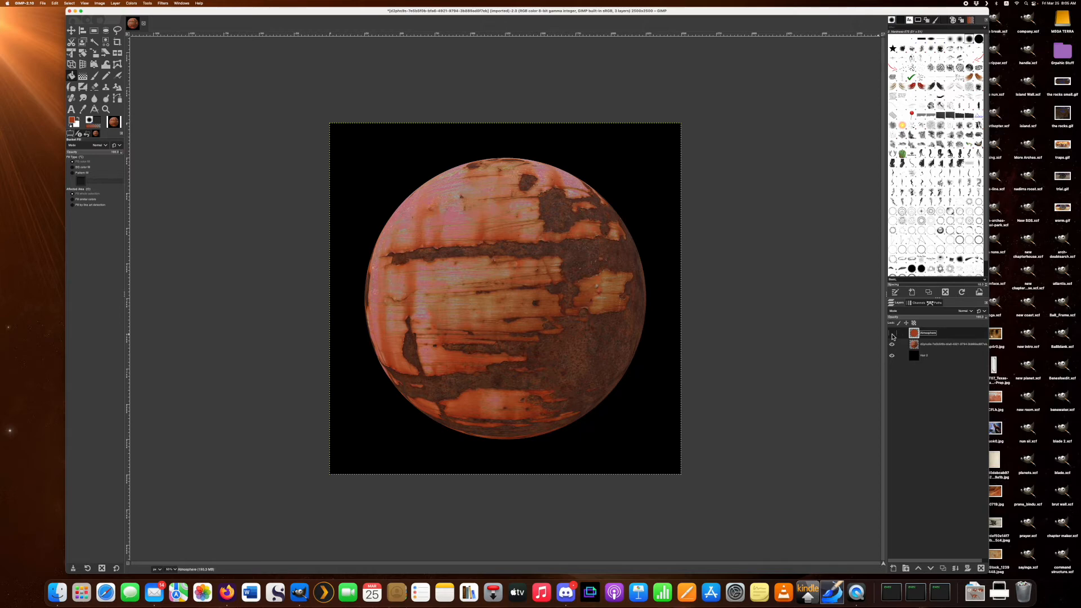
pyautogui.click(891, 335)
pyautogui.click(892, 335)
pyautogui.click(892, 335)
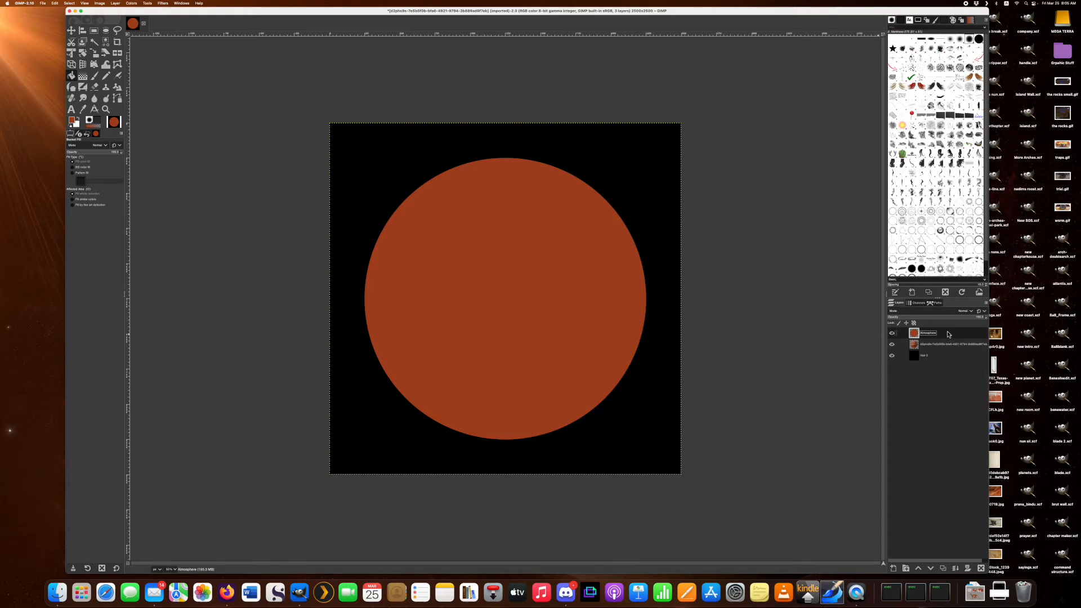
# Duplicate the Atmosphere layer twice and move both copies directly below the planet layer.
pyautogui.click(943, 569)
pyautogui.click(943, 569)
pyautogui.click(928, 345)
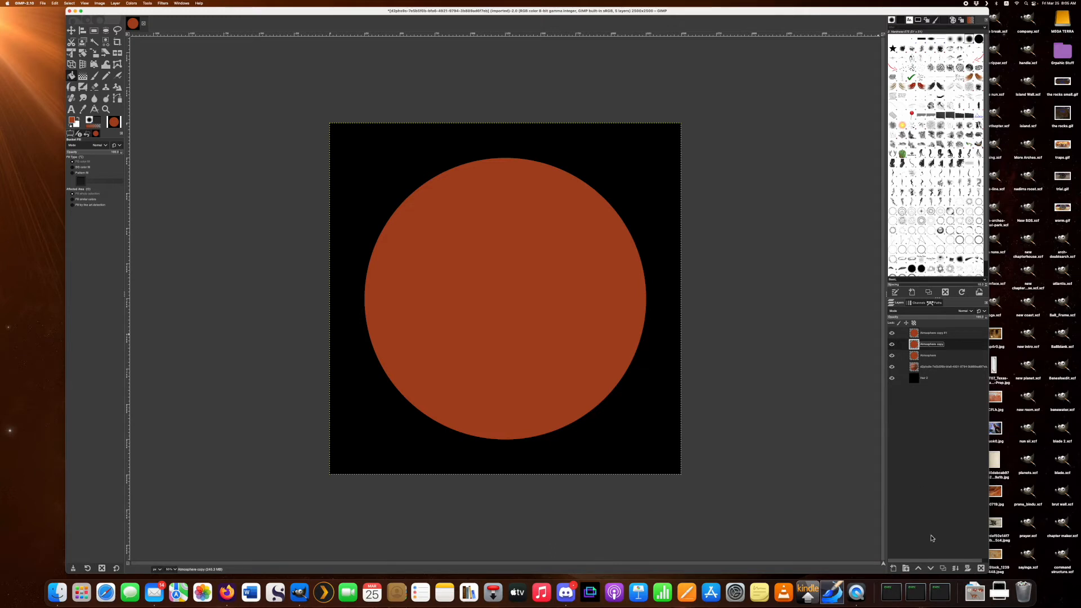
pyautogui.click(930, 569)
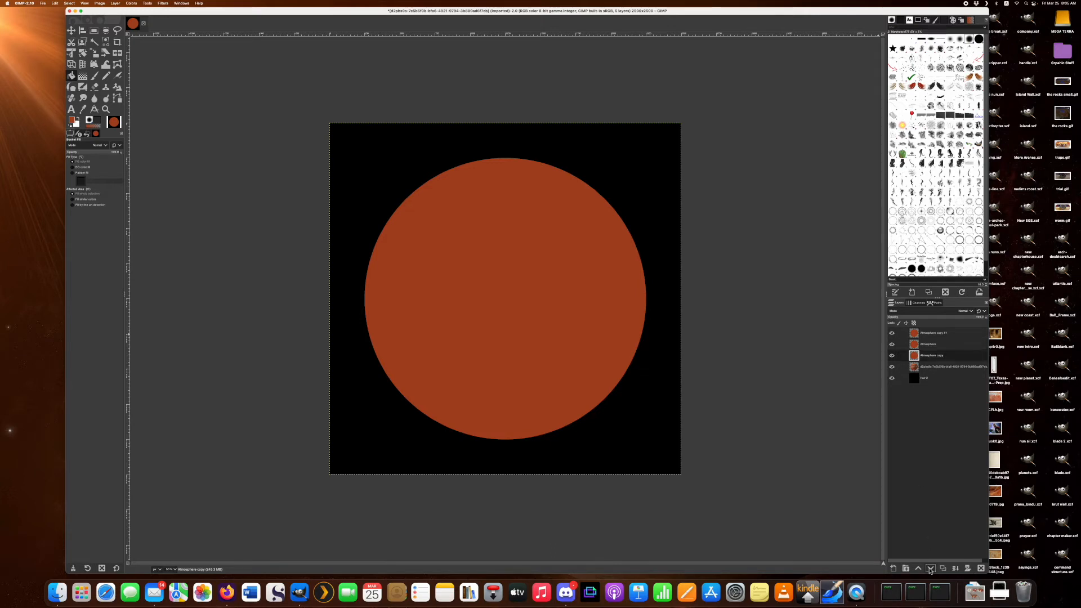
pyautogui.click(930, 569)
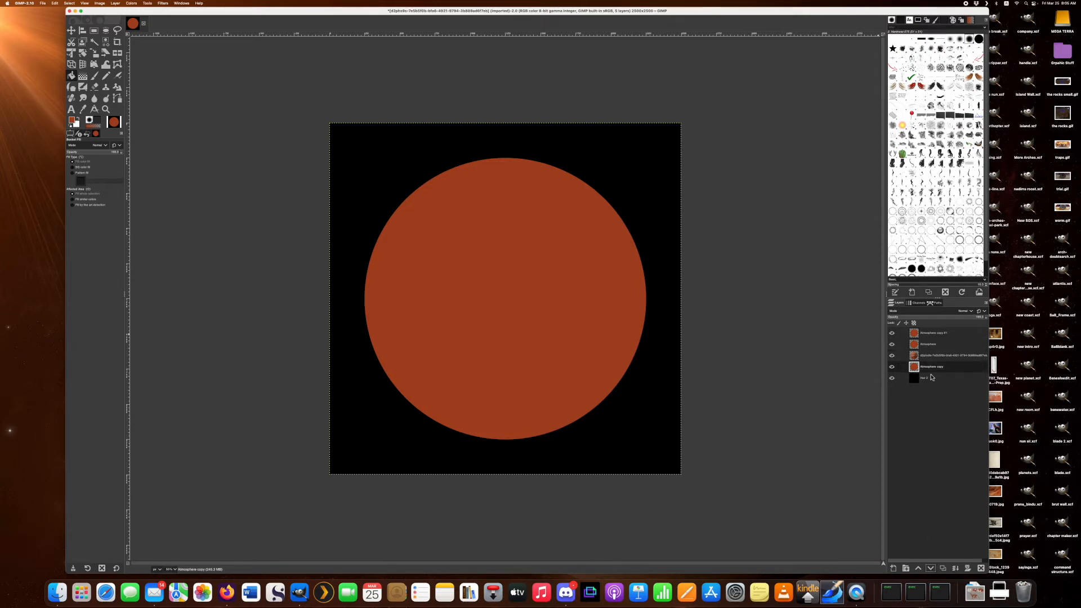
pyautogui.click(933, 335)
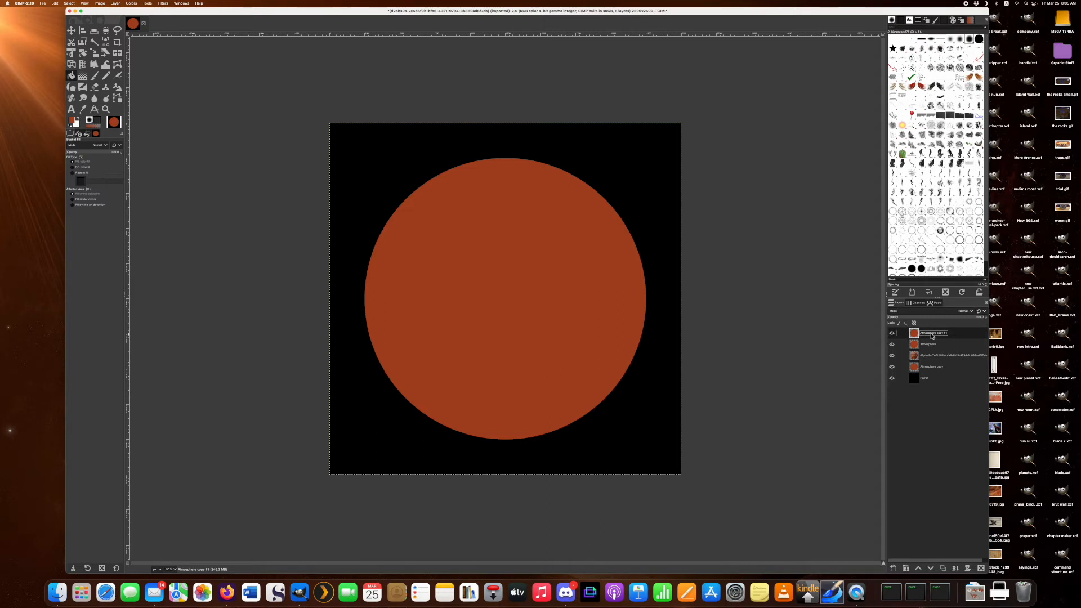
pyautogui.click(930, 569)
pyautogui.click(931, 569)
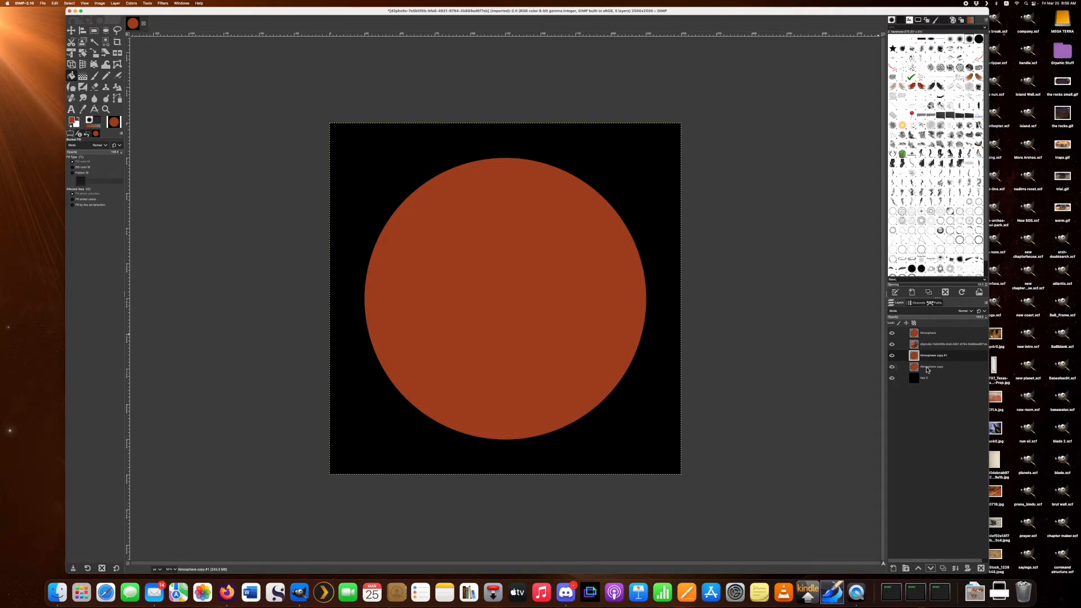
# Add a transparent layer above the Atmosphere layer and bucket-fill the selected circle on it with black.
pyautogui.click(931, 336)
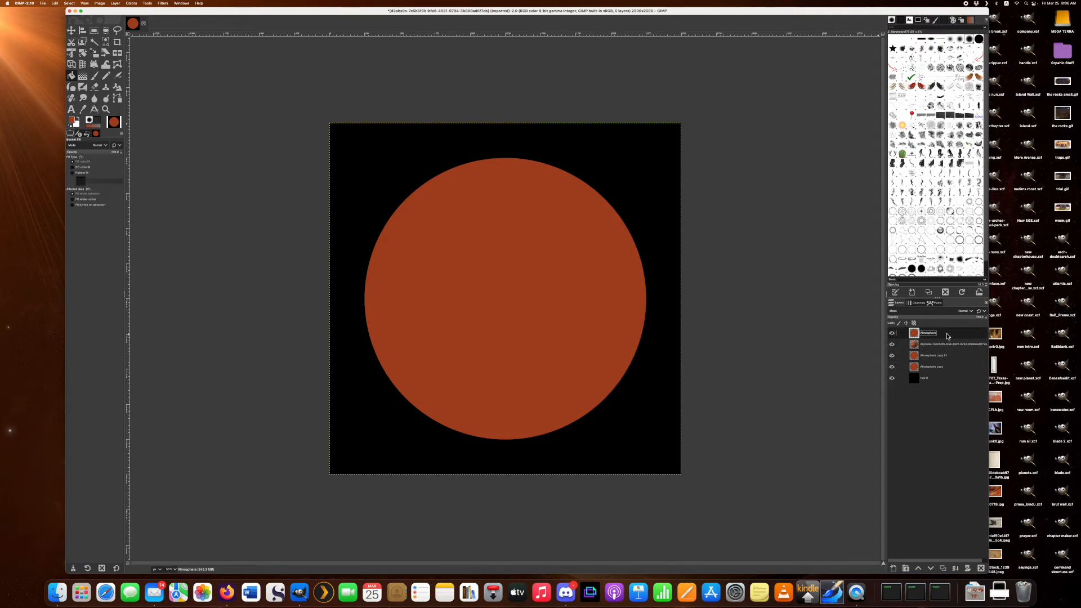
pyautogui.click(115, 3)
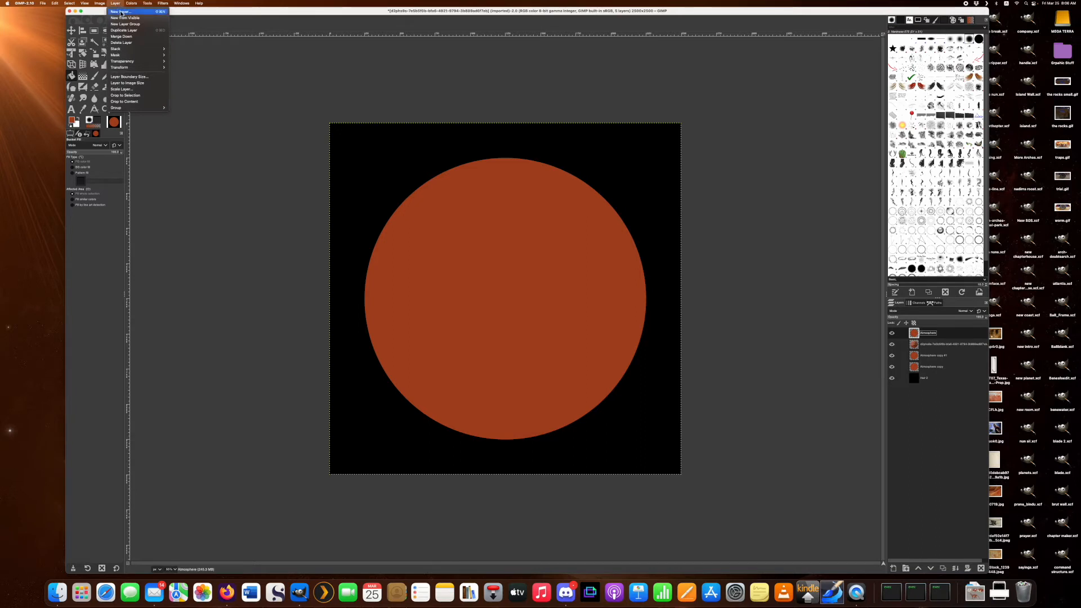
pyautogui.click(121, 12)
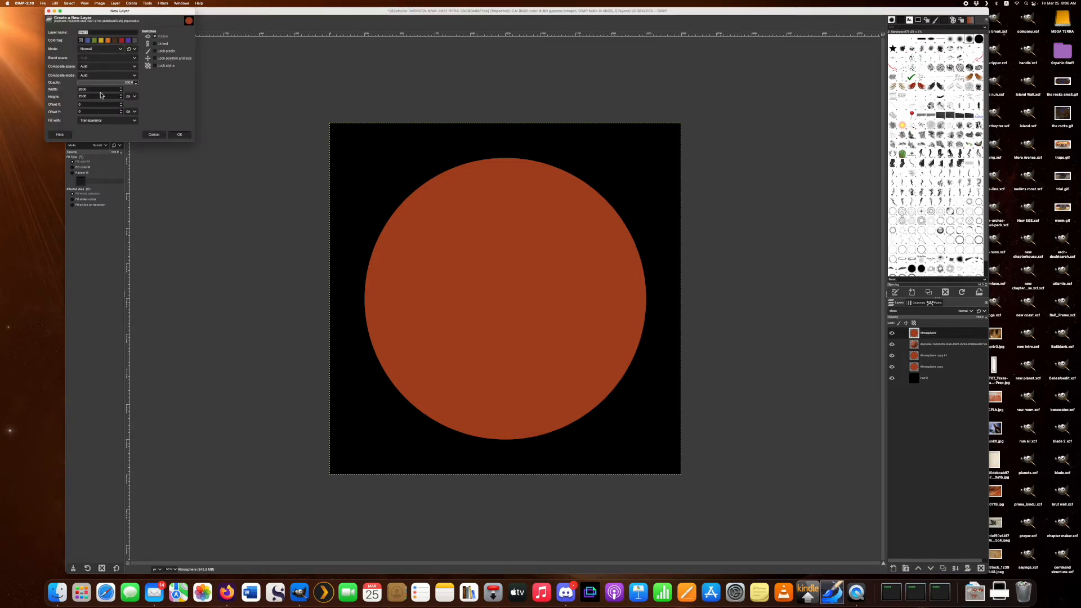
pyautogui.click(179, 135)
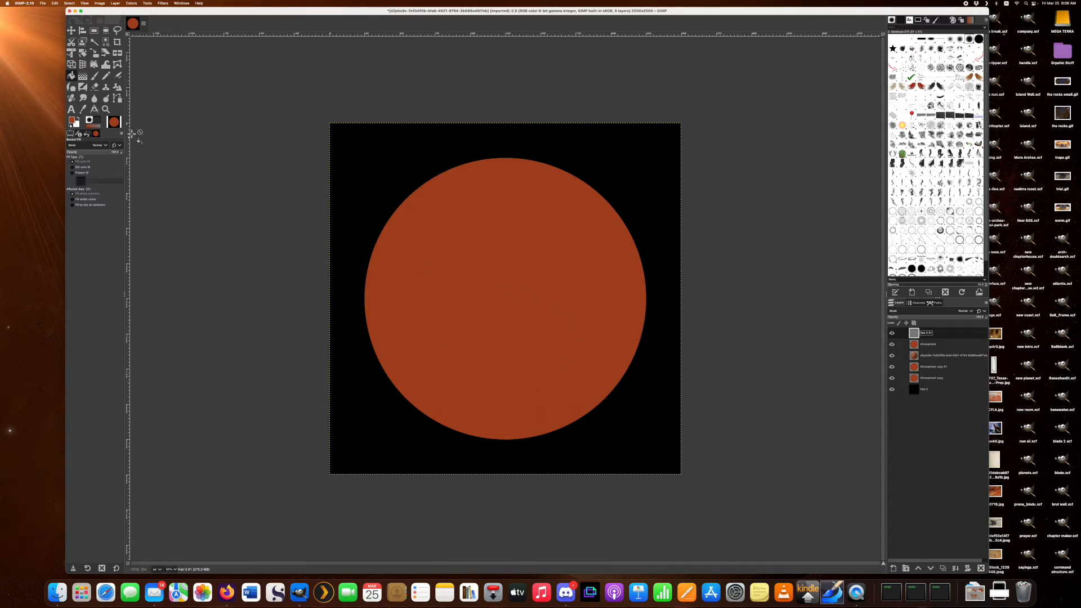
pyautogui.click(70, 128)
pyautogui.click(508, 254)
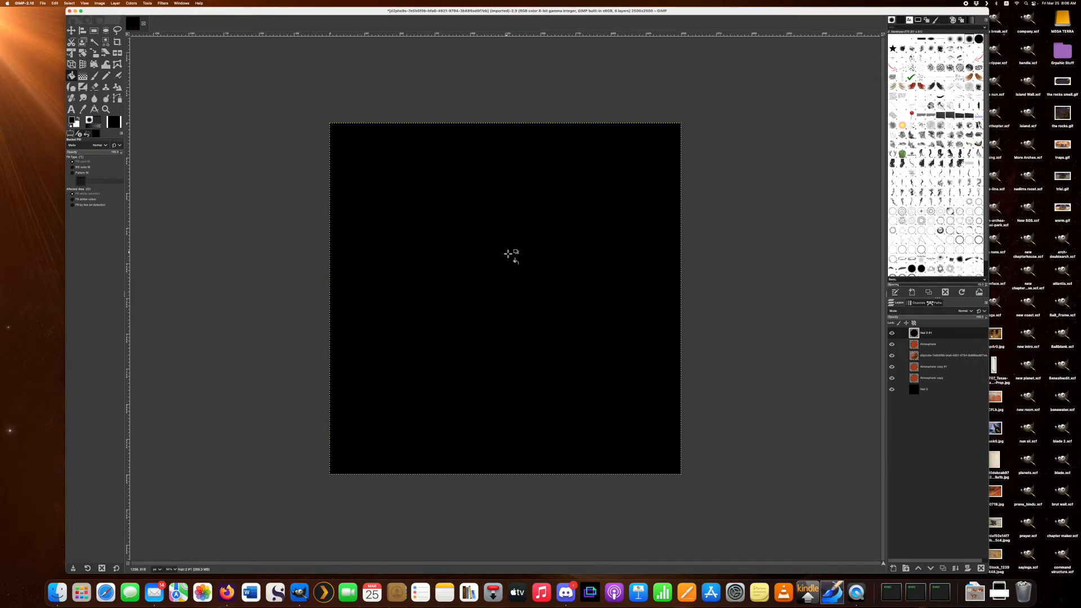
# Hide the black circle layer and the original Atmosphere layer so that the planet texture shows.
pyautogui.click(892, 334)
pyautogui.click(892, 344)
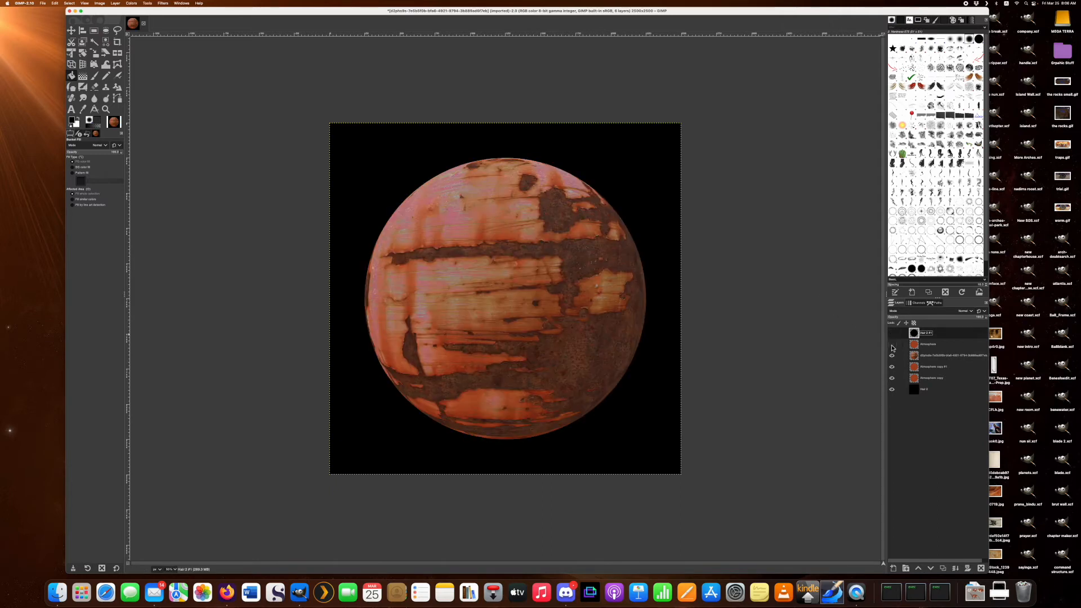
pyautogui.click(893, 347)
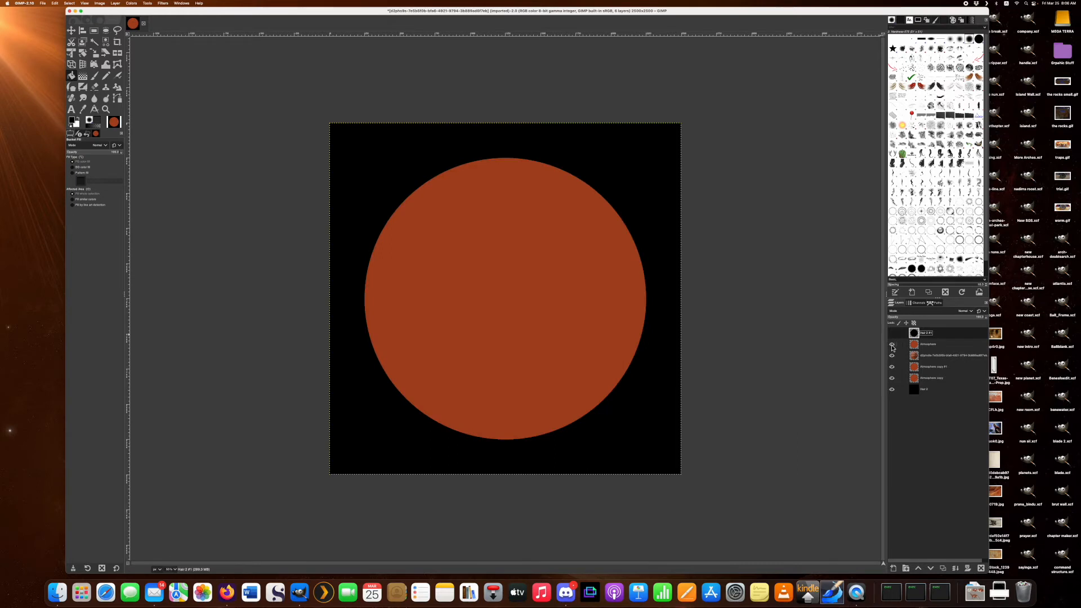
pyautogui.click(892, 334)
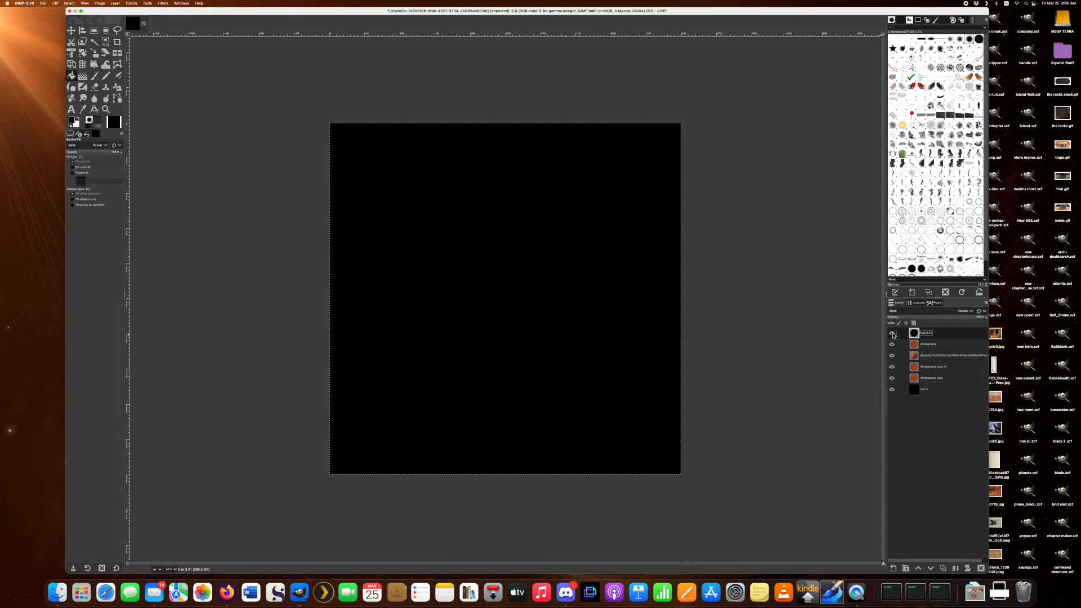
pyautogui.click(892, 335)
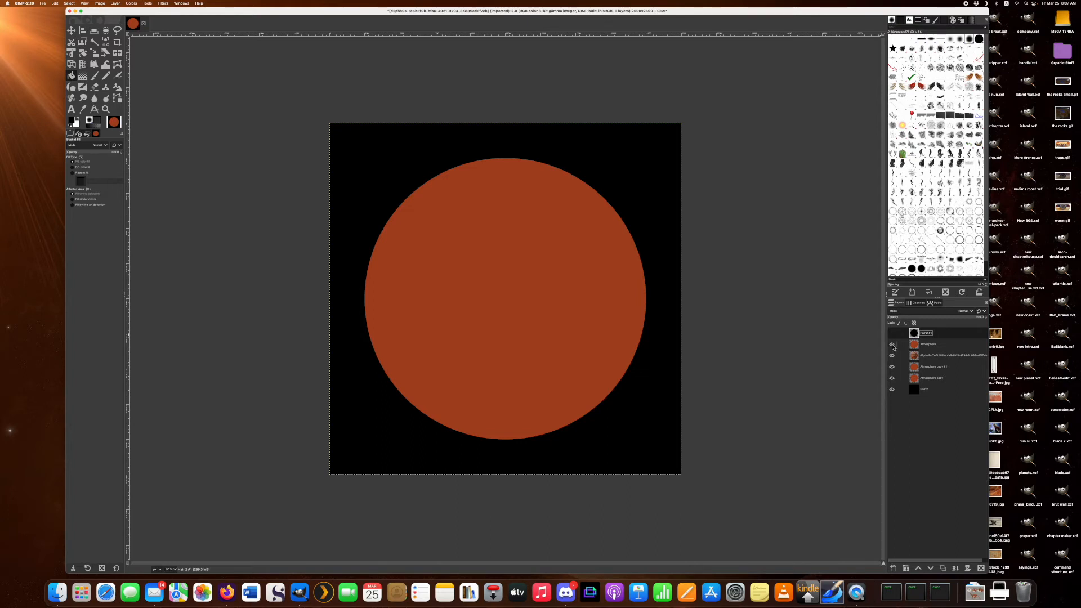
pyautogui.click(892, 346)
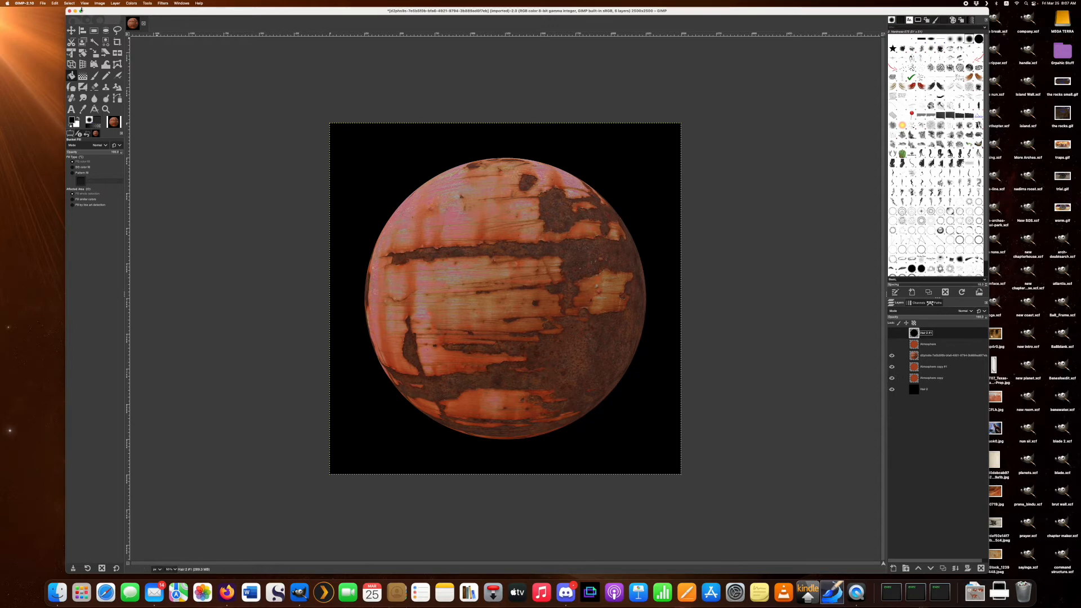
# Clear the selection and apply a Gaussian Blur of size 30 to the Atmosphere copy layer directly above the black background.
pyautogui.click(71, 3)
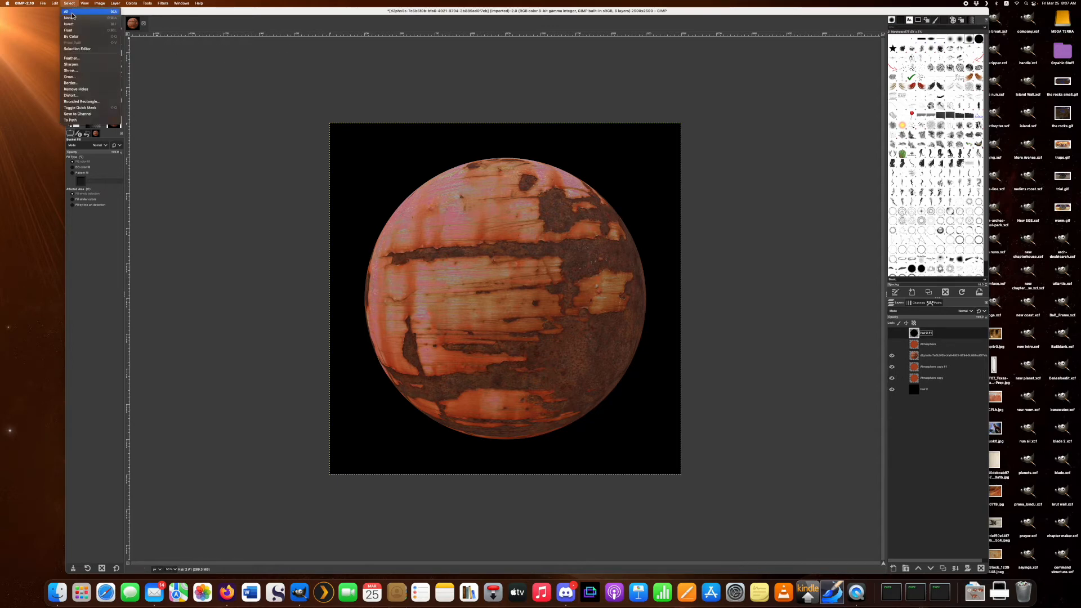
pyautogui.click(71, 18)
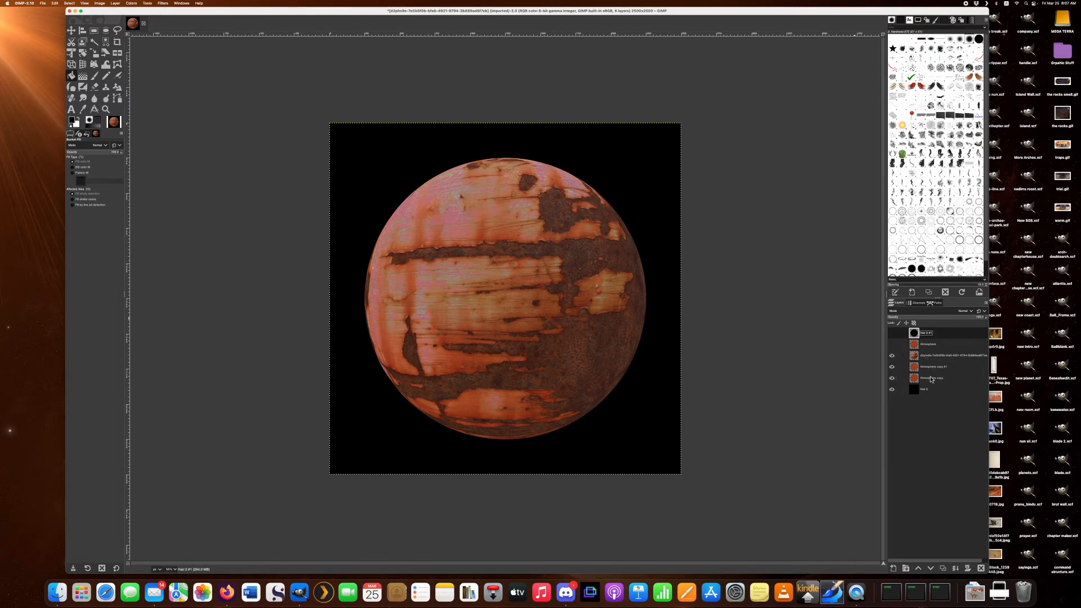
pyautogui.click(931, 379)
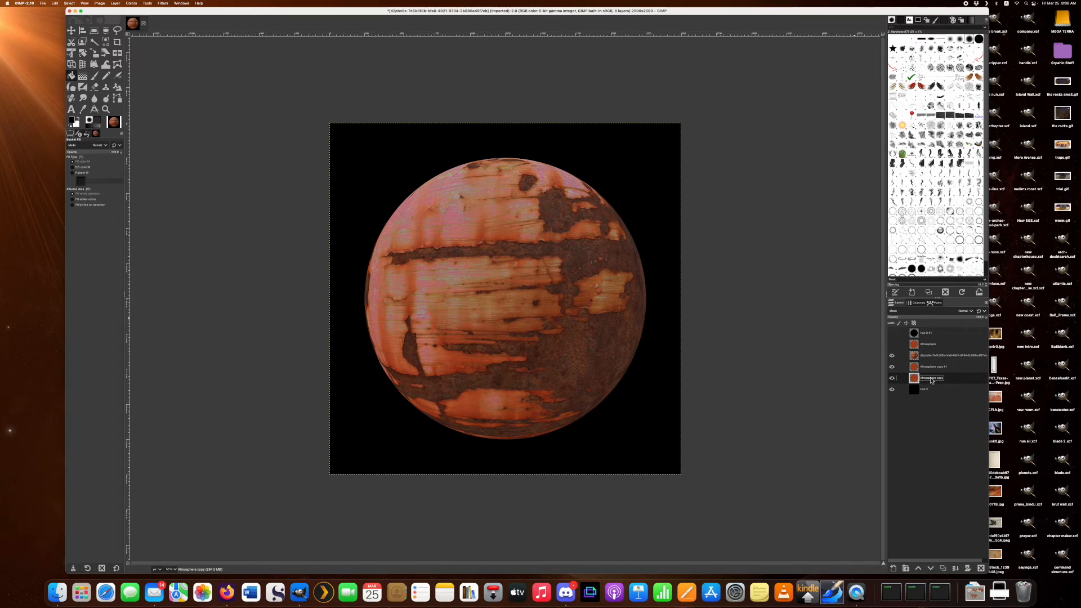
pyautogui.click(162, 3)
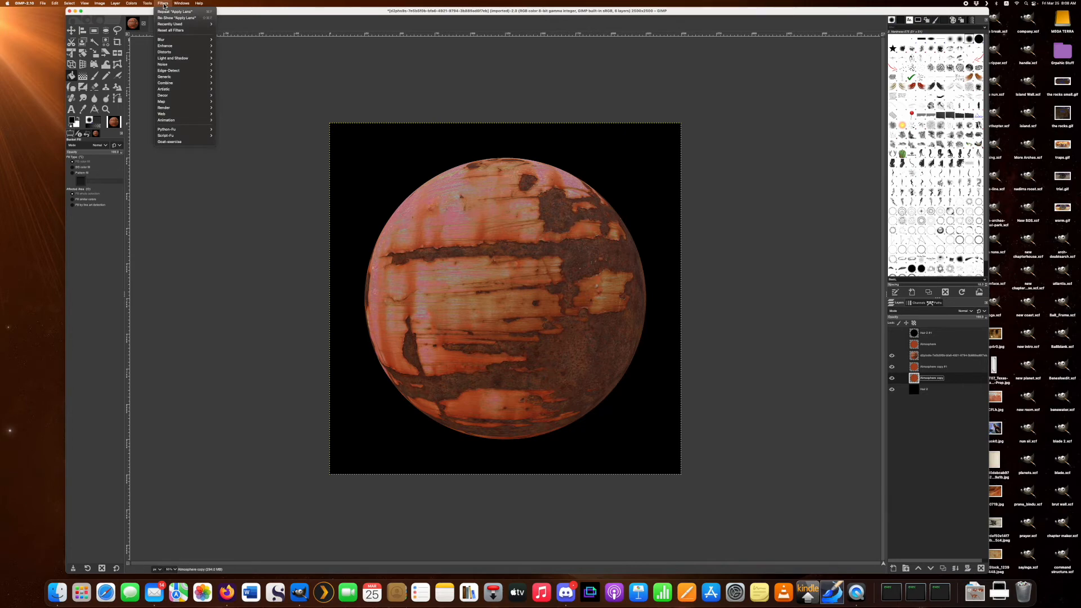
pyautogui.moveTo(175, 44)
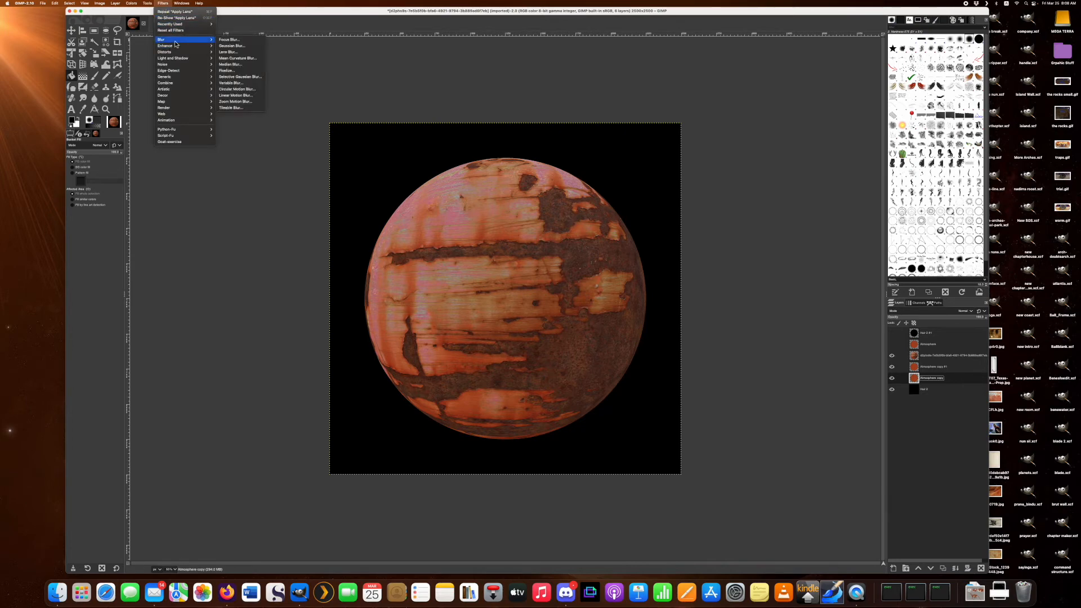
pyautogui.click(227, 47)
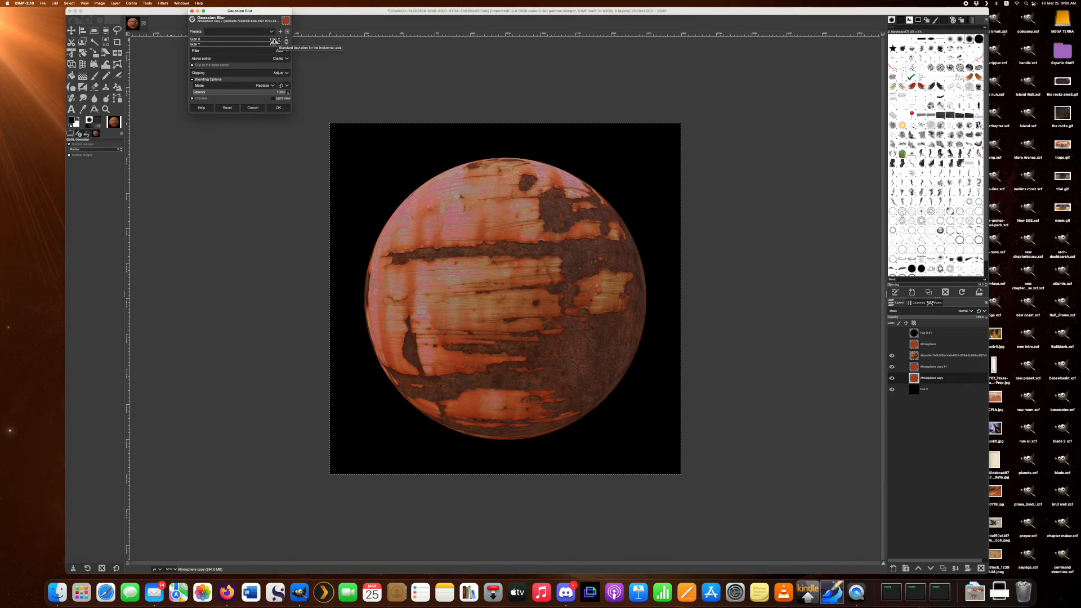
pyautogui.click(274, 39)
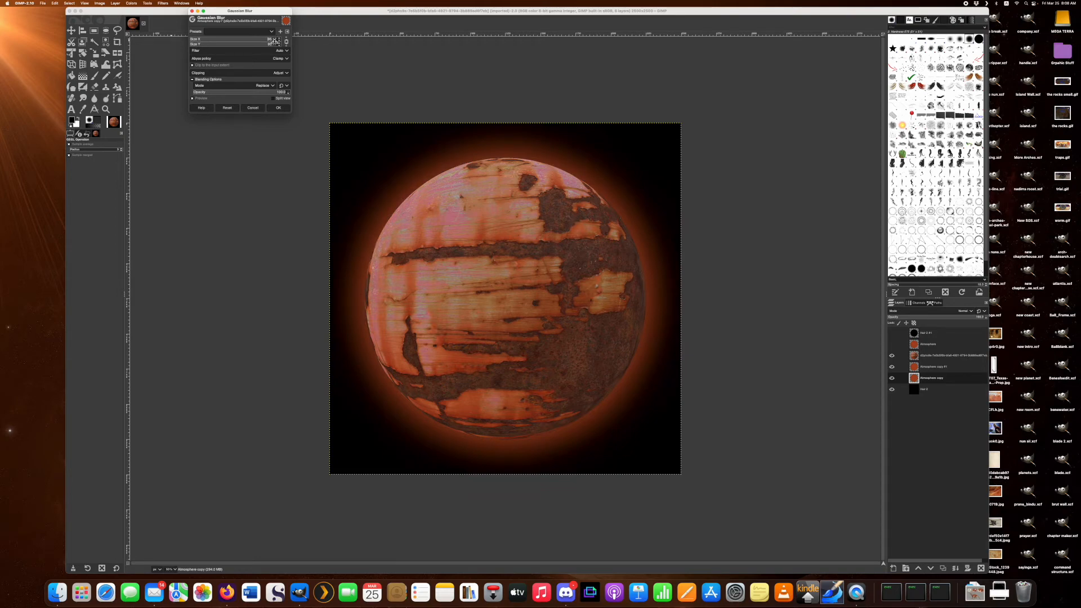
pyautogui.doubleClick(274, 39)
pyautogui.write('30')
pyautogui.press('Tab')
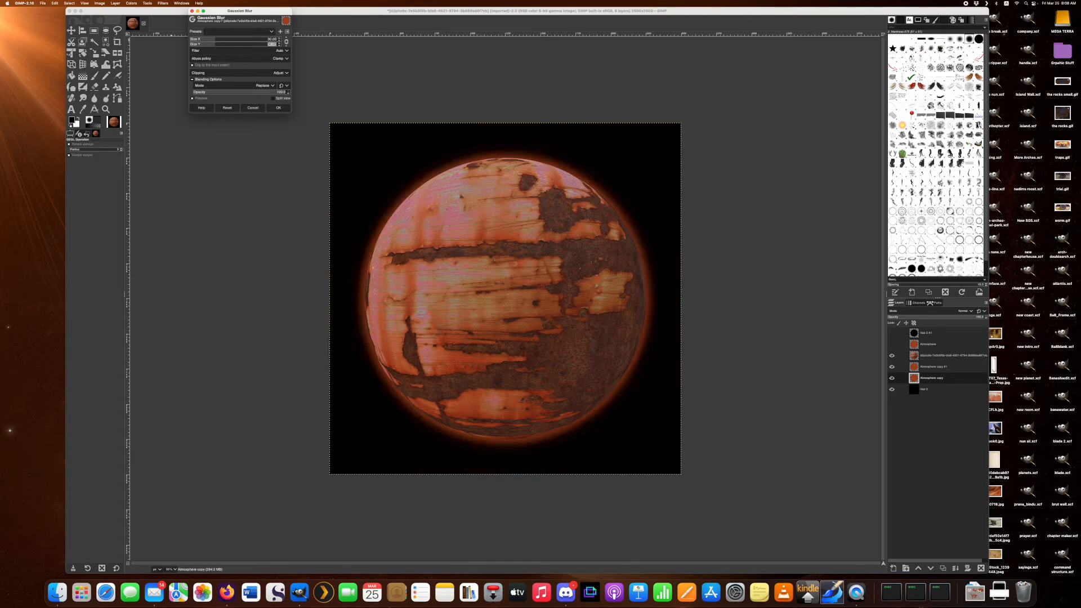
pyautogui.click(280, 109)
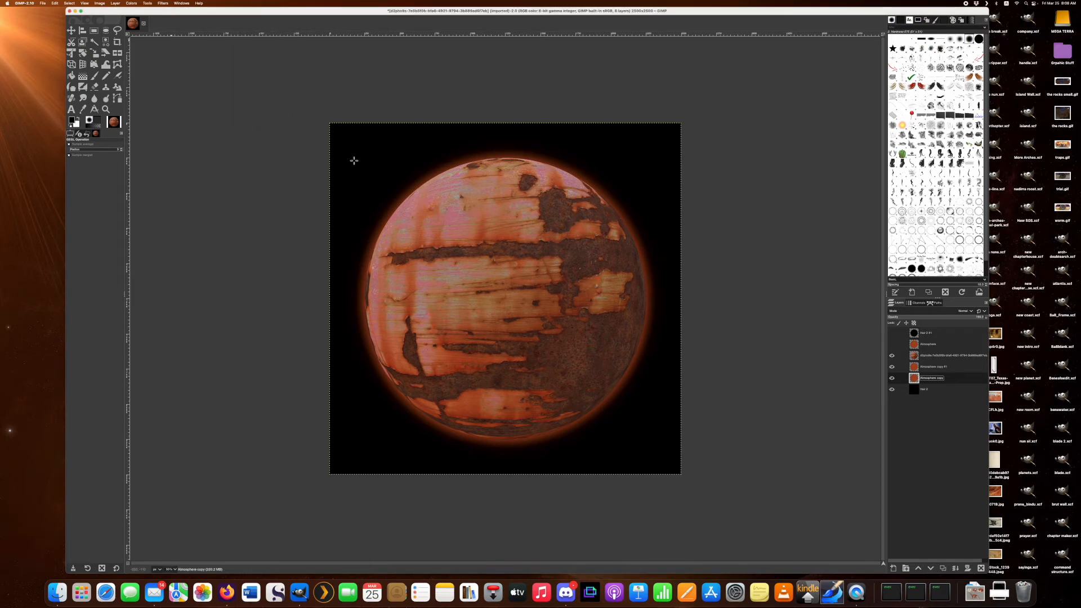
# Apply a Gaussian Blur of size 10 to the Atmosphere copy #1 layer directly below the planet.
pyautogui.click(935, 369)
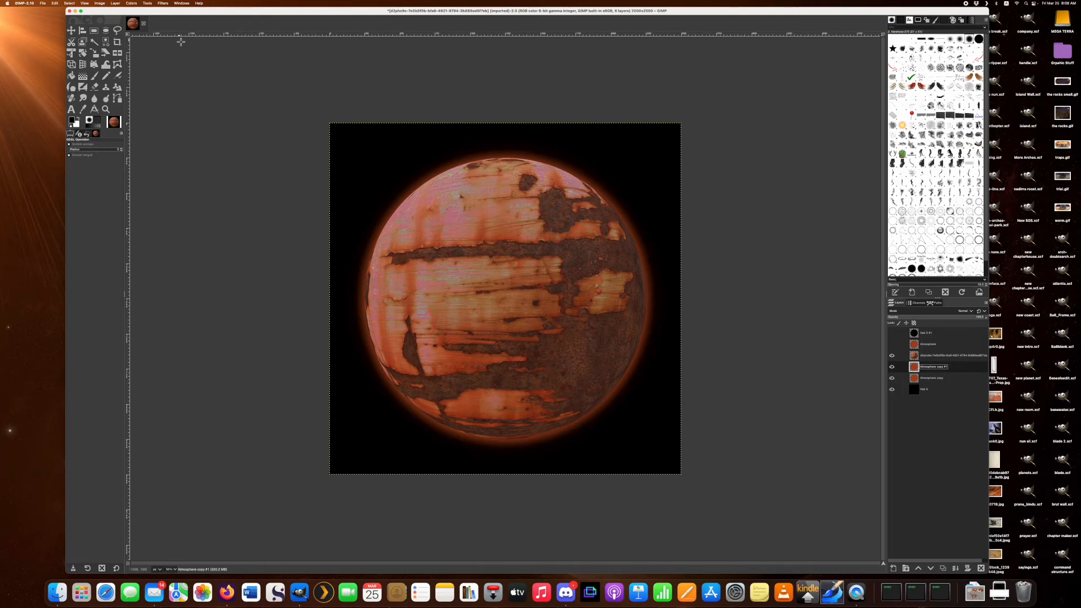
pyautogui.click(163, 3)
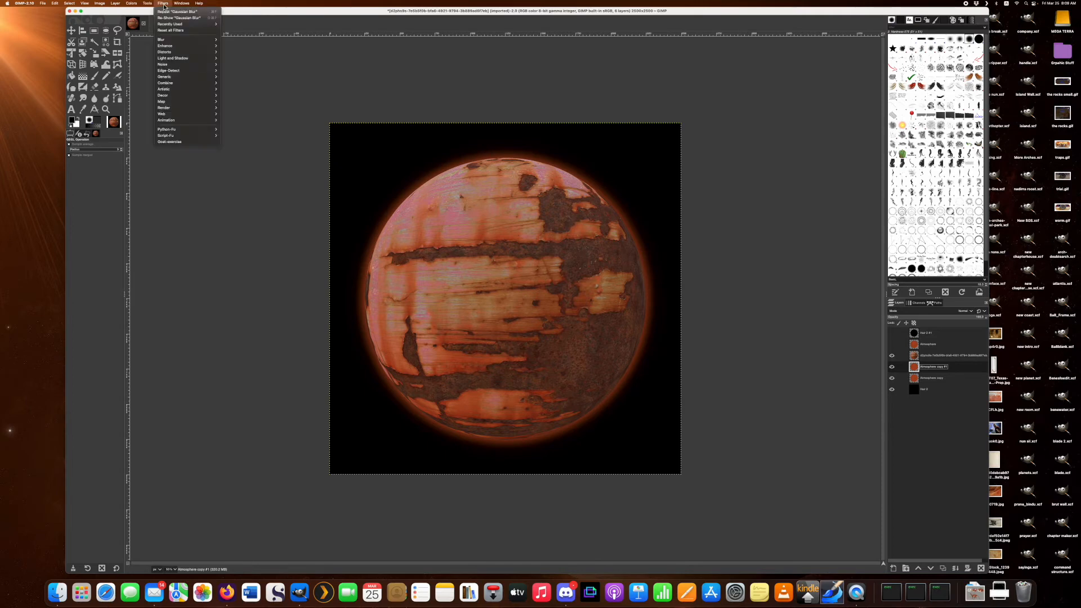
pyautogui.moveTo(169, 40)
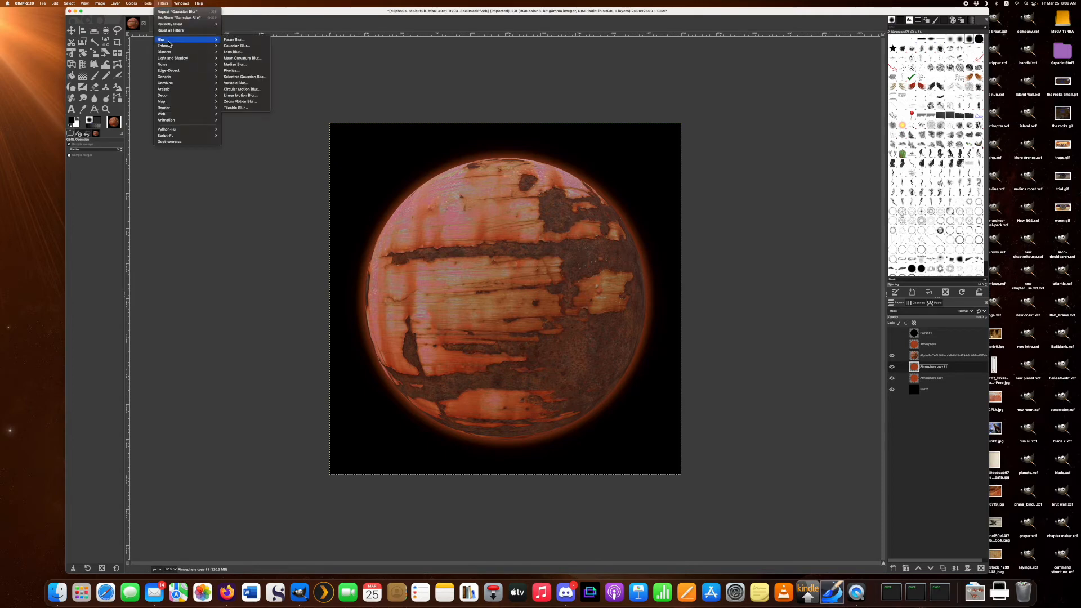
pyautogui.click(234, 45)
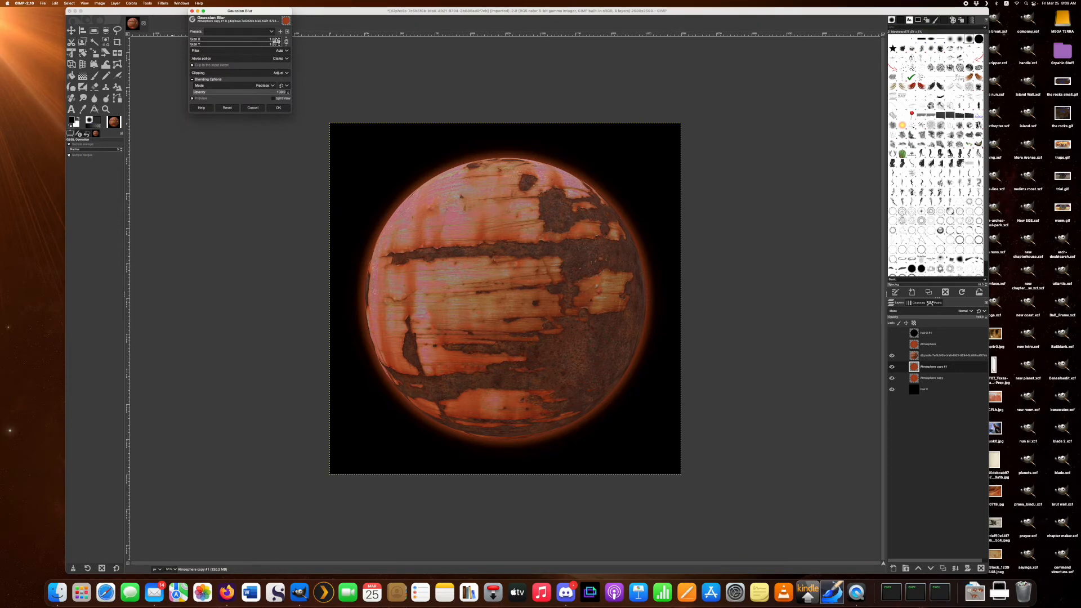
pyautogui.click(276, 40)
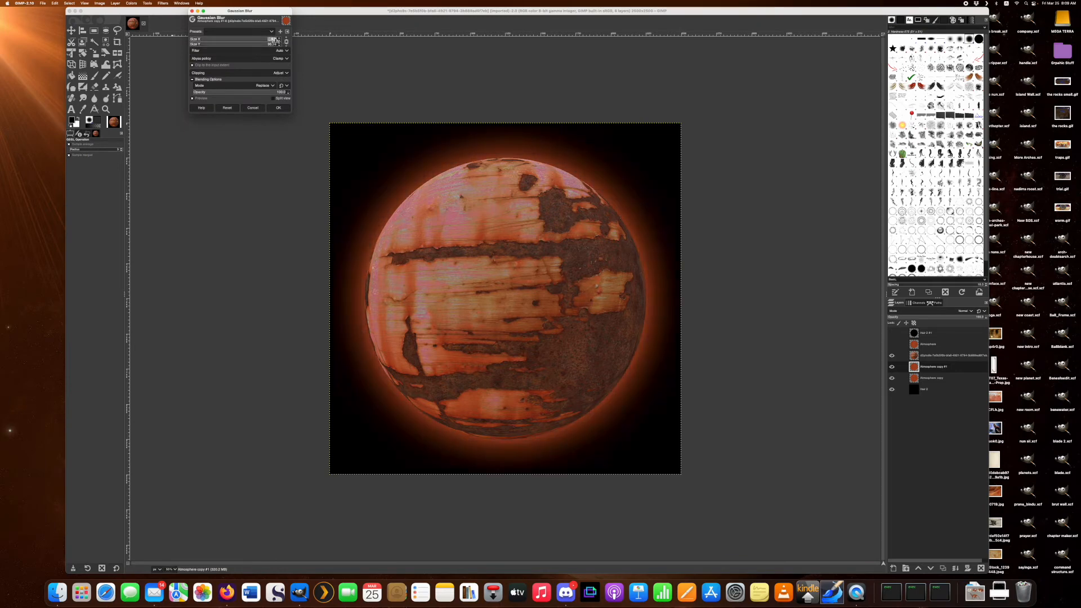
pyautogui.write('10')
pyautogui.press('Tab')
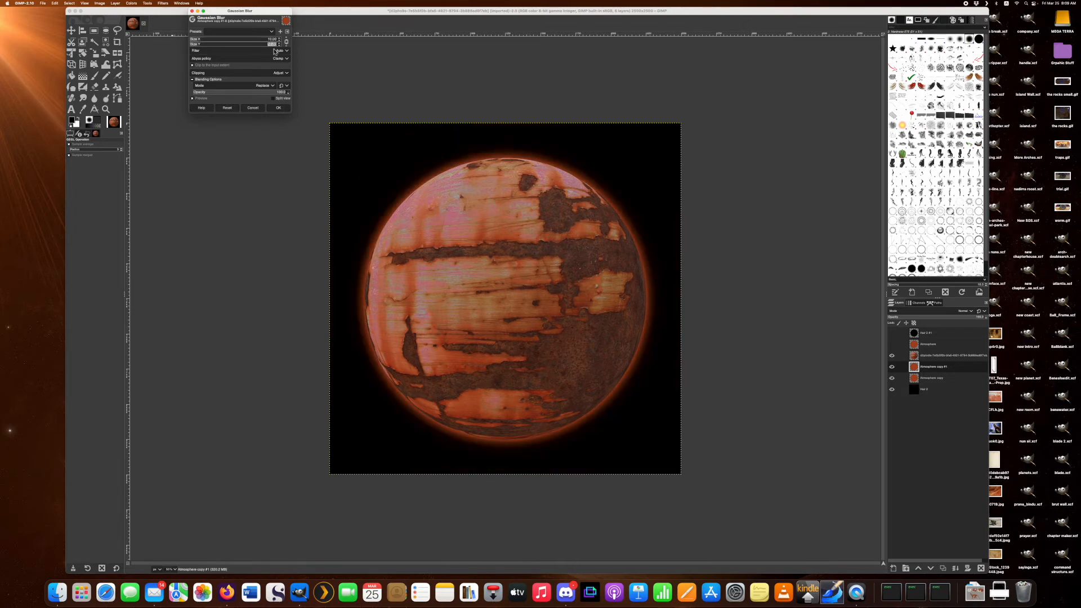
pyautogui.click(285, 110)
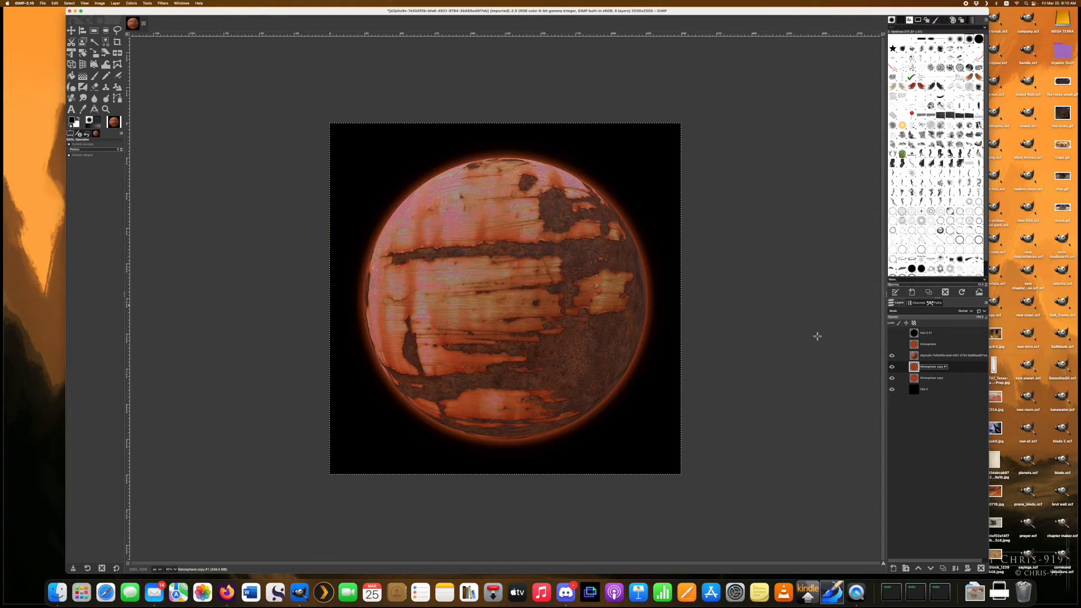
# Show the original Atmosphere layer, make it active, and use Fuzzy Select on its orange circle.
pyautogui.click(894, 345)
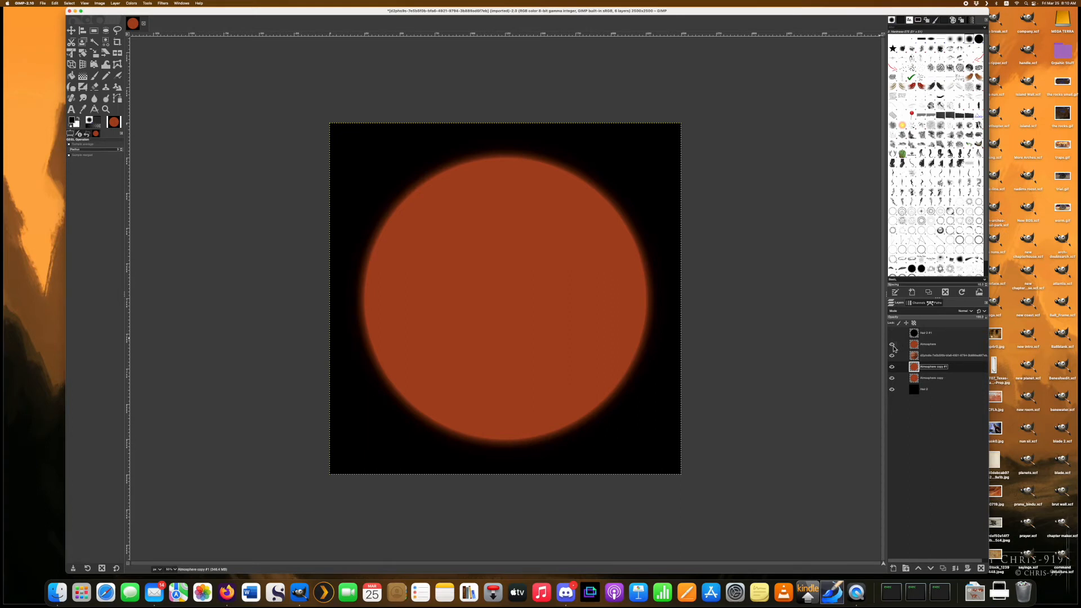
pyautogui.click(932, 345)
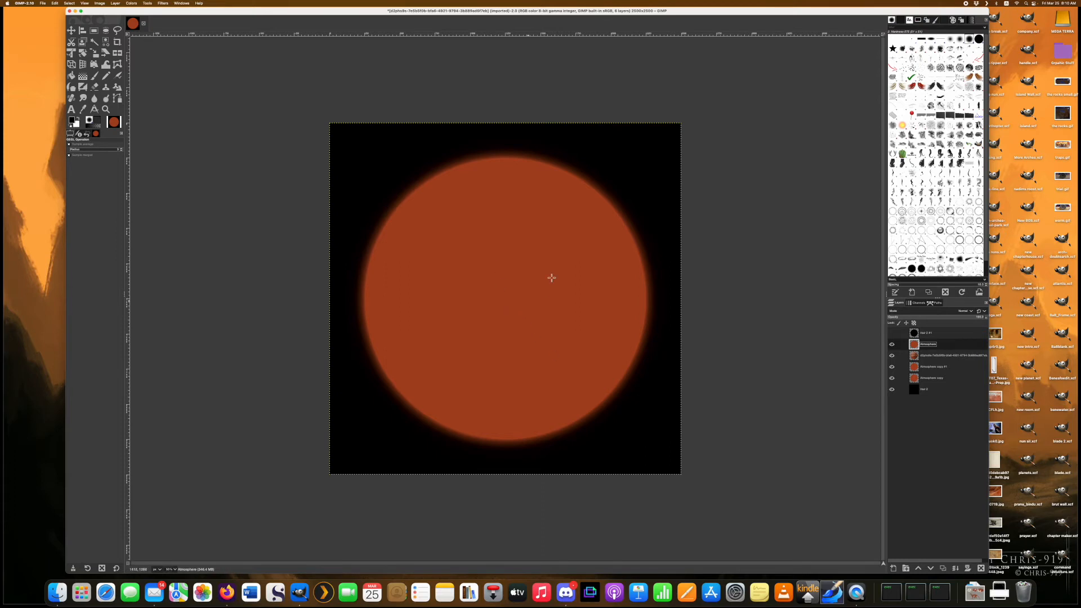
pyautogui.click(95, 43)
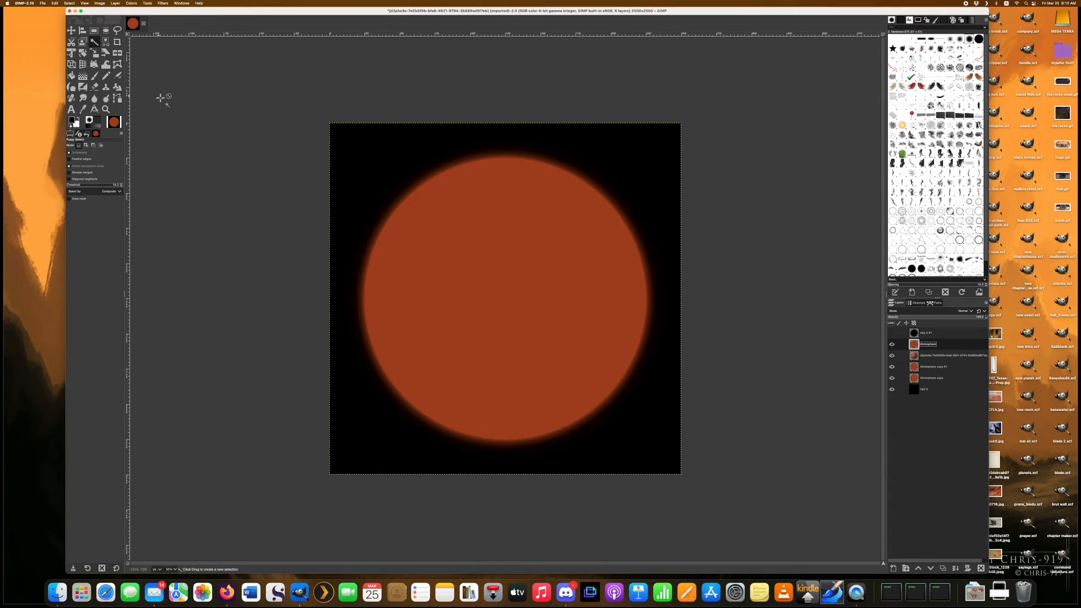
pyautogui.click(495, 261)
pyautogui.moveTo(495, 261); pyautogui.dragTo(495, 262)
# Use Invert on the selection and shrink the circular selection on the Atmosphere layer so that it sits inside the orange edge.
pyautogui.click(72, 4)
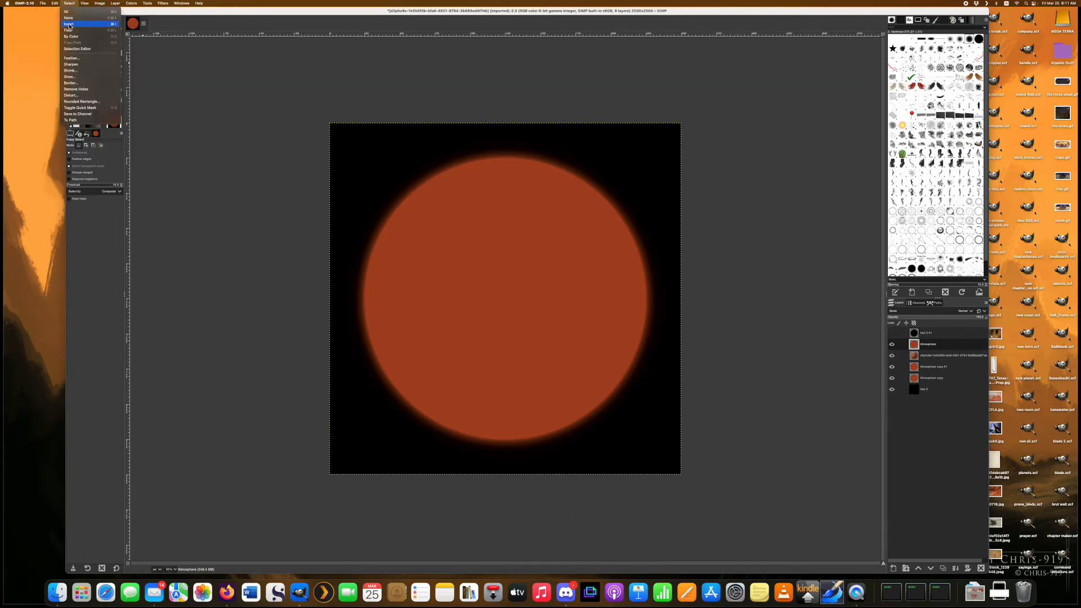
pyautogui.click(69, 24)
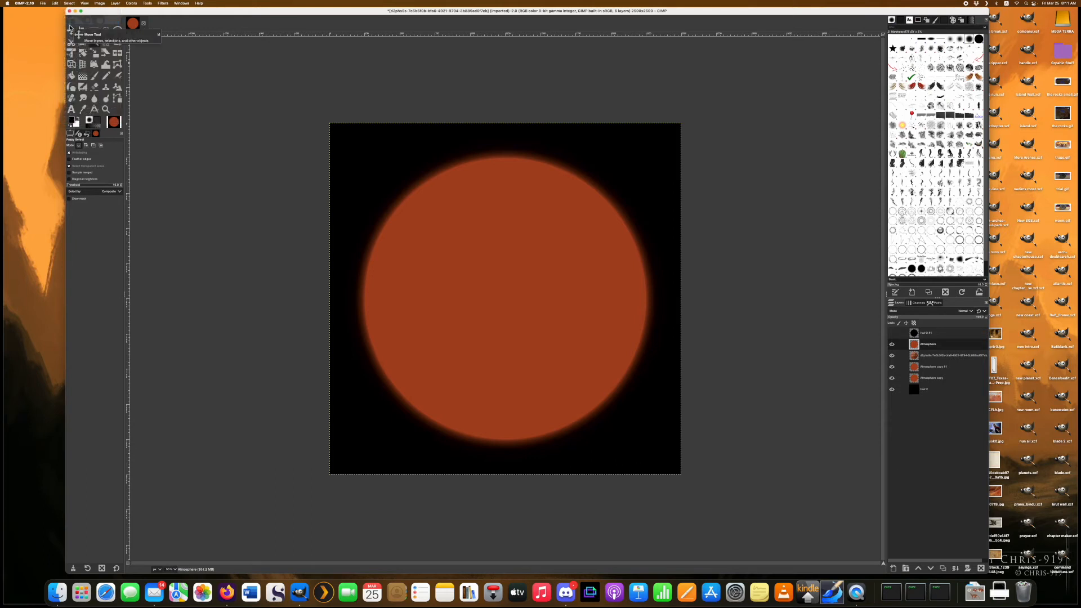
pyautogui.click(69, 4)
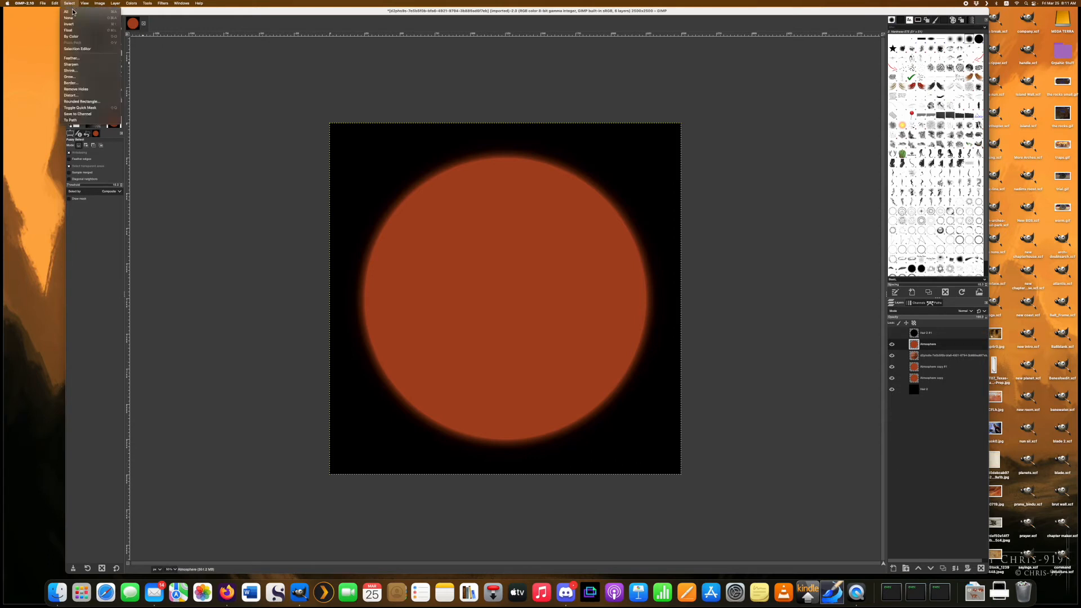
pyautogui.click(72, 25)
pyautogui.click(70, 70)
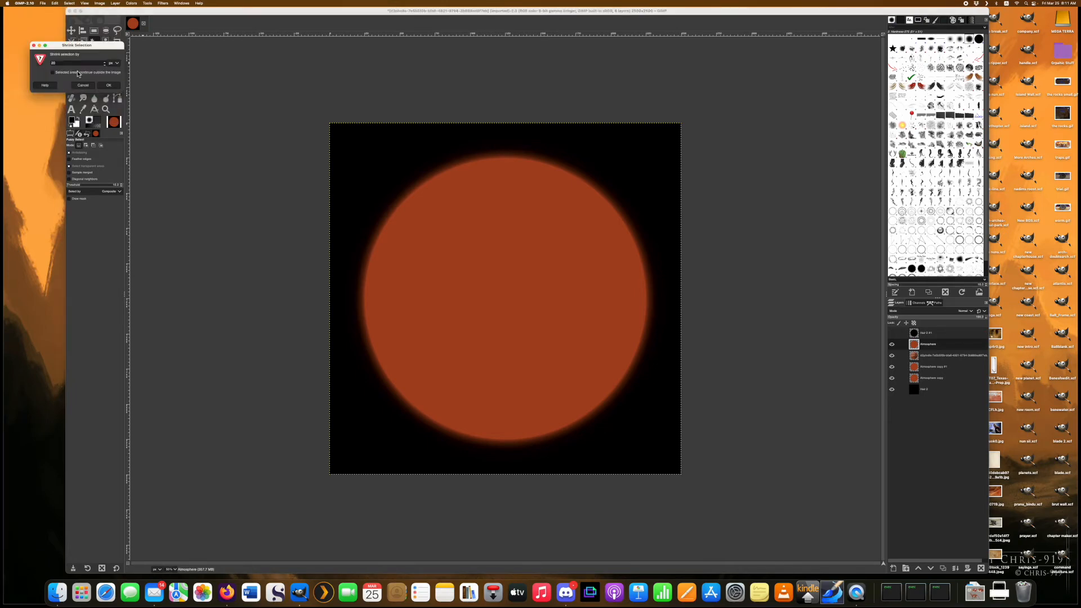
pyautogui.doubleClick(61, 64)
pyautogui.click(68, 64)
pyautogui.write('2')
pyautogui.click(109, 86)
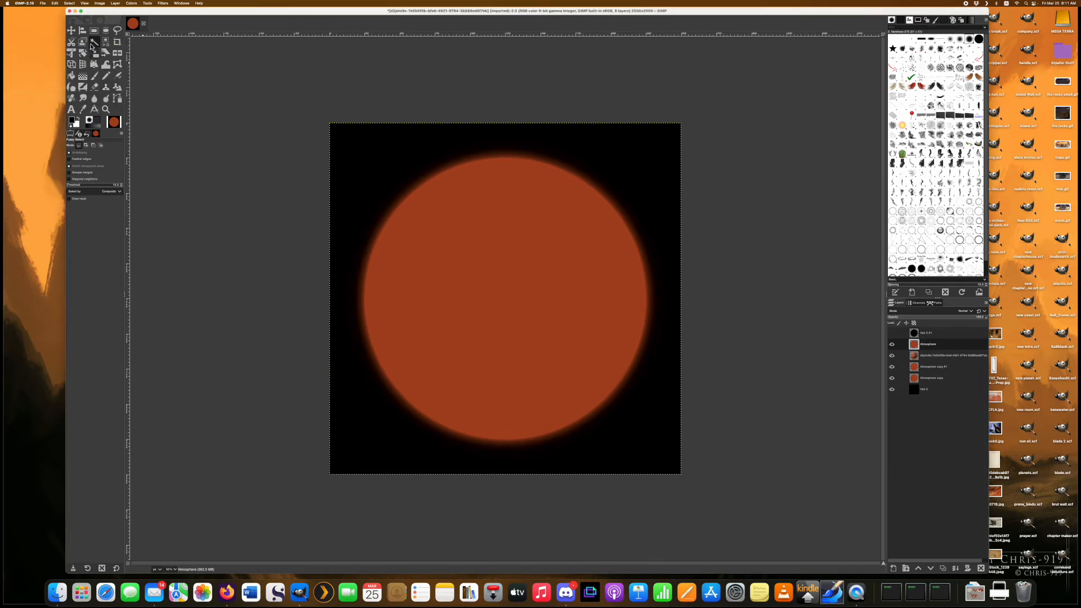
# Cut the selected inner disc out of the Atmosphere layer, and toggle the planet and Atmosphere copies' visibility to inspect the orange ring.
pyautogui.click(55, 4)
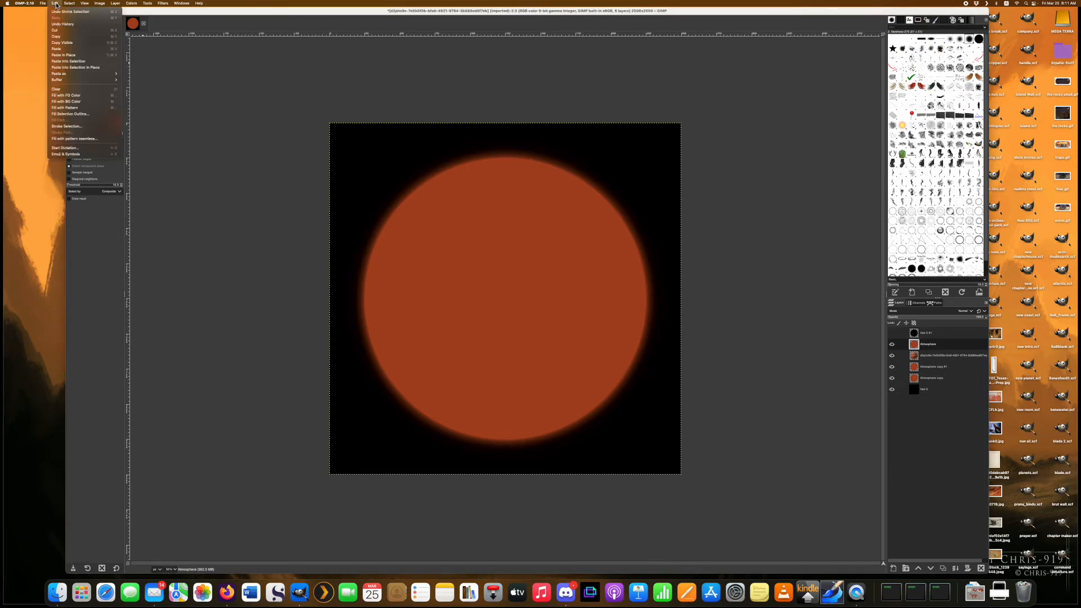
pyautogui.click(65, 31)
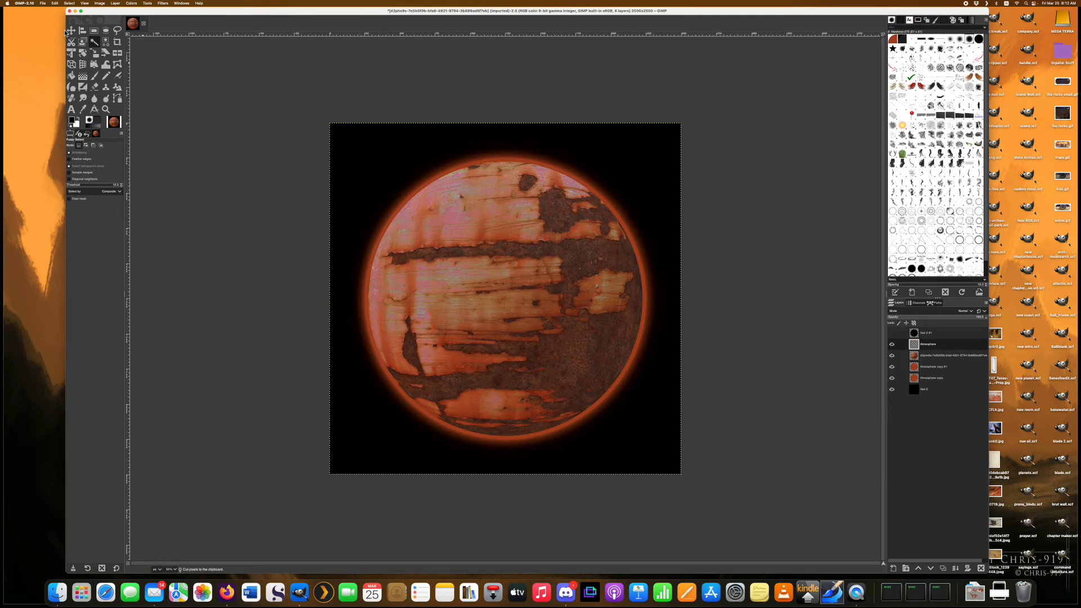
pyautogui.click(892, 356)
pyautogui.click(892, 378)
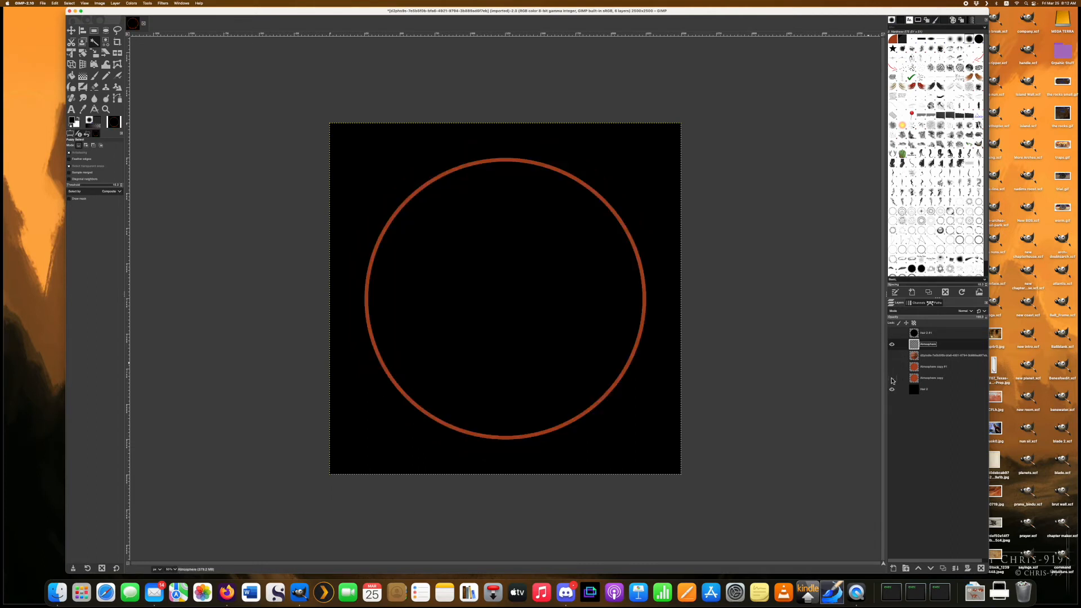
pyautogui.click(892, 378)
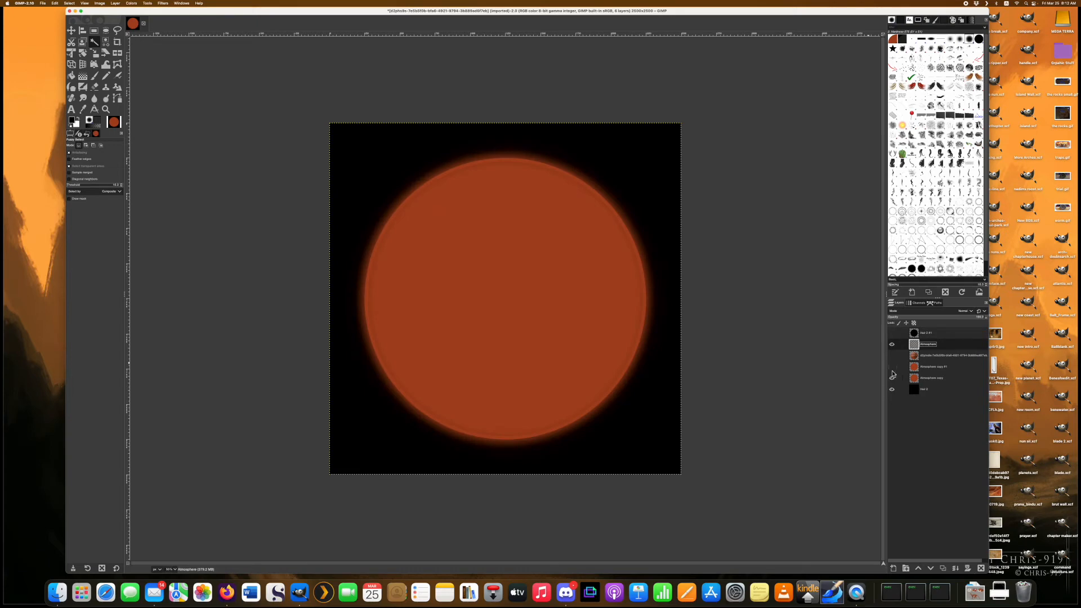
pyautogui.click(892, 367)
pyautogui.click(892, 356)
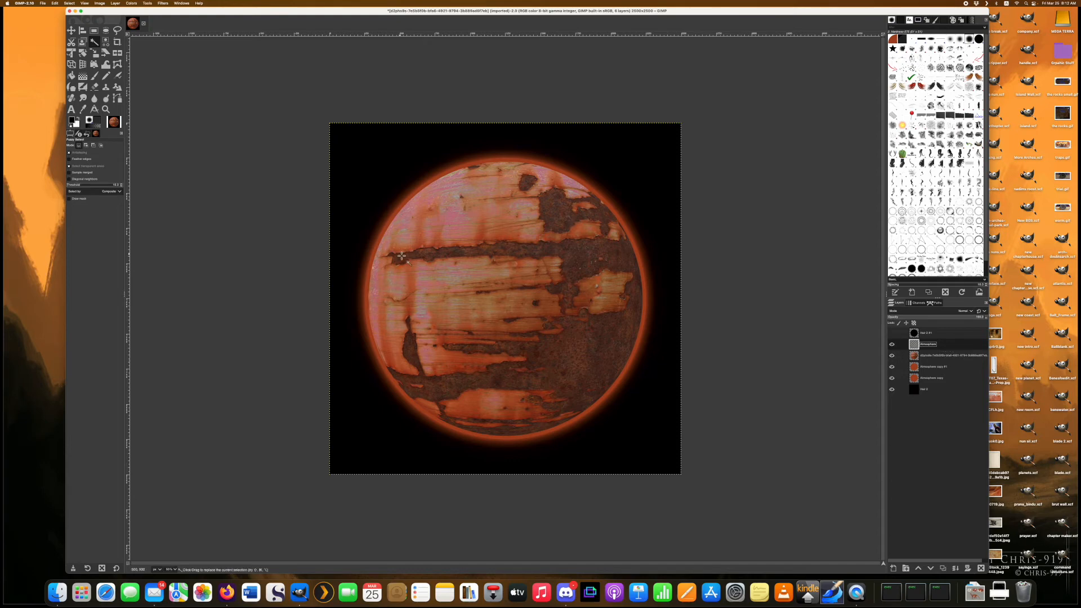
# Clear the selection and apply a Gaussian Blur of size 15 to the ring on the Atmosphere layer.
pyautogui.click(71, 4)
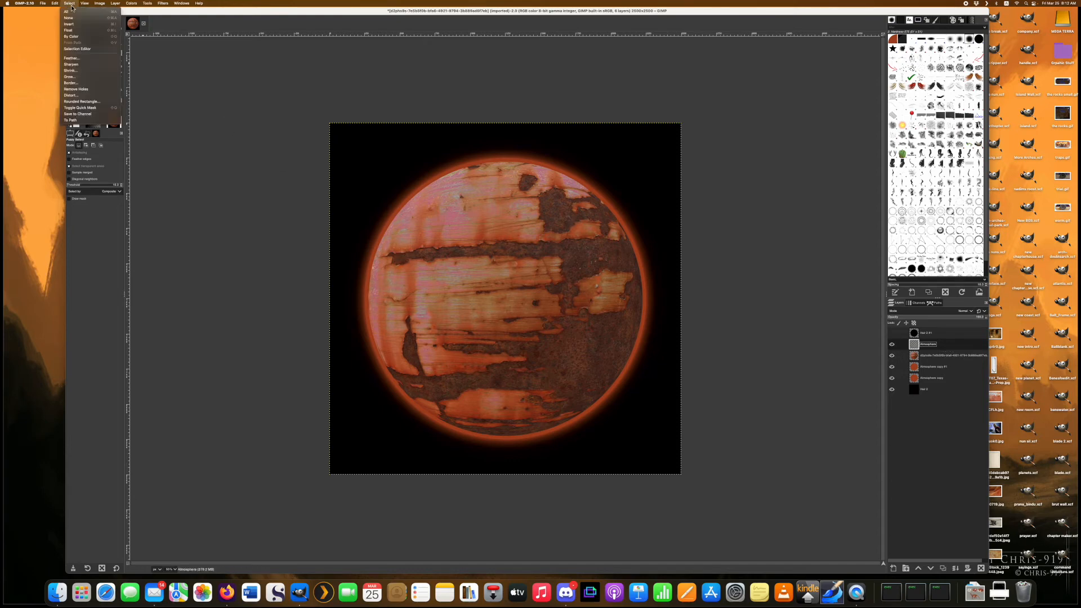
pyautogui.click(75, 18)
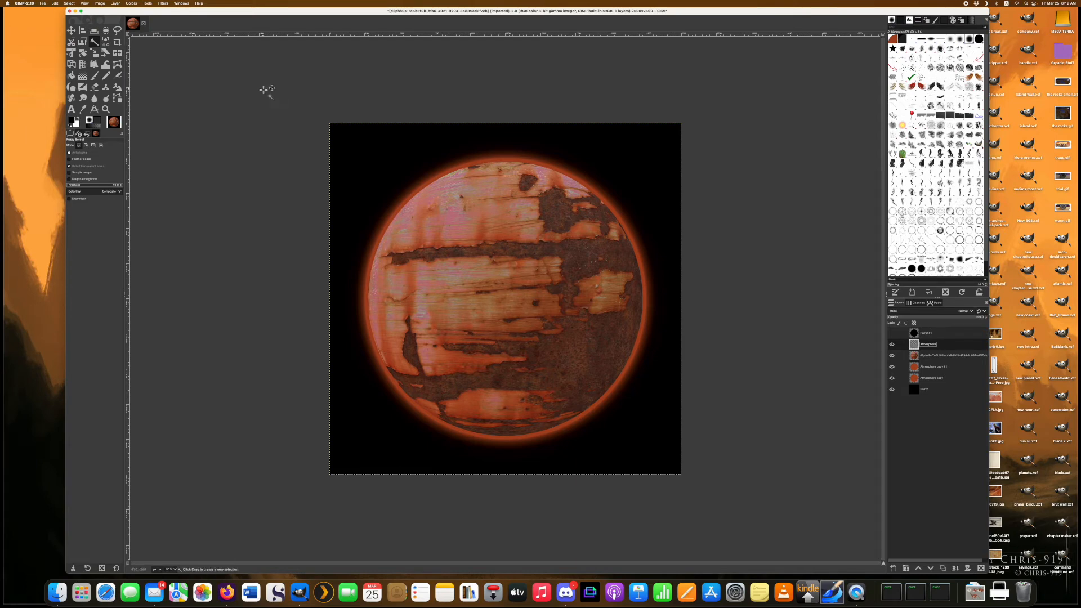
pyautogui.click(162, 4)
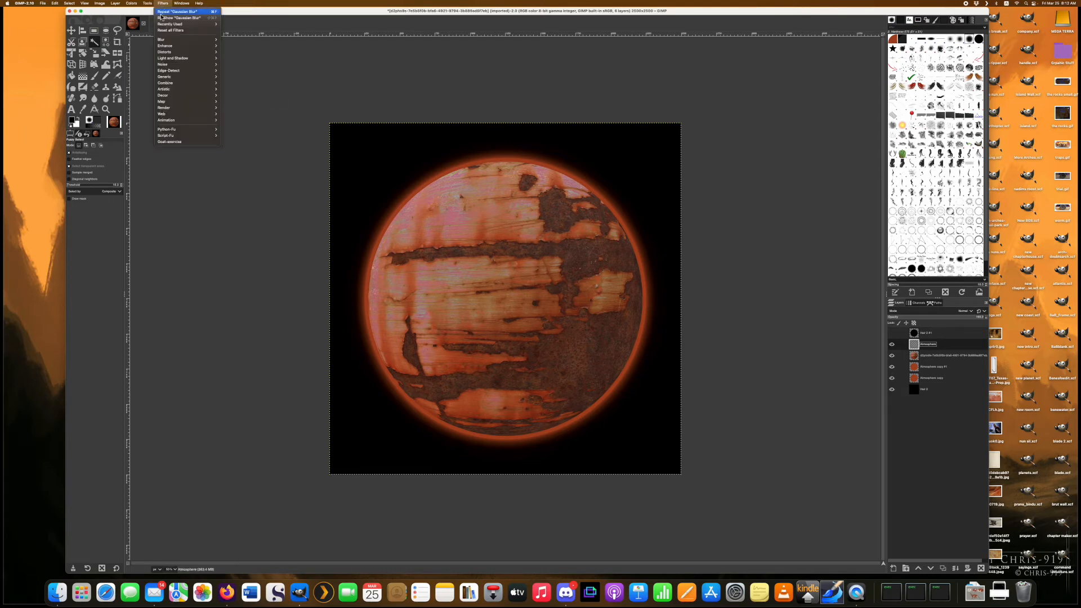
pyautogui.moveTo(167, 41)
pyautogui.click(235, 45)
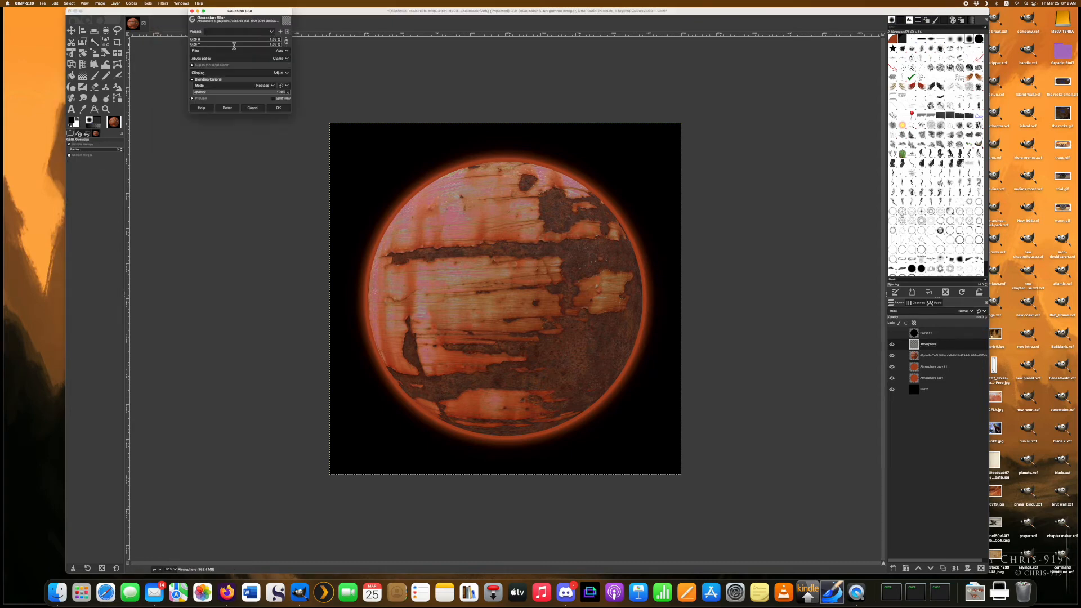
pyautogui.click(273, 39)
pyautogui.write('15')
pyautogui.press('Tab')
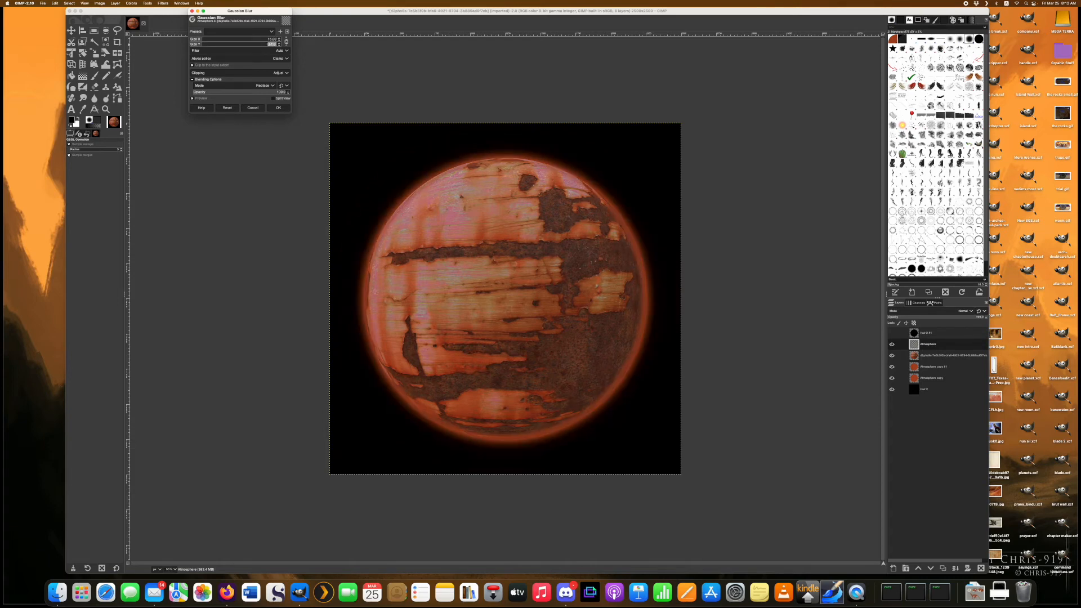
pyautogui.click(285, 108)
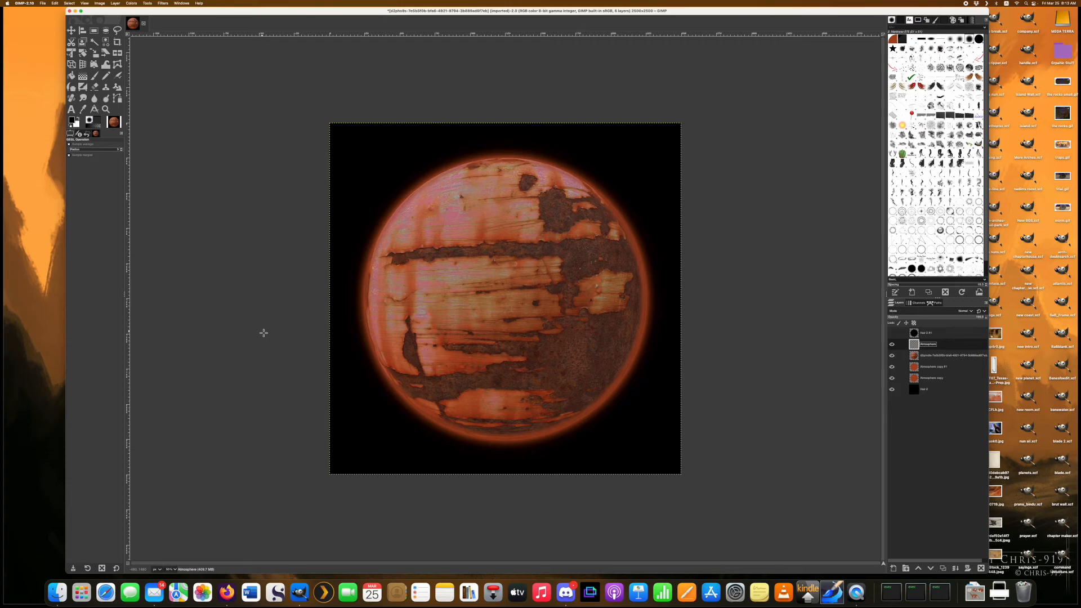
# Toggle the black background layer's visibility to inspect the atmosphere glow, and show the hidden black circle layer above the planet.
pyautogui.click(892, 390)
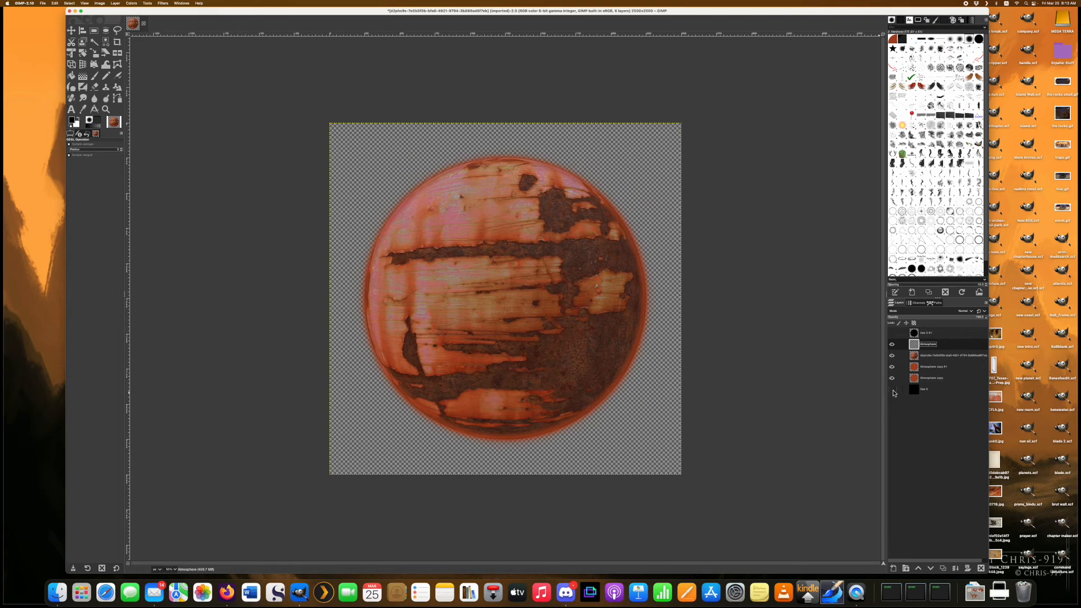
pyautogui.click(892, 390)
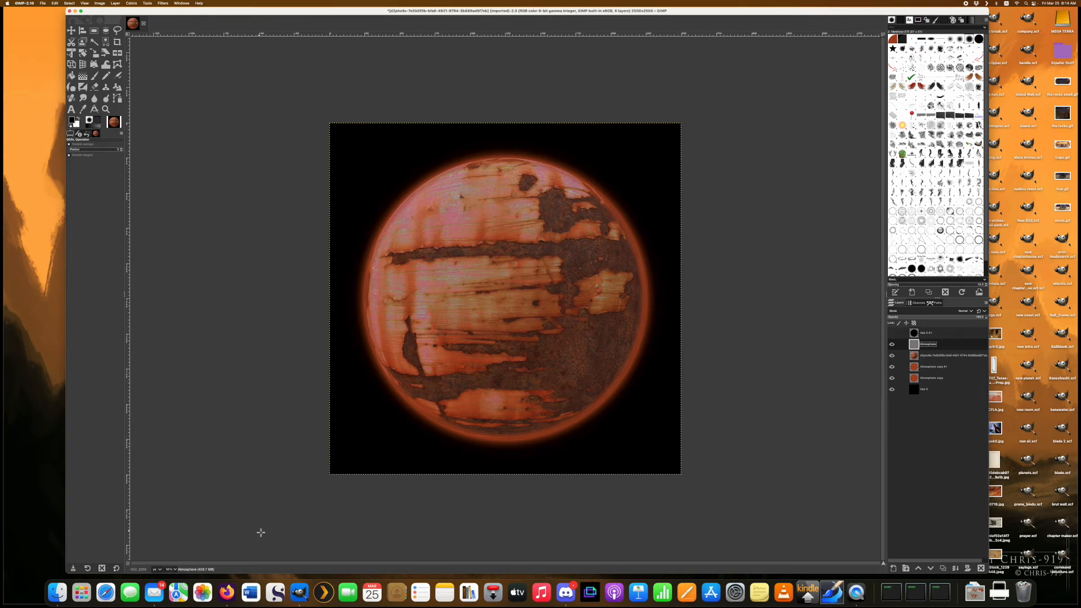
pyautogui.click(177, 570)
pyautogui.click(172, 557)
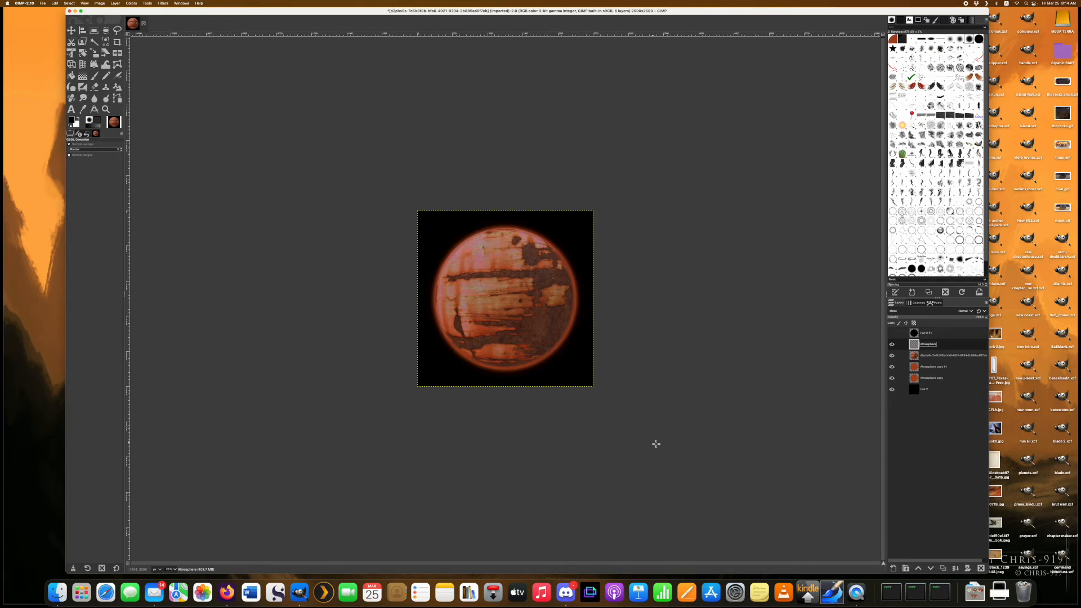
pyautogui.click(893, 334)
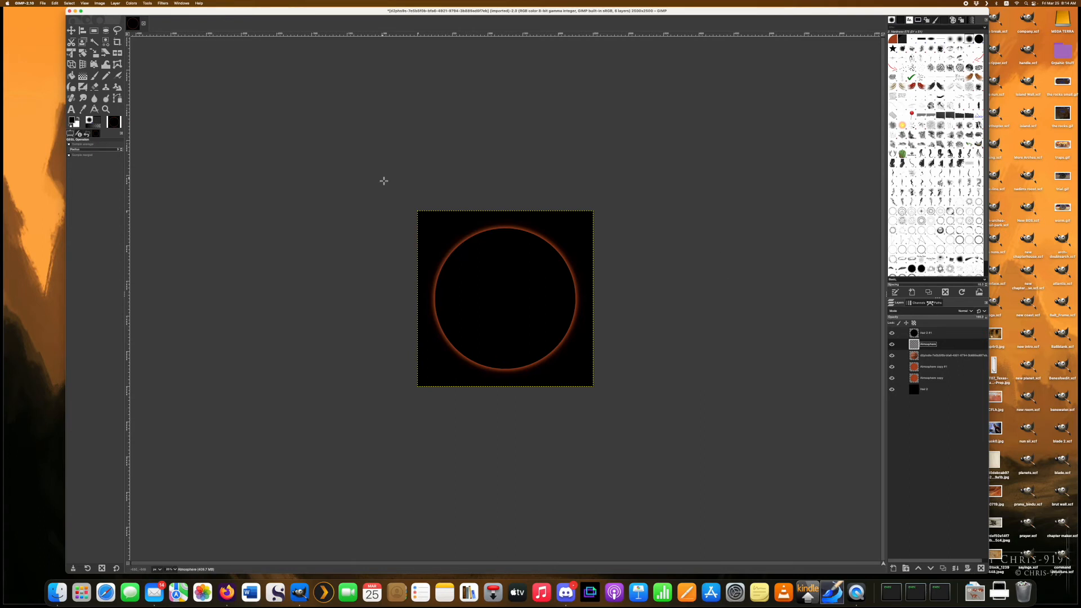
# Set up the Paintbrush with a soft round brush at size 3000 and make white the foreground color.
pyautogui.click(95, 80)
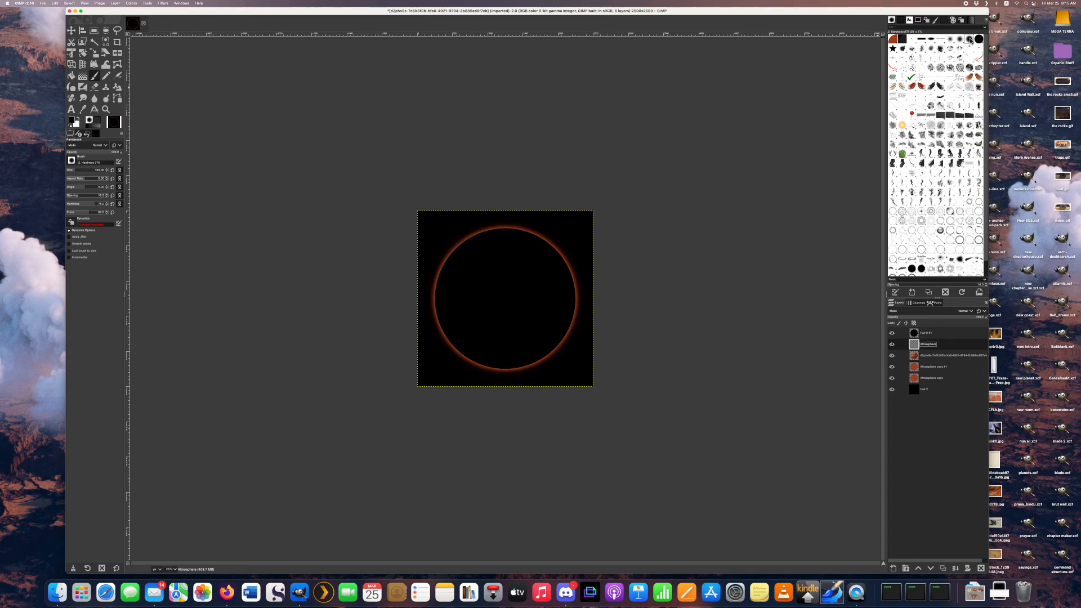
pyautogui.click(970, 43)
pyautogui.click(100, 171)
pyautogui.write('300')
pyautogui.click(79, 120)
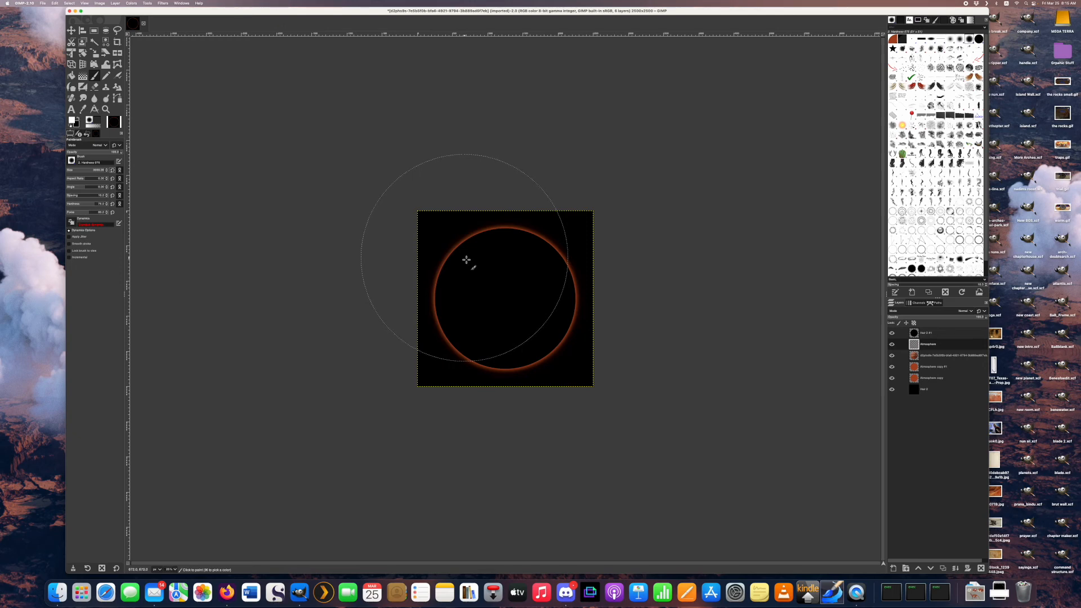
# Add a transparent layer above the black circle layer and paint one large soft white dab over the planet's upper-left side.
pyautogui.click(930, 335)
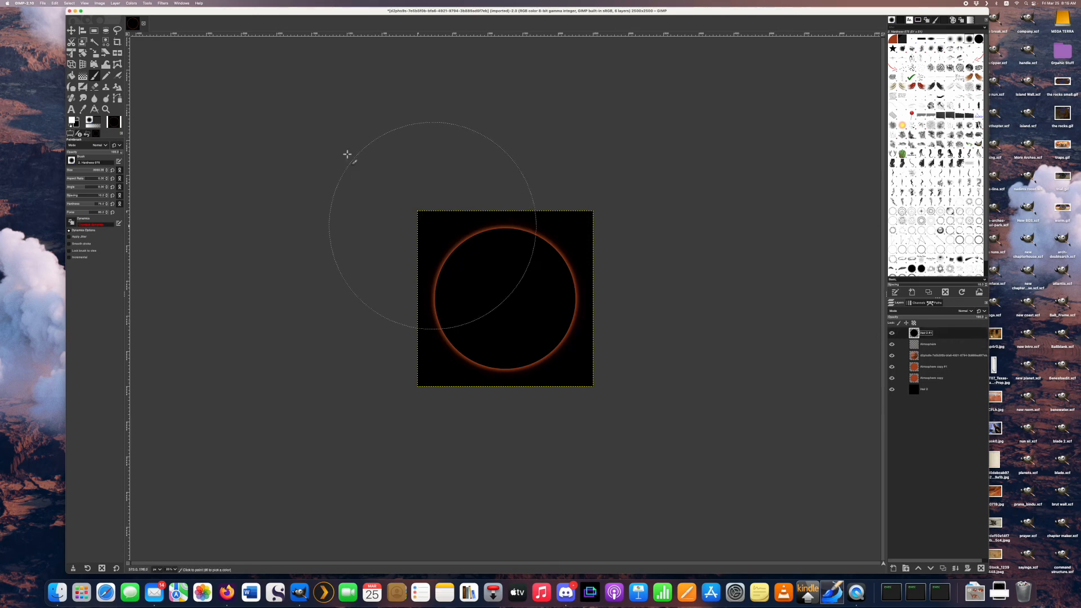
pyautogui.click(116, 4)
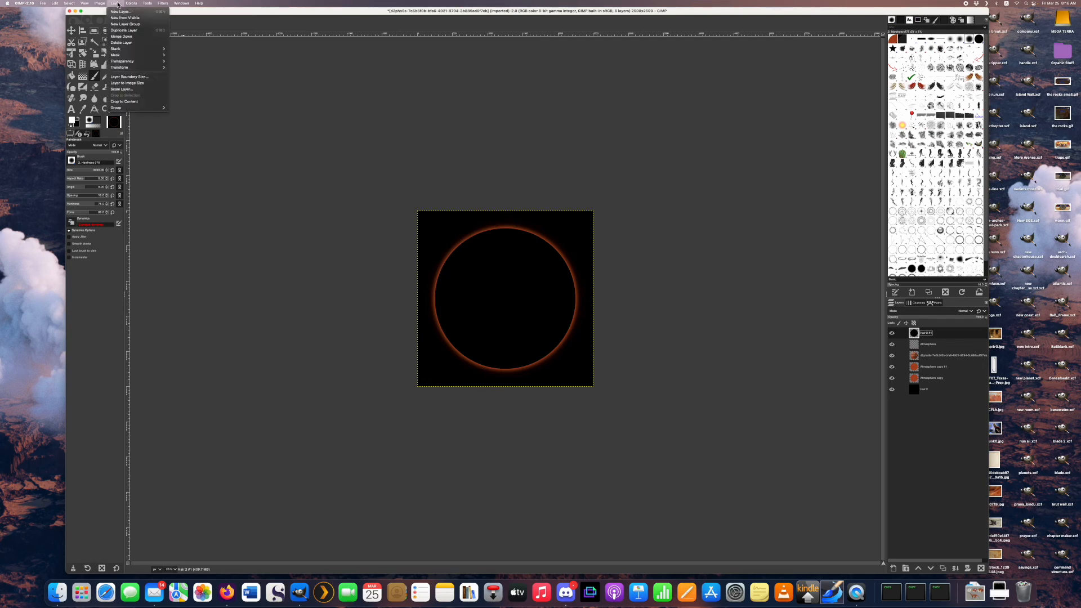
pyautogui.click(121, 11)
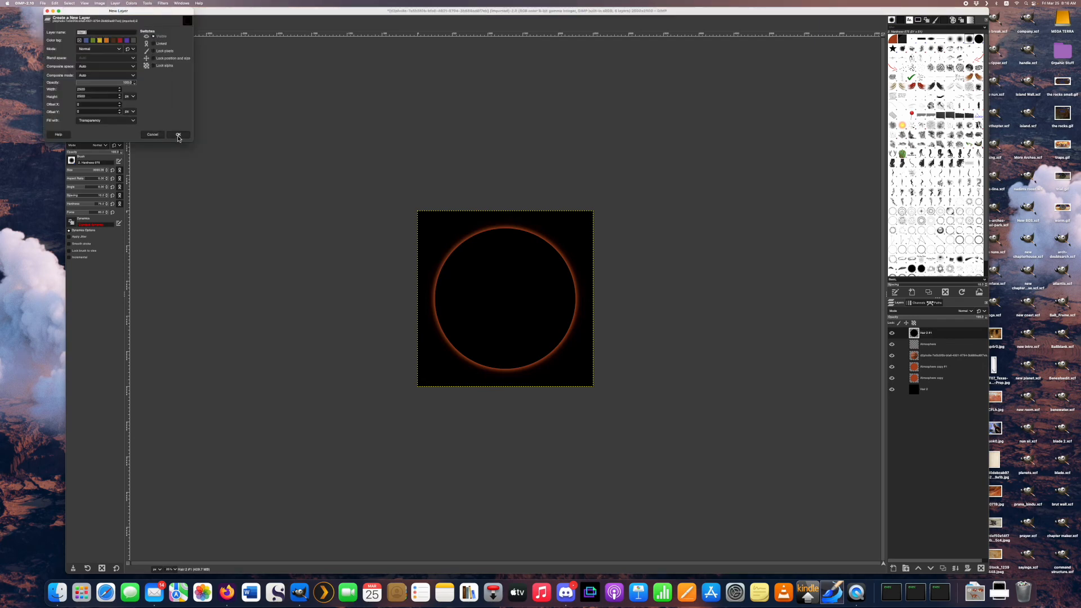
pyautogui.click(178, 135)
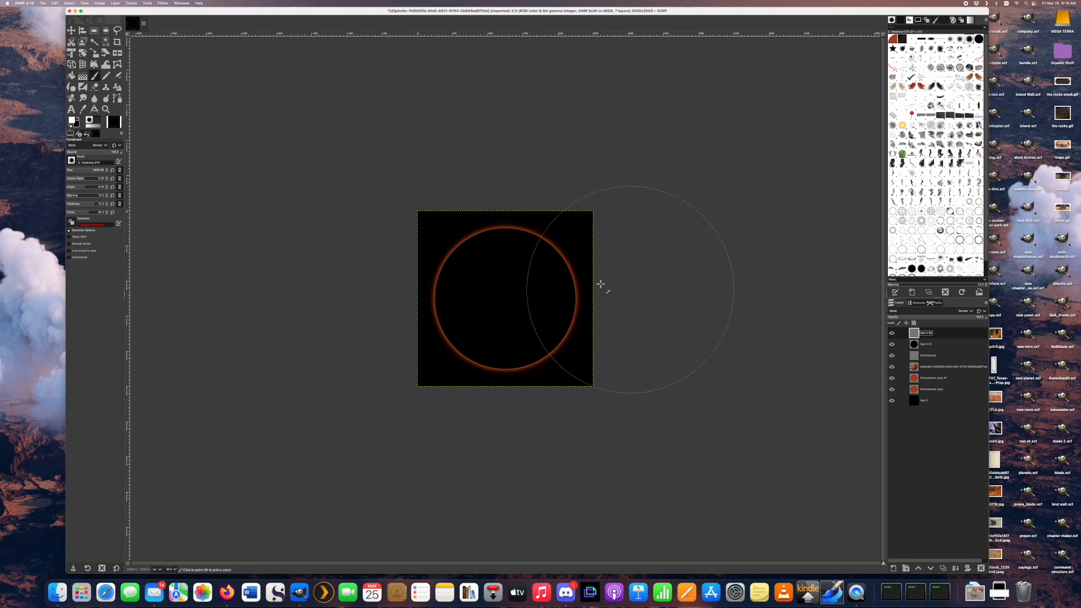
pyautogui.click(466, 259)
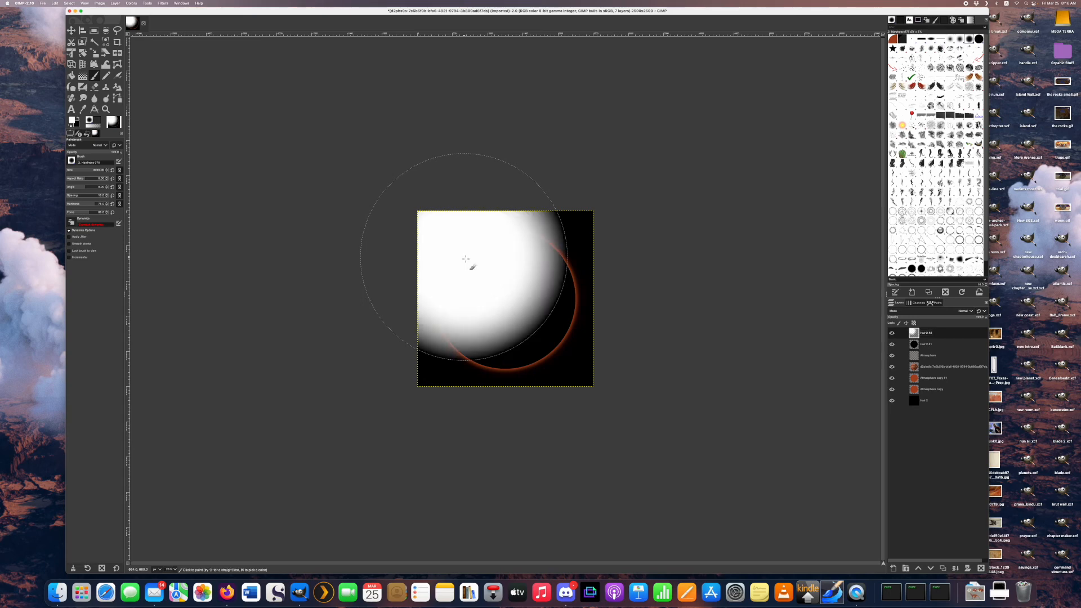
pyautogui.click(465, 259)
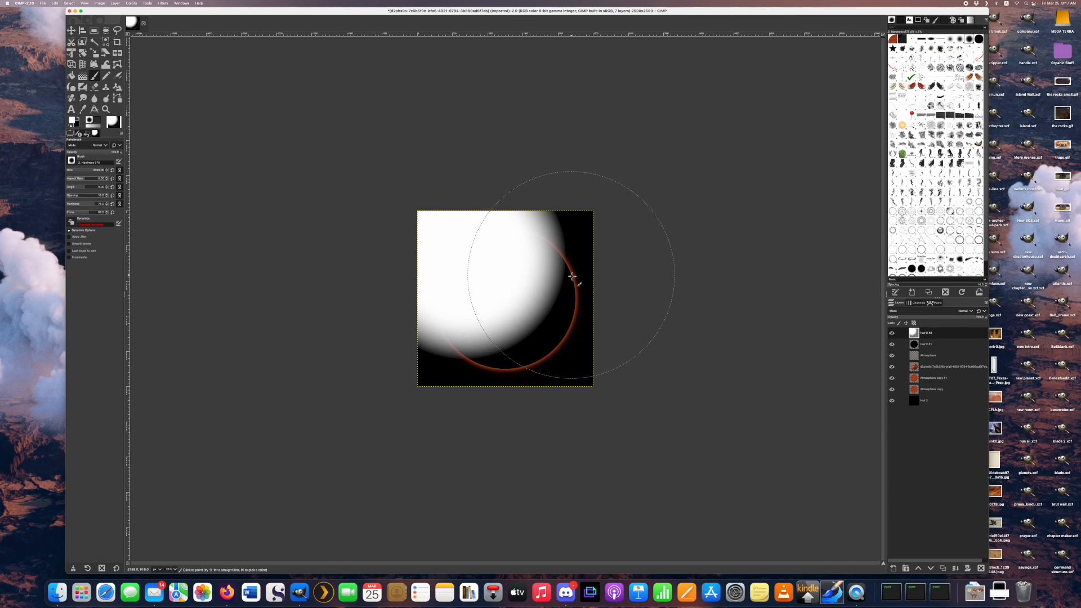
# Use Alpha to Selection on the white dab's layer to select its soft-edged shape.
pyautogui.doubleClick(927, 333)
pyautogui.click(115, 3)
pyautogui.moveTo(125, 62)
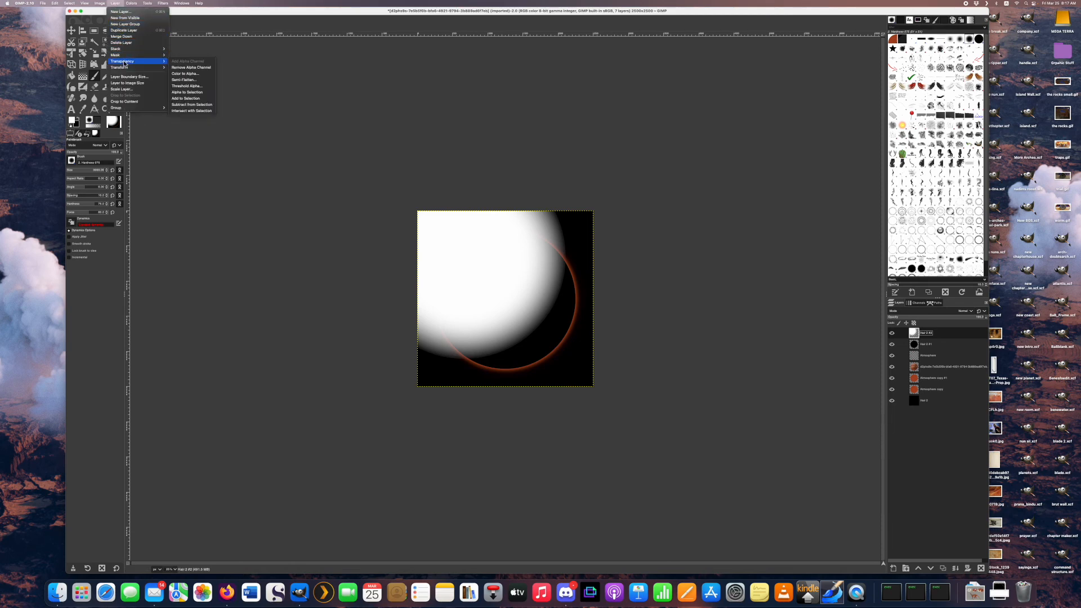
pyautogui.click(186, 92)
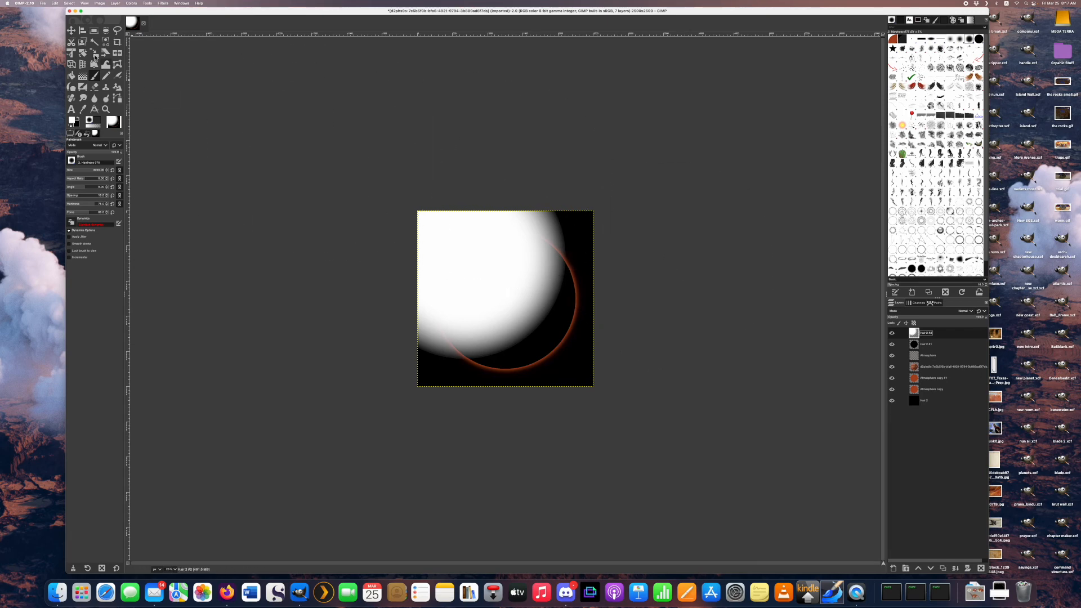
pyautogui.click(71, 31)
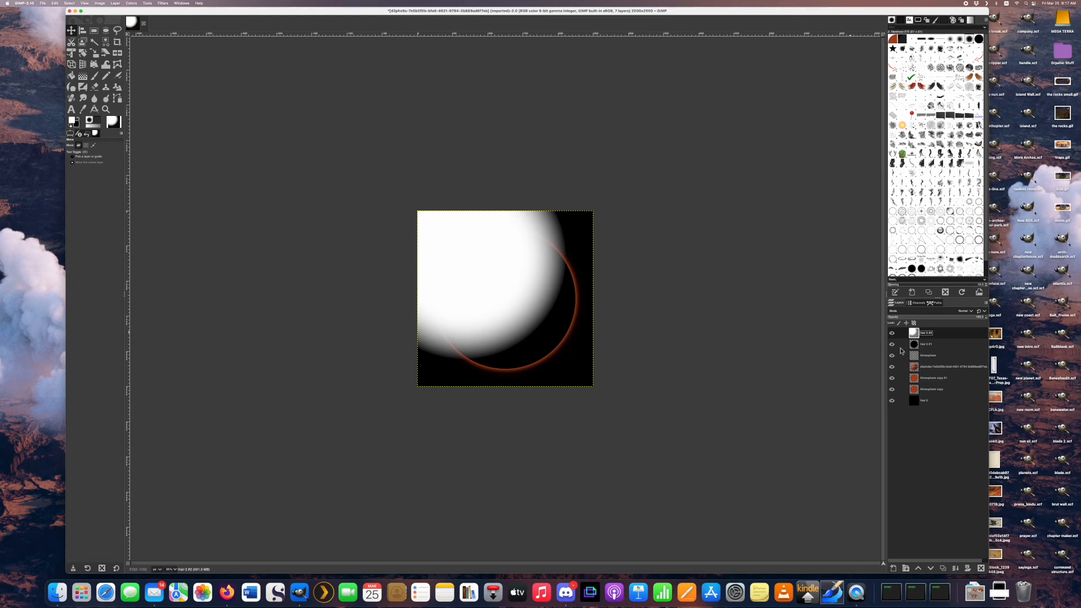
# Cut the selected area out of the black circle layer and hide the white dab layer.
pyautogui.click(929, 345)
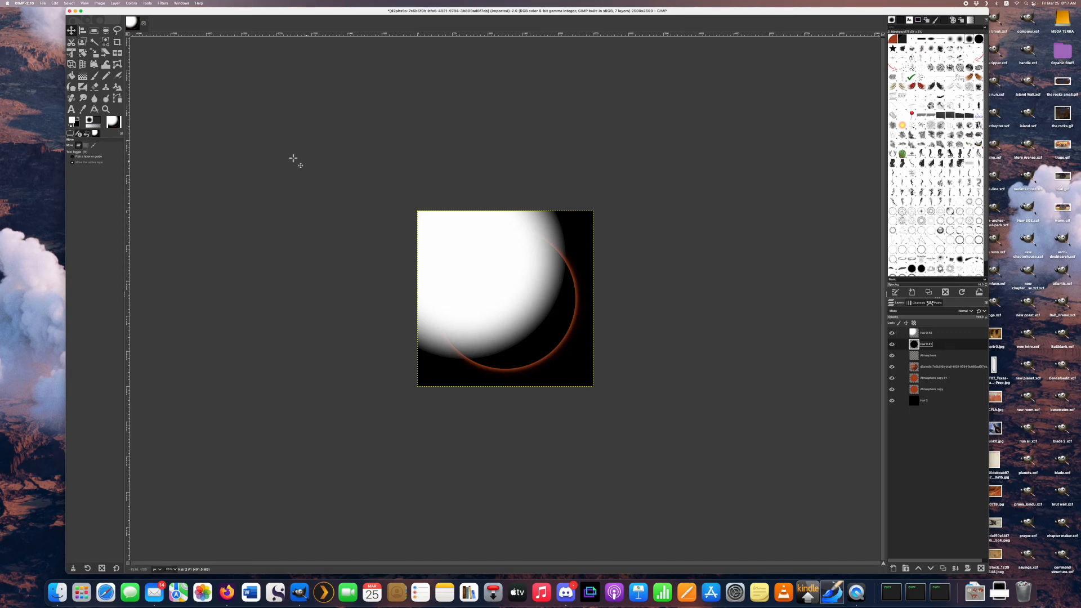
pyautogui.click(55, 3)
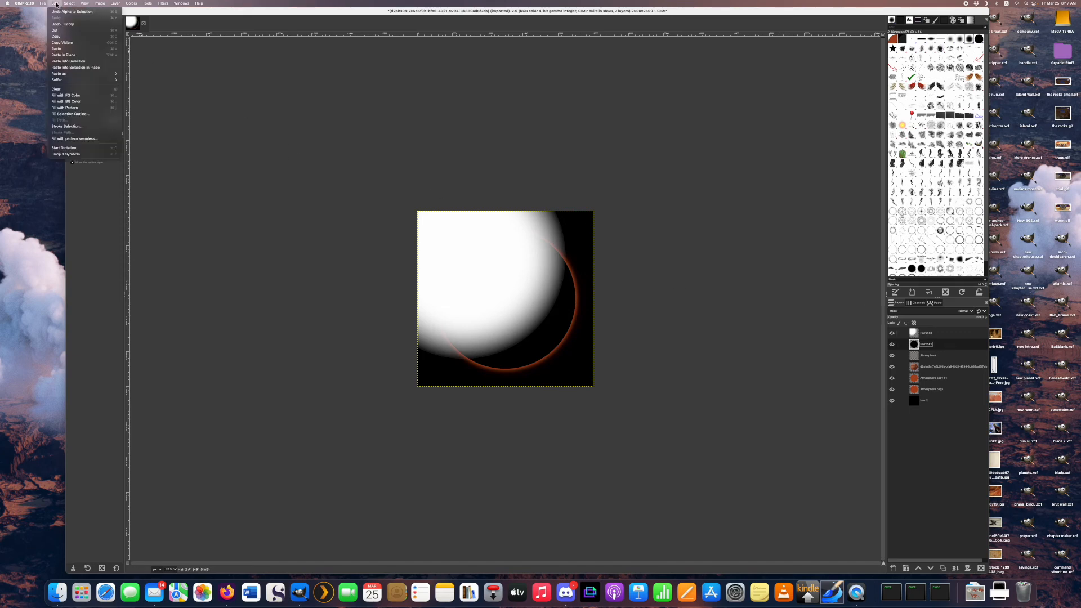
pyautogui.click(59, 31)
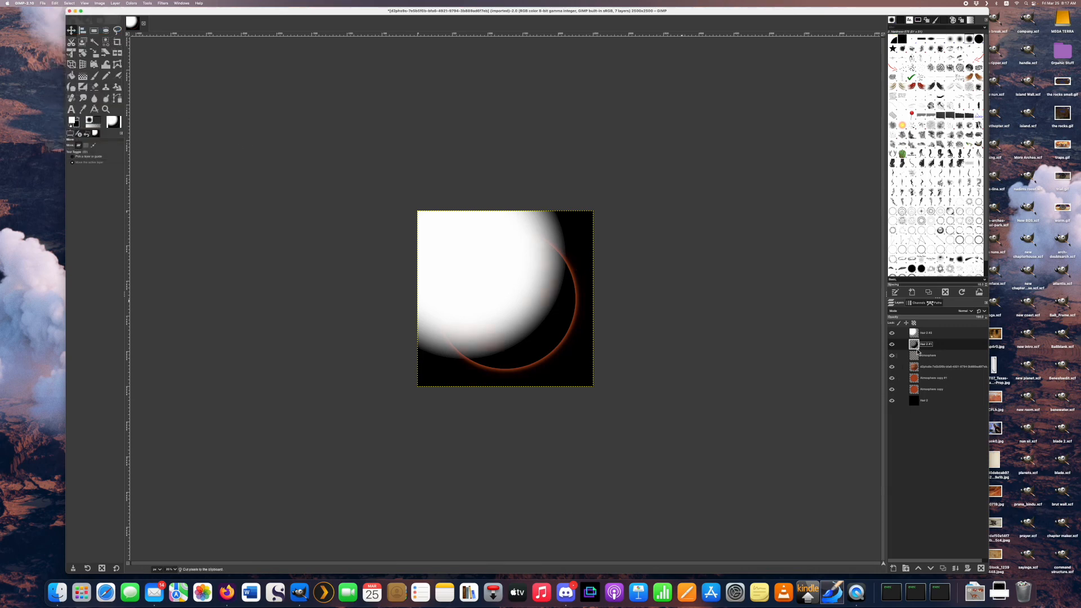
pyautogui.click(892, 333)
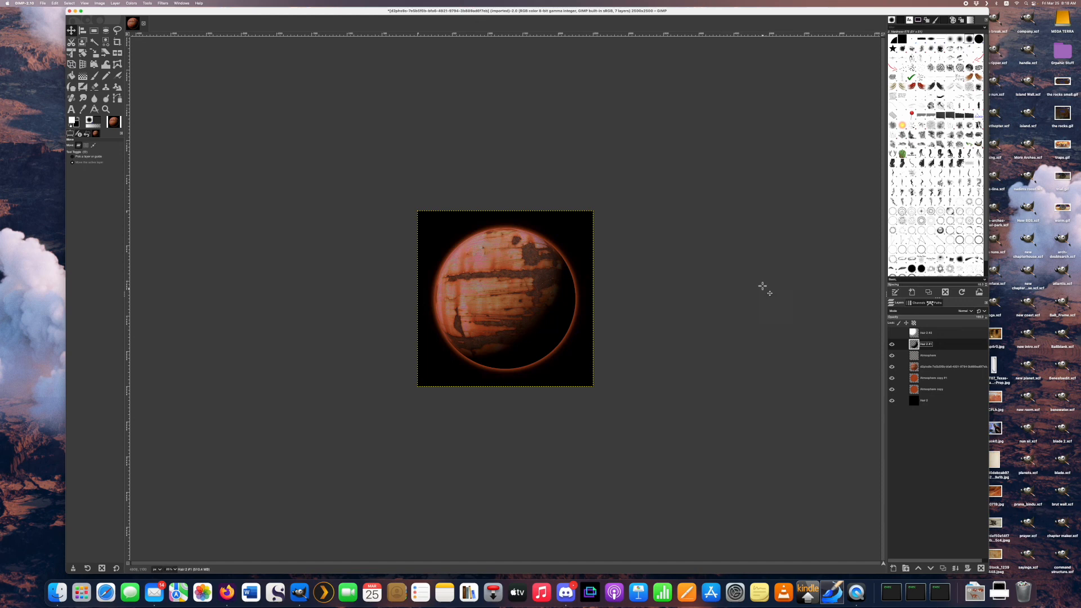
# Invert the selection and cut the shadow-side part out of the Atmosphere layer.
pyautogui.click(70, 4)
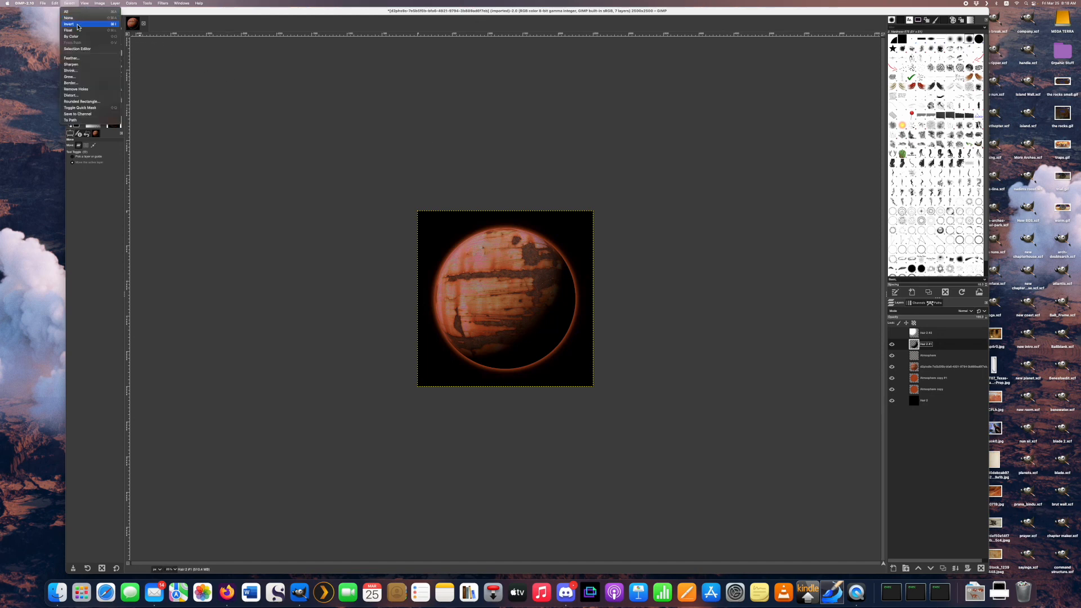
pyautogui.click(77, 24)
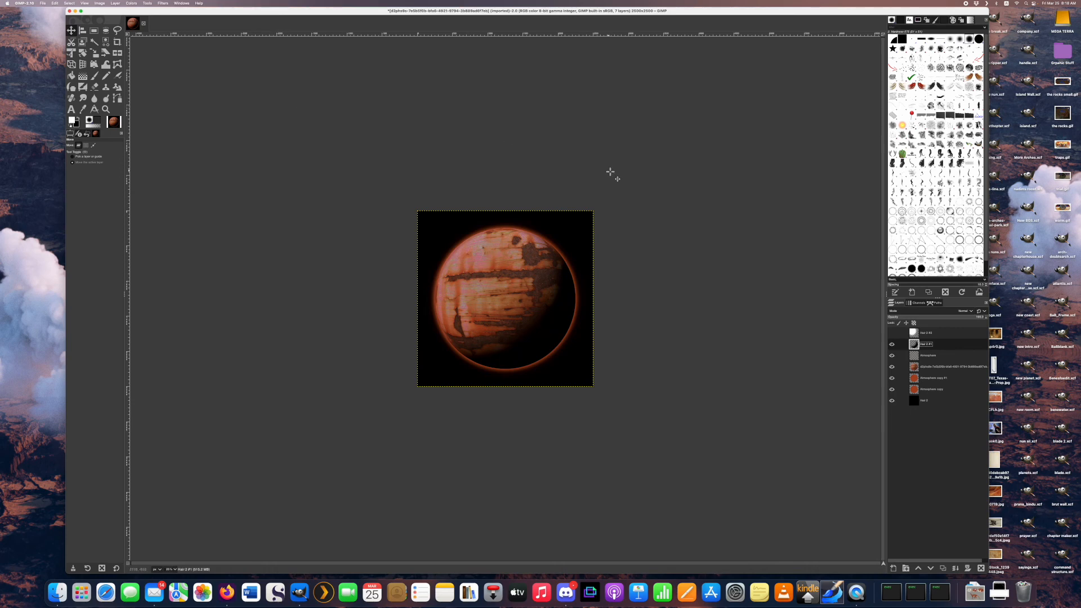
pyautogui.click(930, 356)
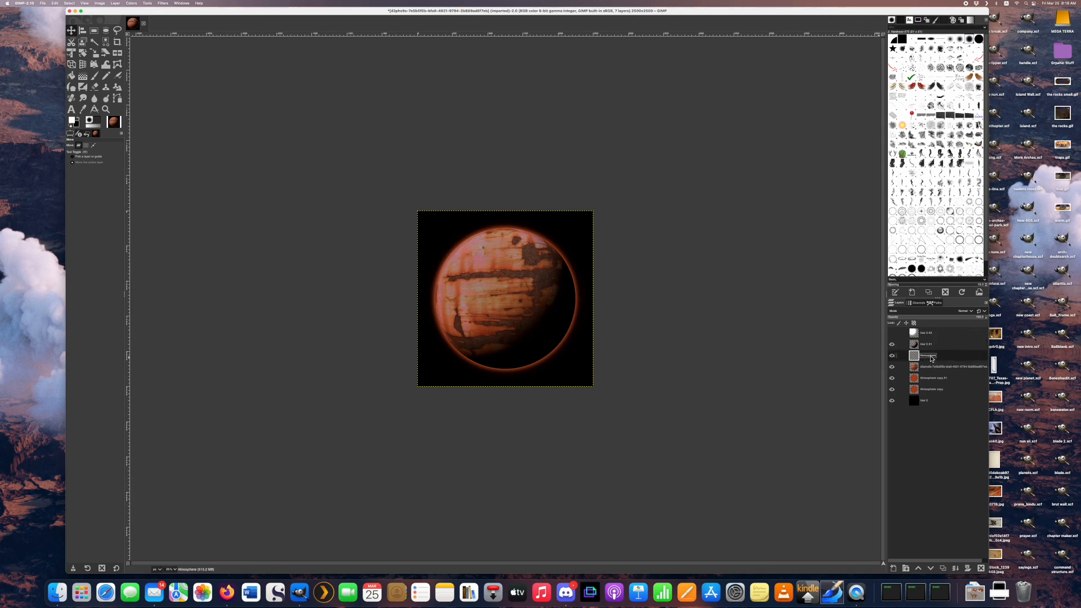
pyautogui.click(54, 4)
pyautogui.click(73, 30)
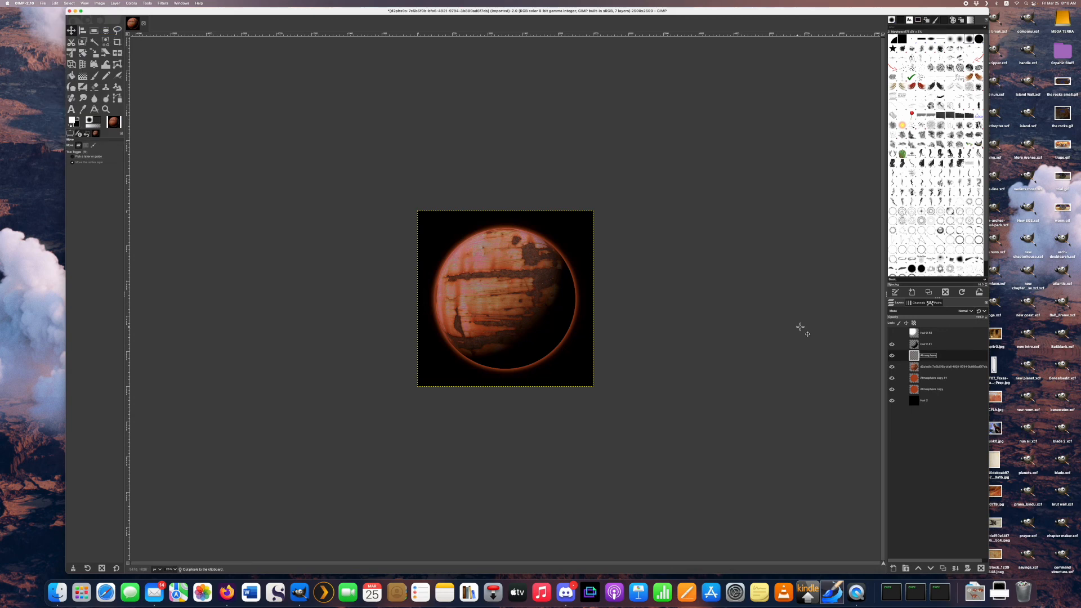
# Cut the same shadow-side area out of the Atmosphere copy #1 and Atmosphere copy layers.
pyautogui.click(931, 379)
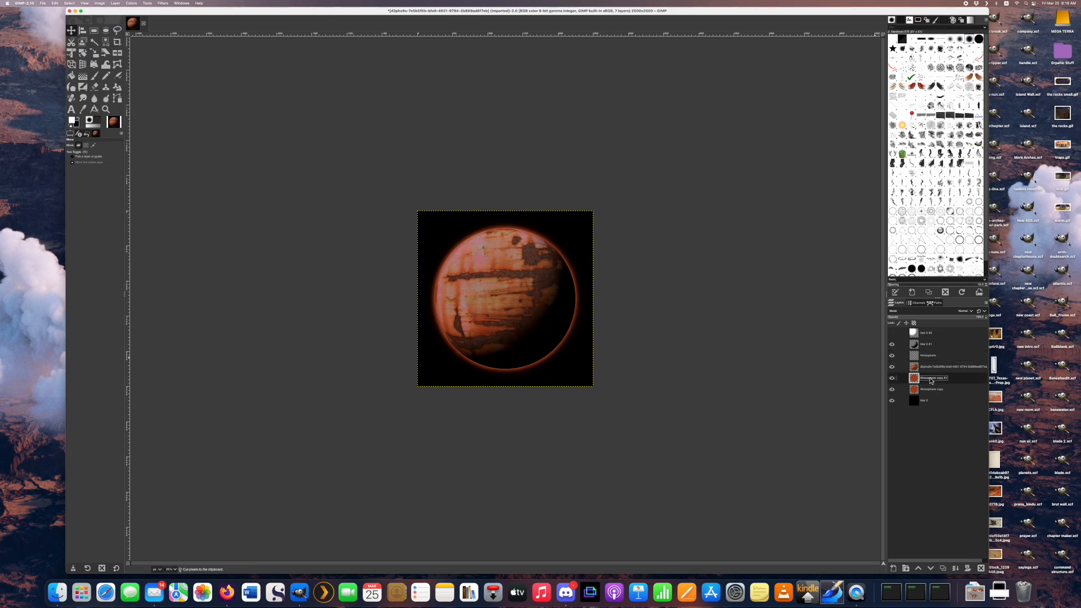
pyautogui.click(55, 4)
pyautogui.click(59, 31)
pyautogui.click(932, 389)
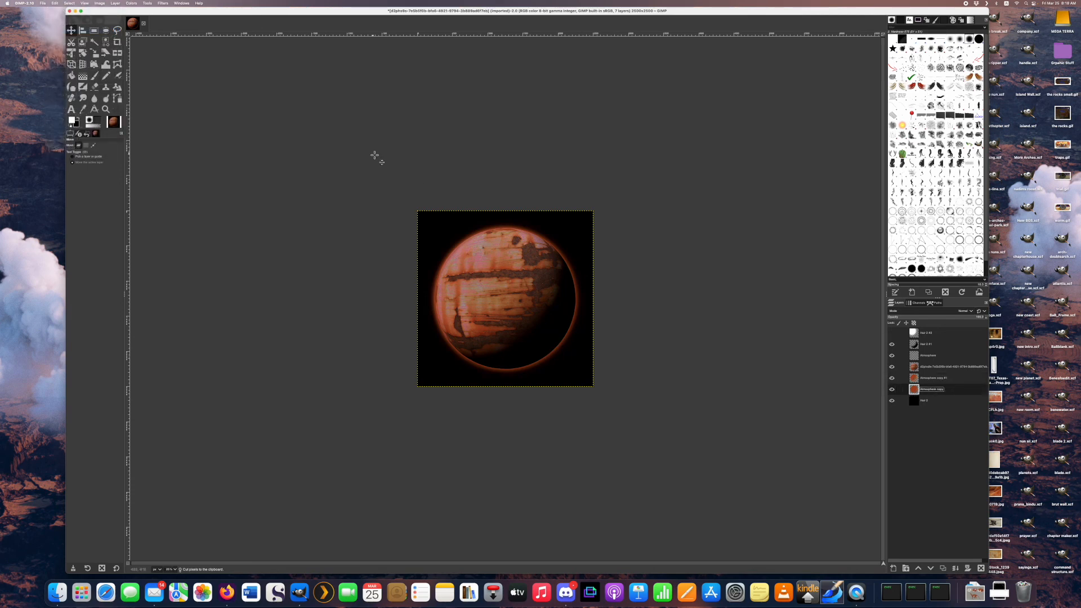
pyautogui.click(55, 4)
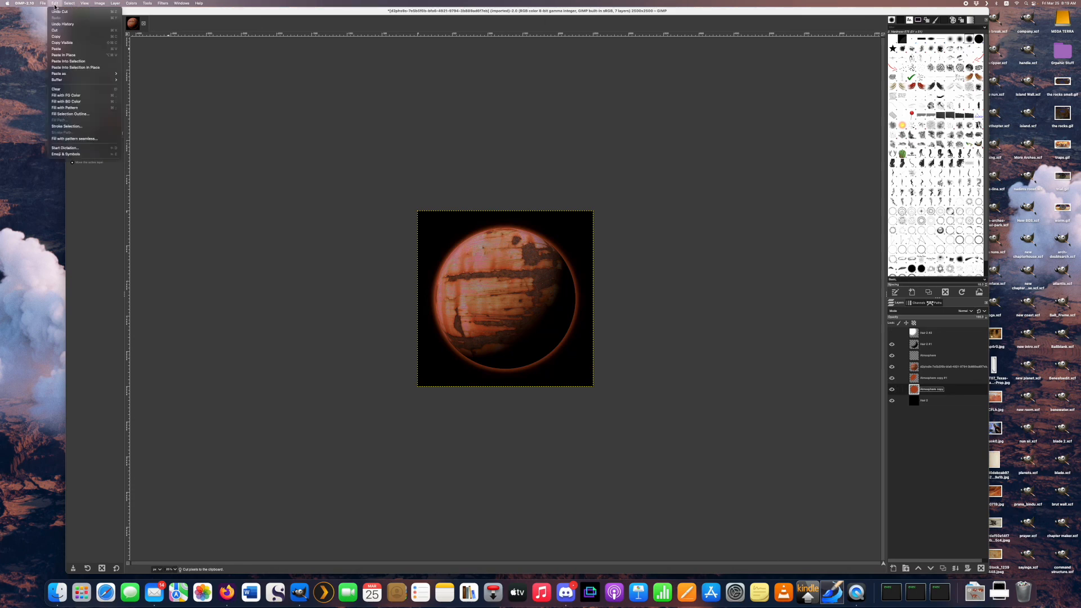
pyautogui.click(62, 30)
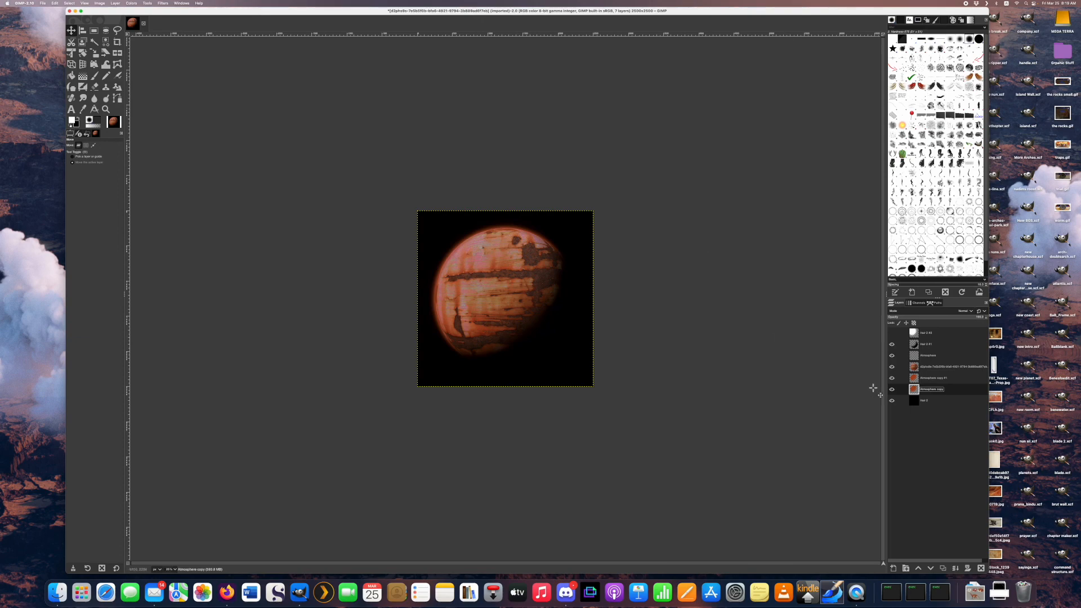
# Insert the The-Stars image from the desktop as a new layer directly above the black background.
pyautogui.click(923, 402)
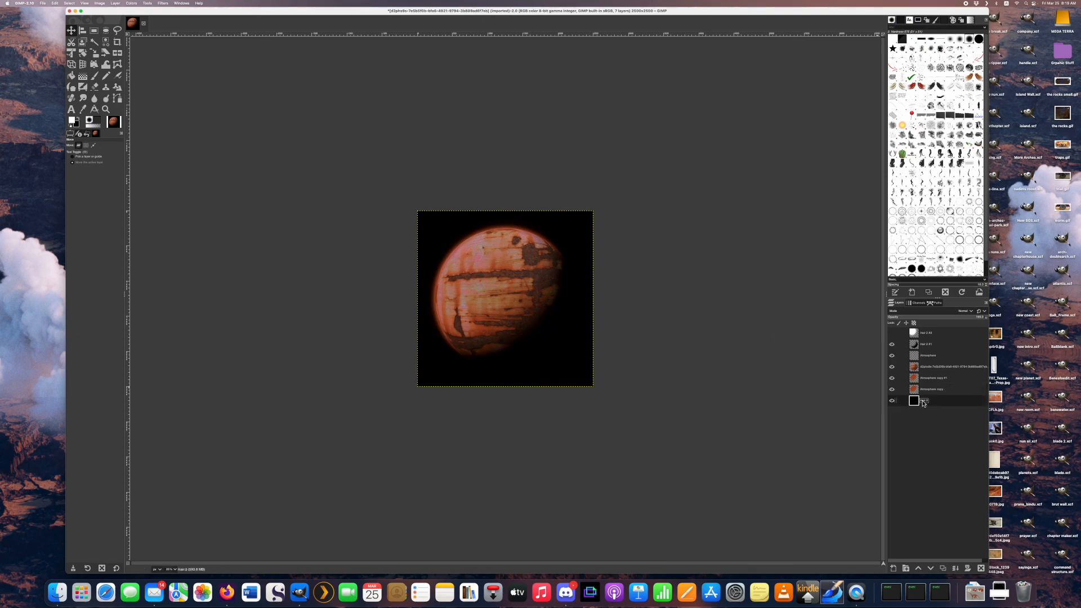
pyautogui.moveTo(1080, 607)
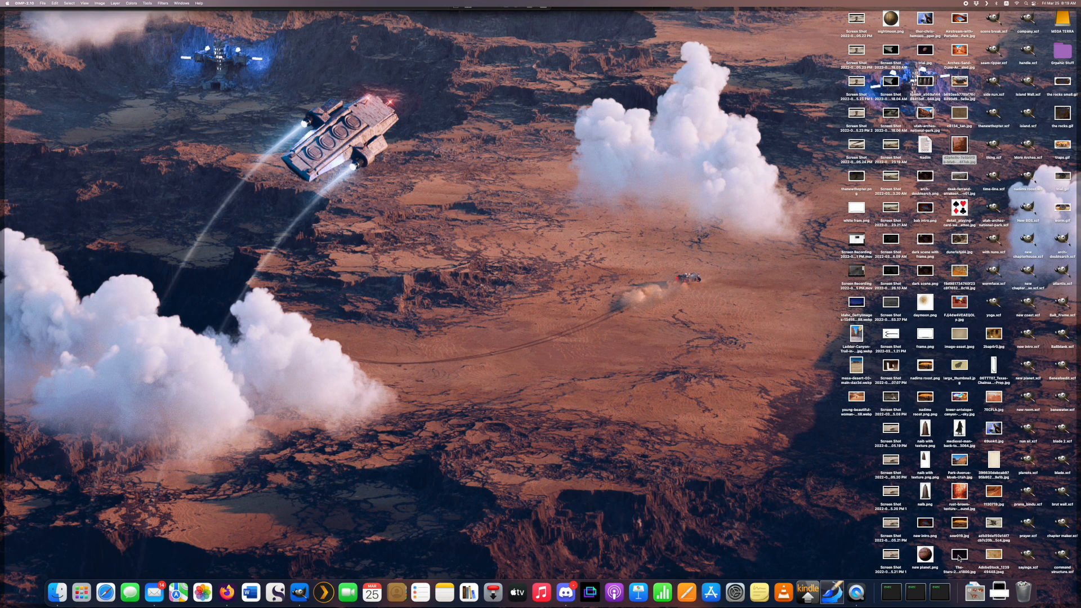
pyautogui.moveTo(959, 558); pyautogui.dragTo(522, 329)
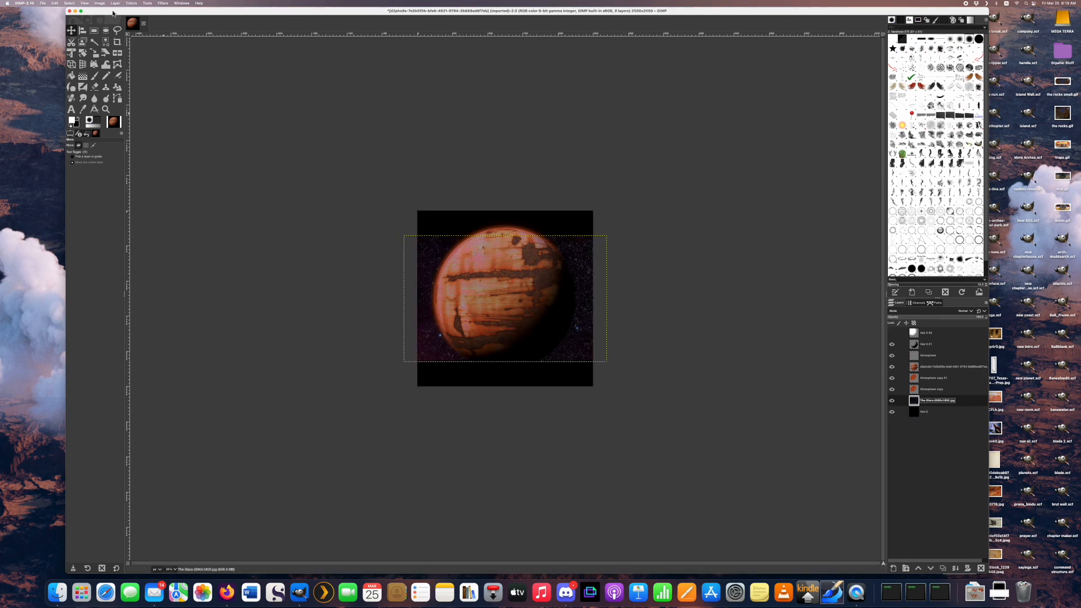
# Scale the stars layer proportionally to a height of 3000 px so that it covers the whole canvas.
pyautogui.click(116, 3)
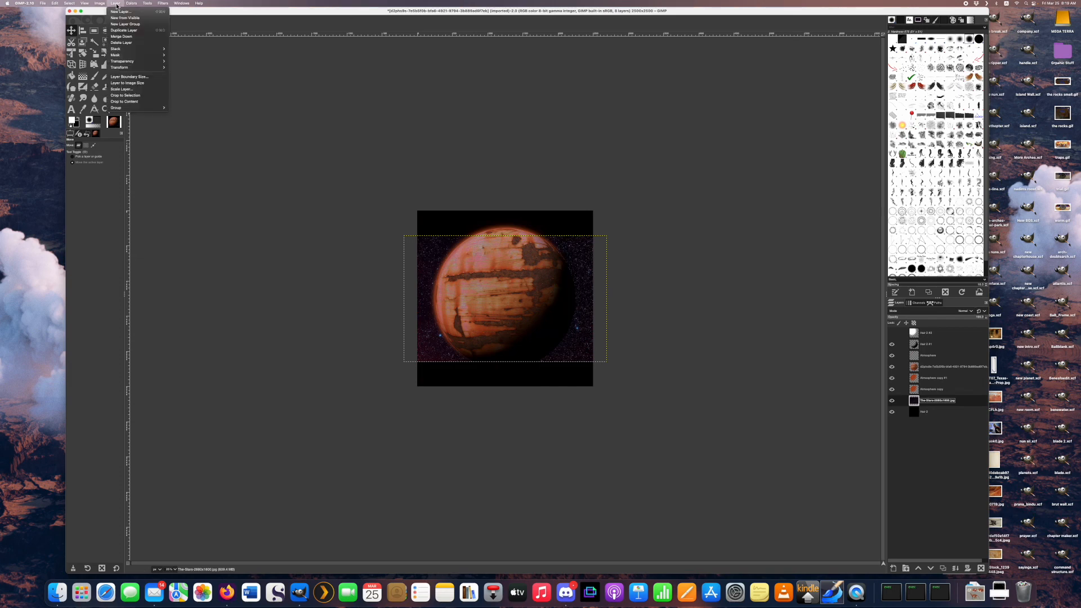
pyautogui.click(127, 90)
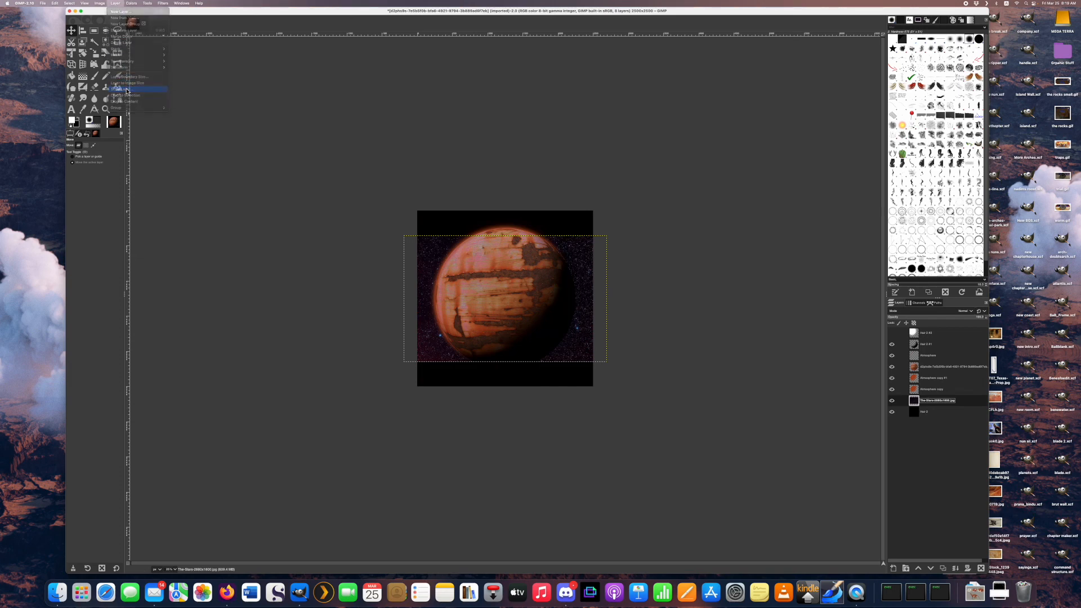
pyautogui.doubleClick(112, 80)
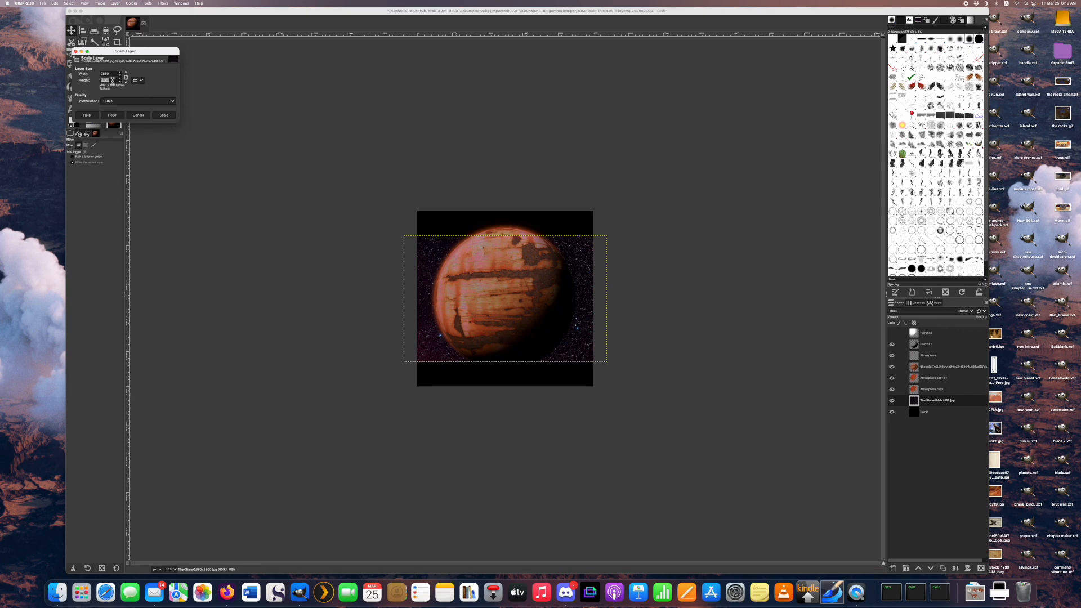
pyautogui.write('30')
pyautogui.click(160, 117)
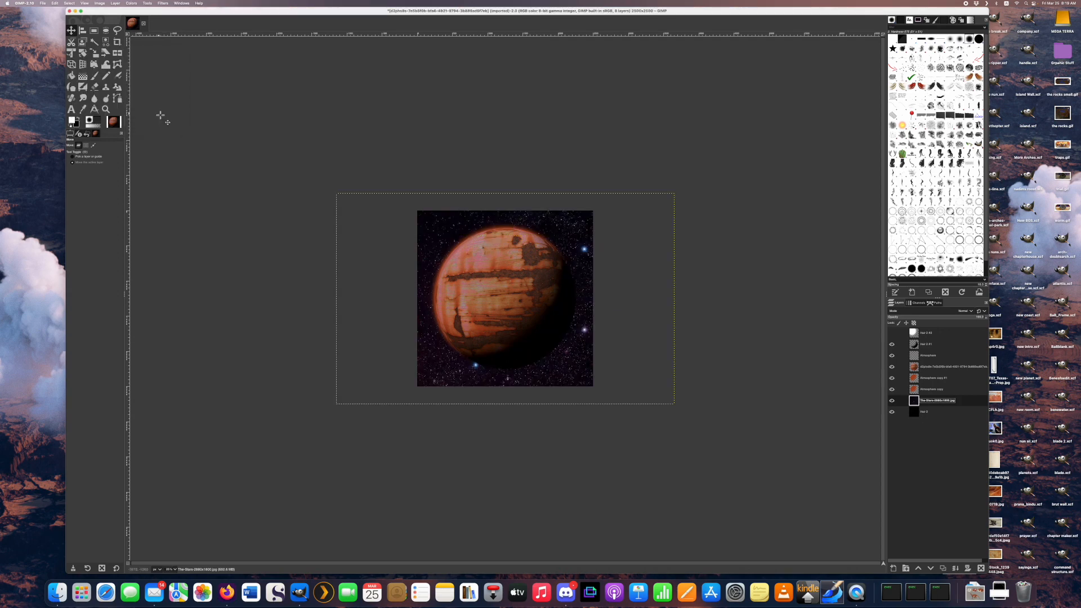
# Inspect the finished planet enlarged, toggling the Atmosphere layer and its two copies off and on to compare the glow.
pyautogui.click(918, 413)
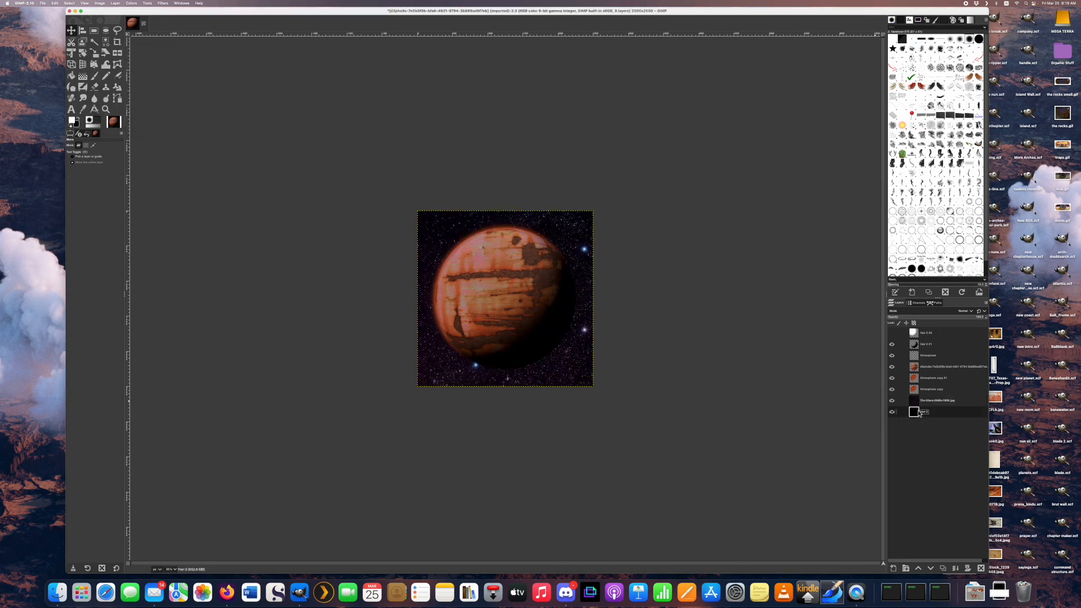
pyautogui.click(175, 569)
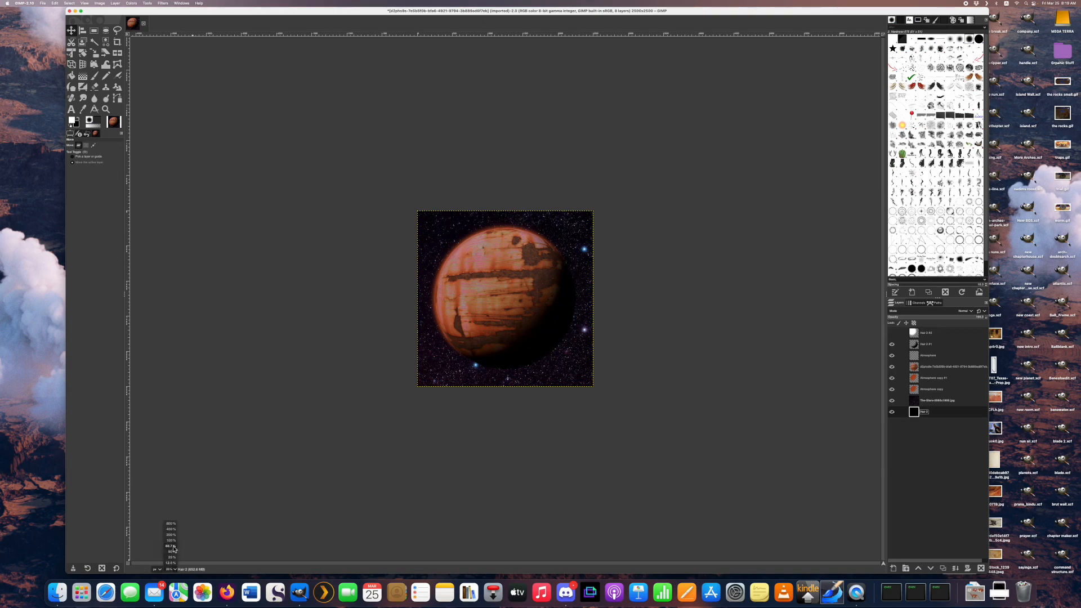
pyautogui.click(171, 546)
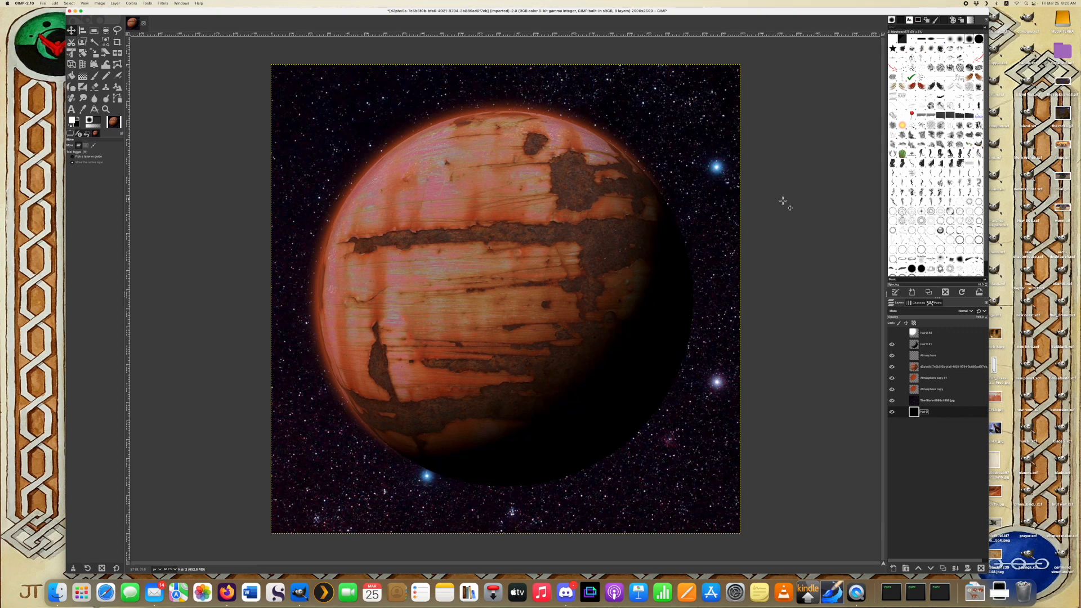
pyautogui.click(893, 358)
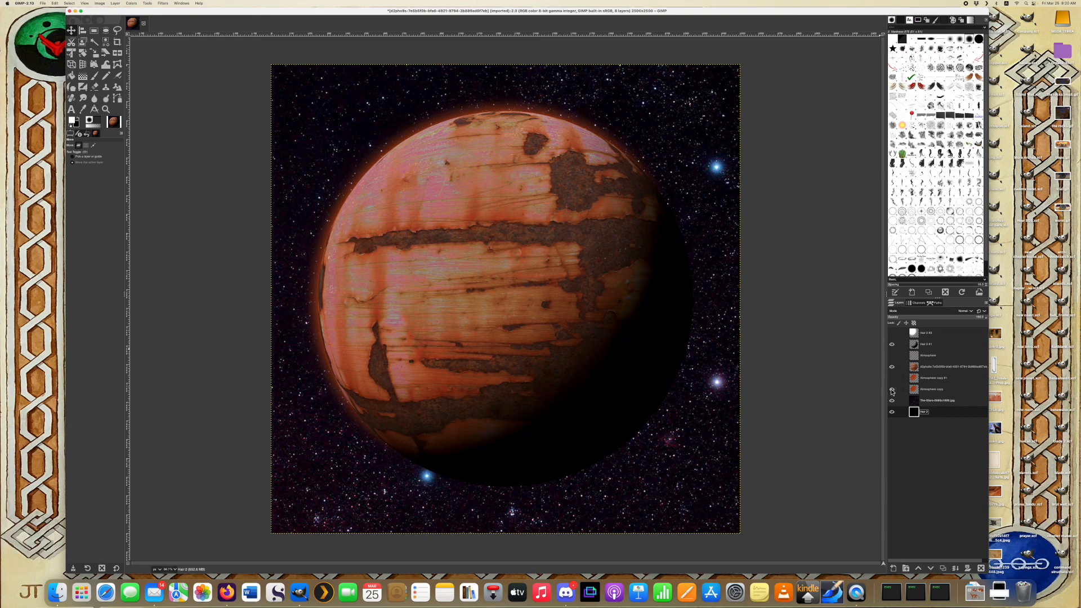
pyautogui.click(892, 390)
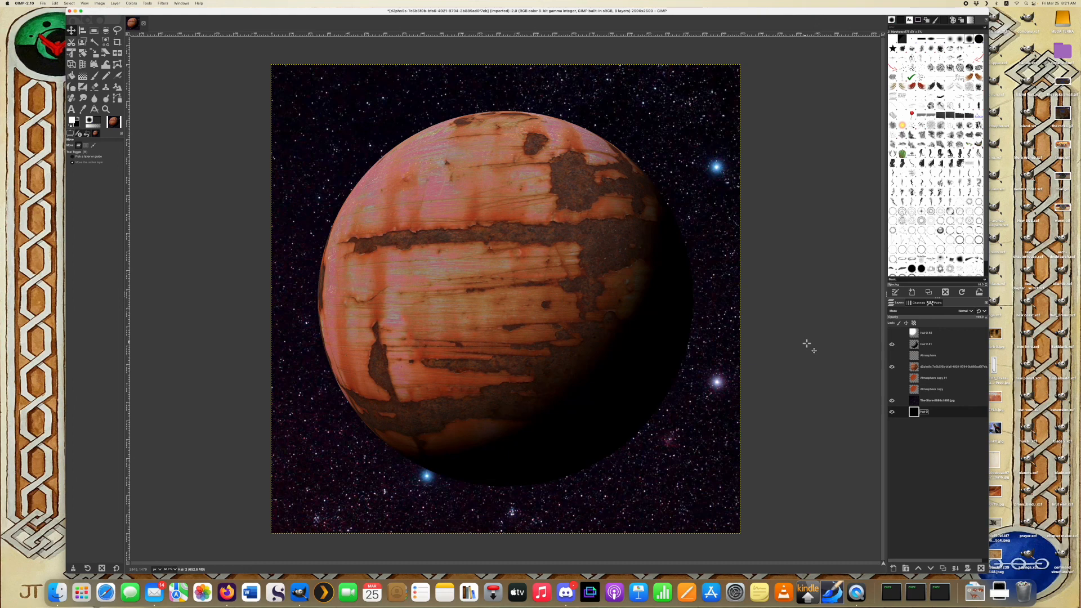
pyautogui.click(891, 356)
pyautogui.click(892, 378)
pyautogui.click(892, 390)
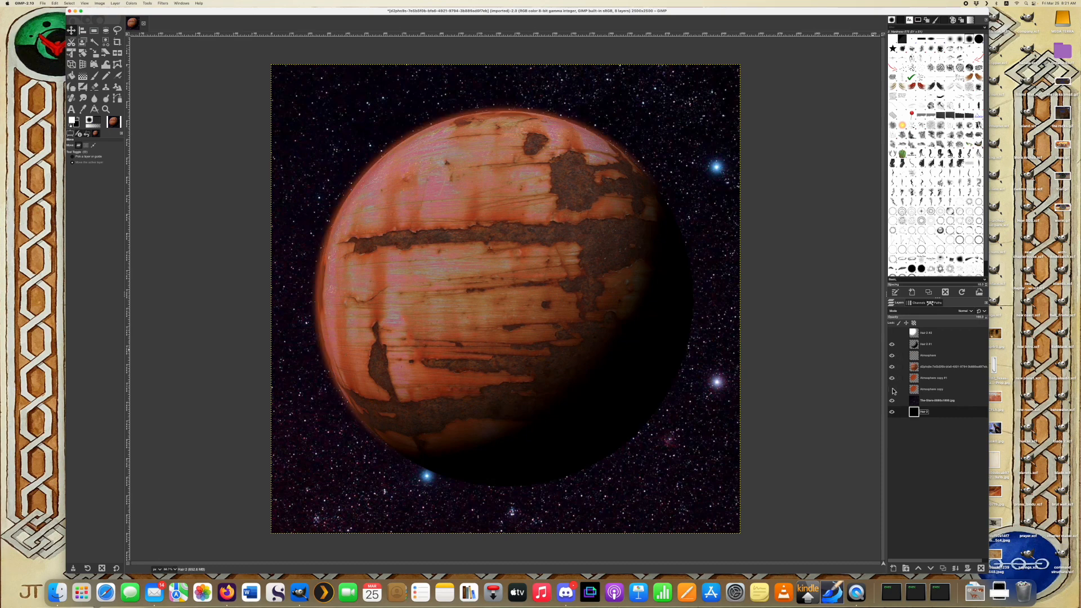